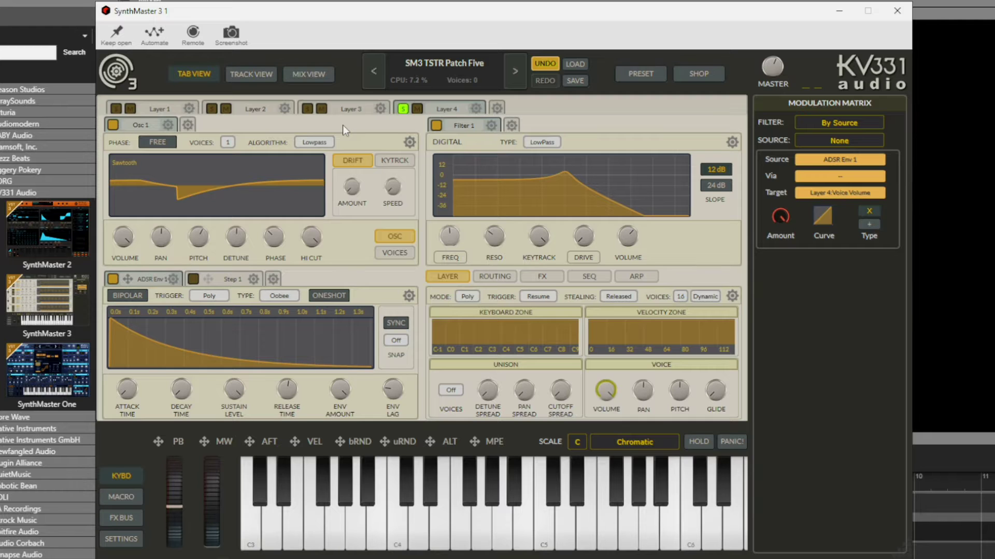
# Examine the patch's Layer 2 and Layer 4 settings, the track and mix views, and Layer 4's effects and layer settings.
pyautogui.click(256, 102)
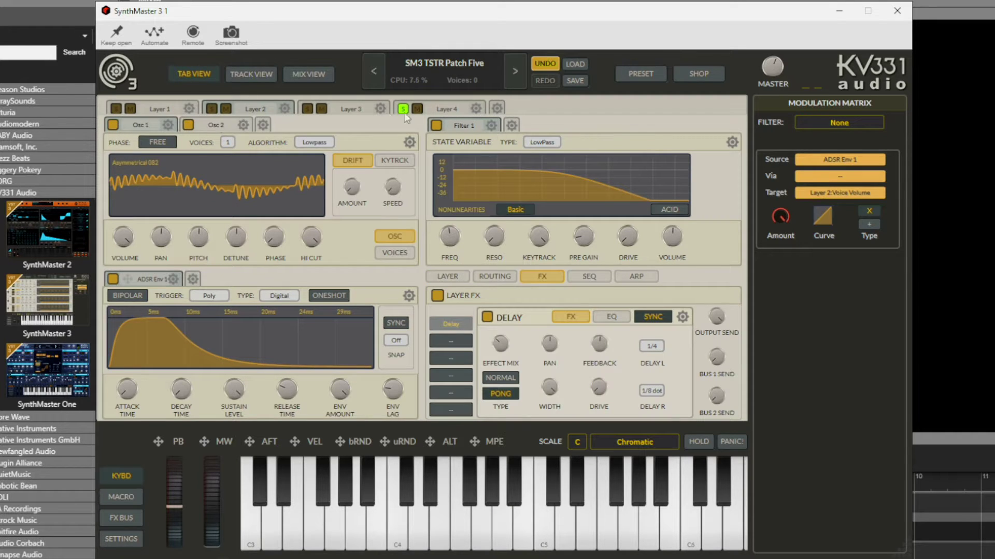
pyautogui.click(447, 108)
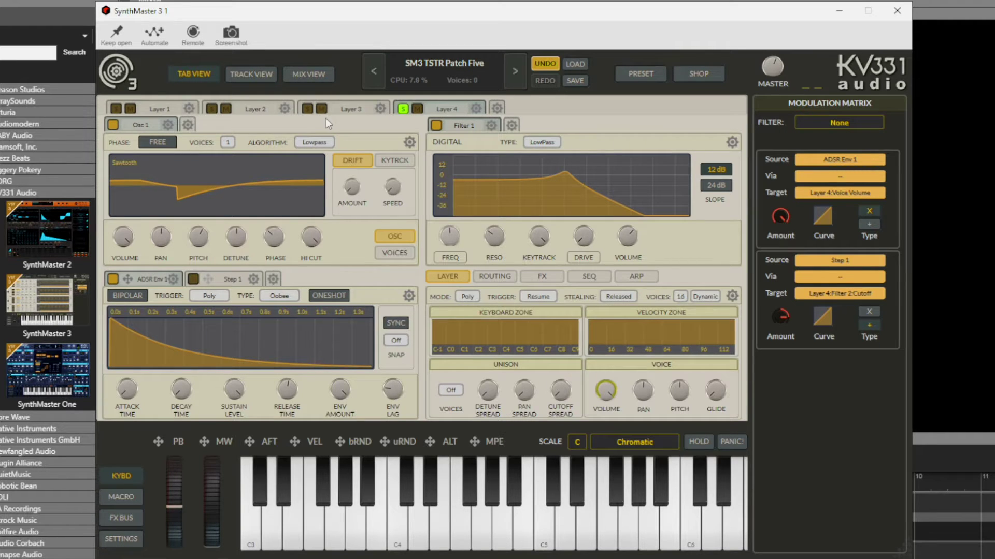
pyautogui.click(245, 76)
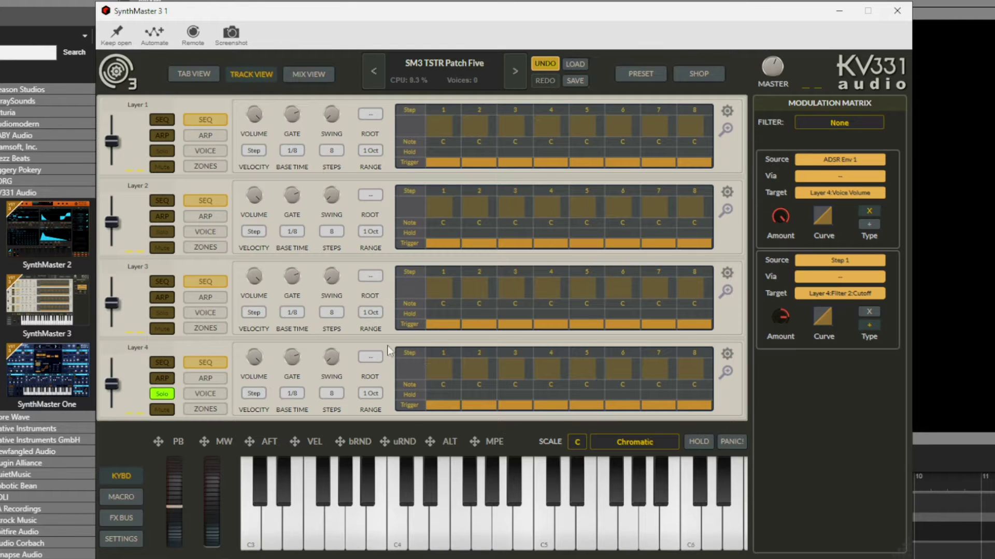
pyautogui.click(310, 76)
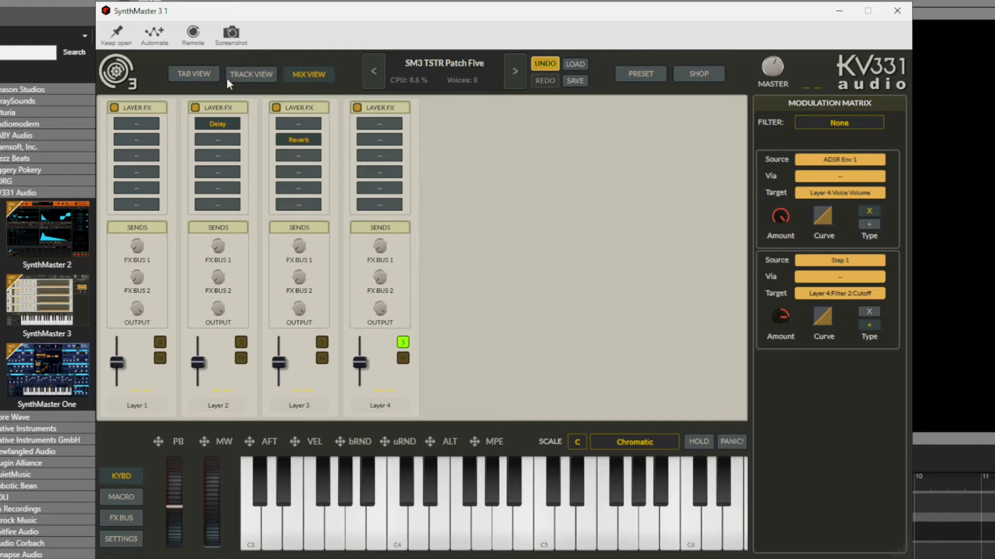
pyautogui.click(189, 74)
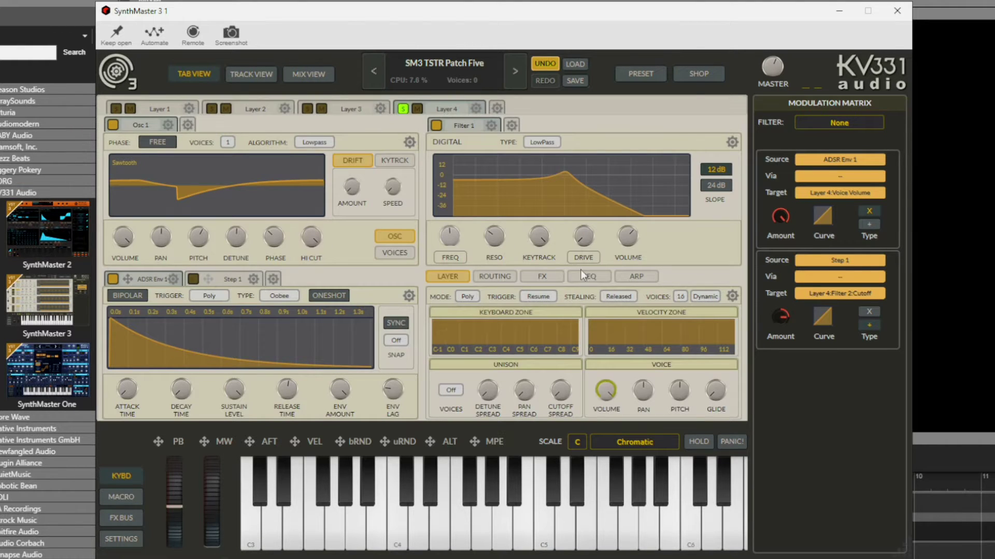
pyautogui.click(542, 276)
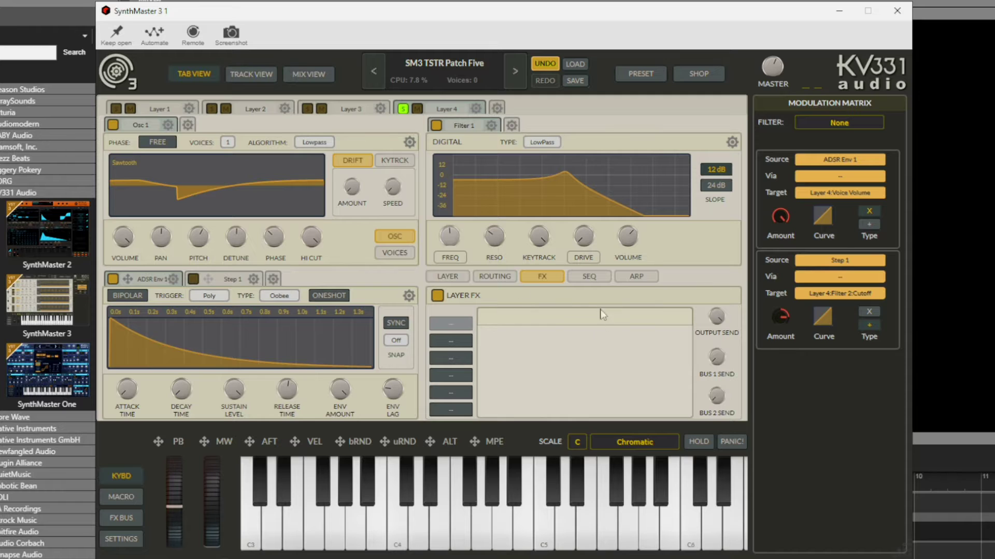
pyautogui.click(455, 276)
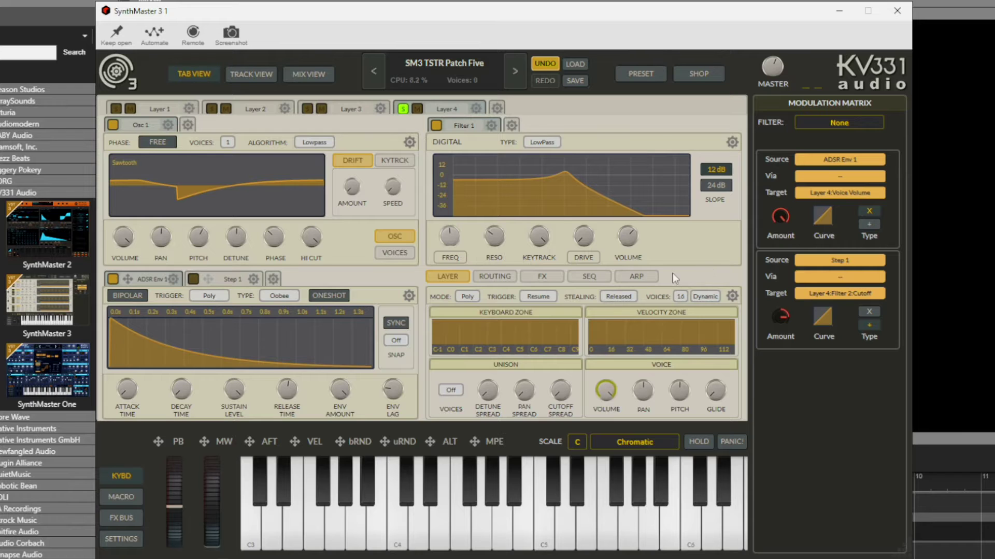
# Examine which filter types can be added to Layer 4.
pyautogui.click(512, 126)
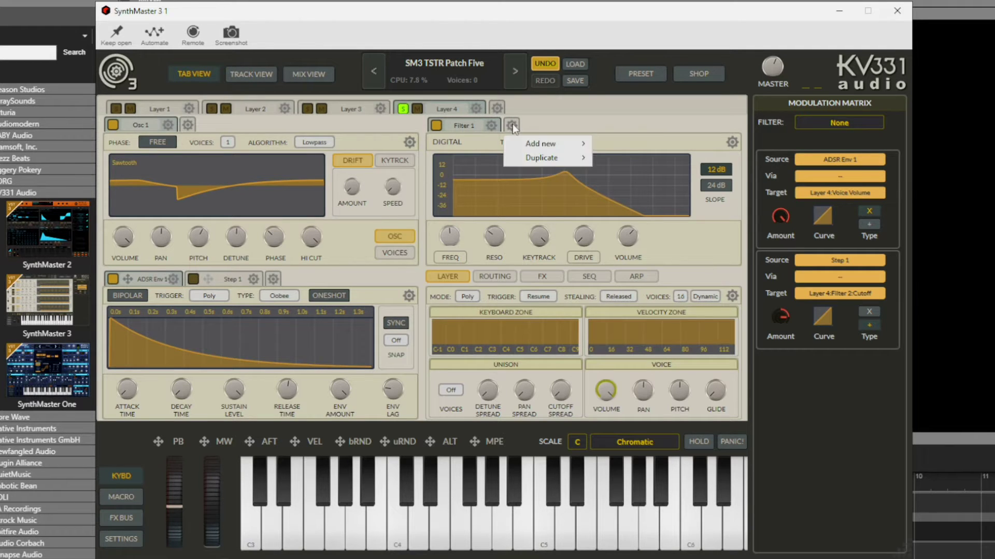
pyautogui.moveTo(555, 151)
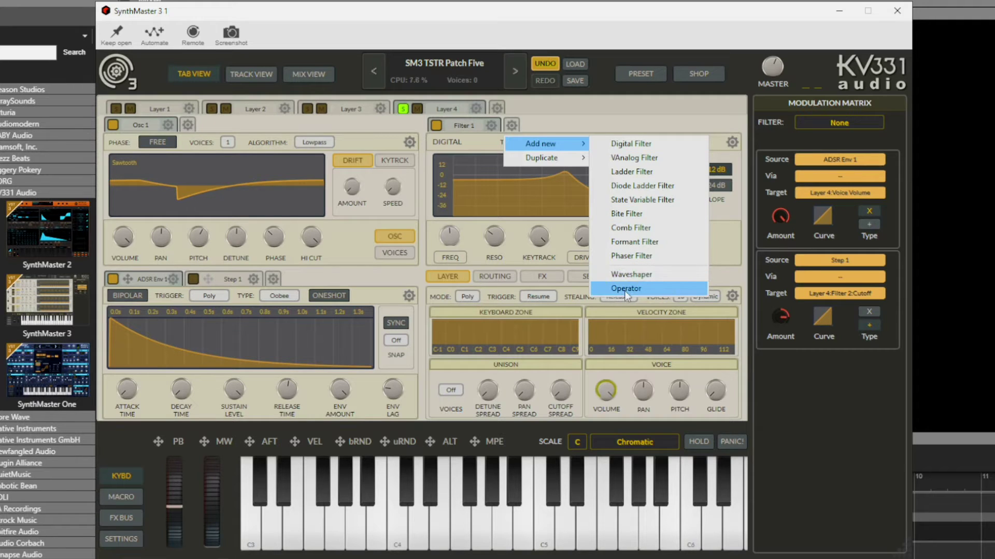
pyautogui.click(552, 101)
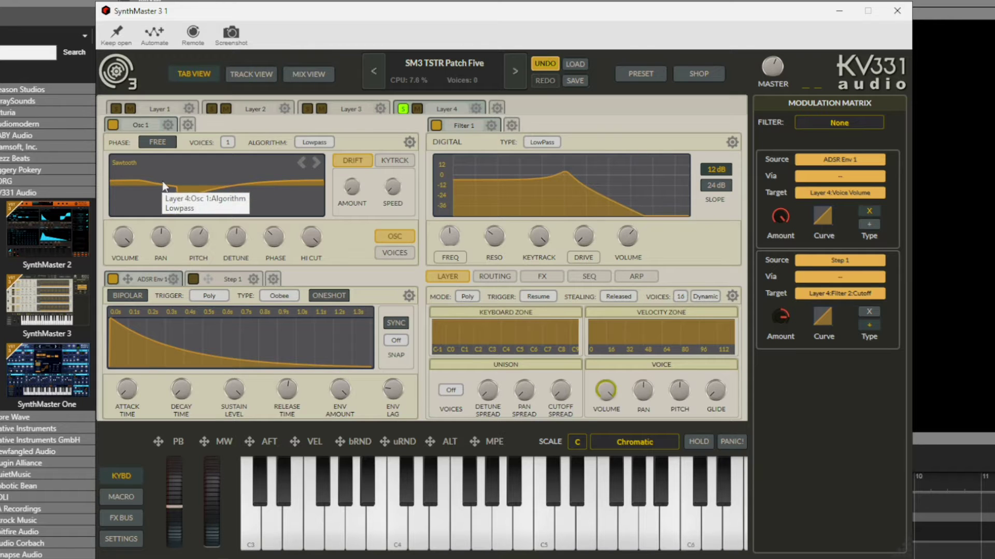
# Inspect the Layer 3 and Layer 2 oscillators and view Layer 2's Osc 1 waveform in the waveform editor.
pyautogui.click(365, 104)
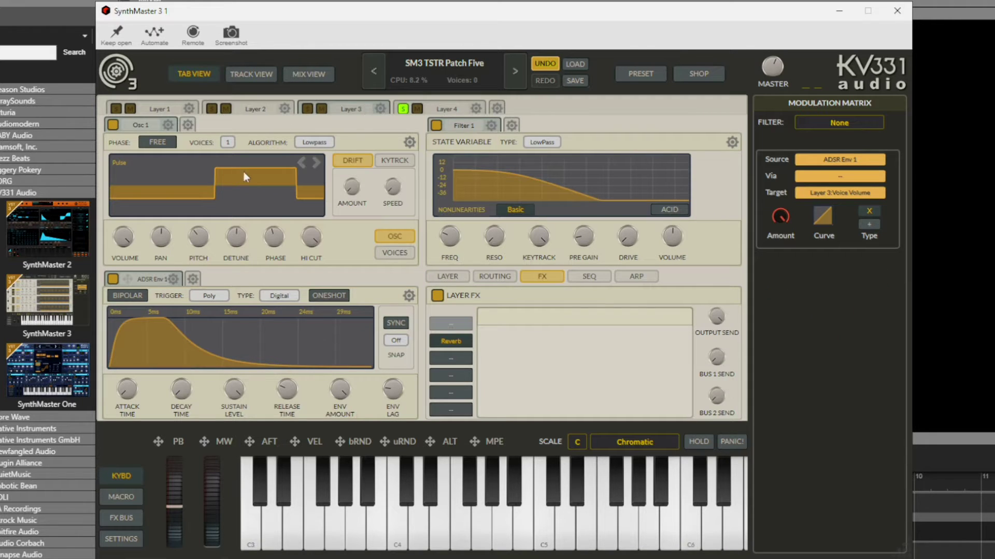
pyautogui.click(250, 107)
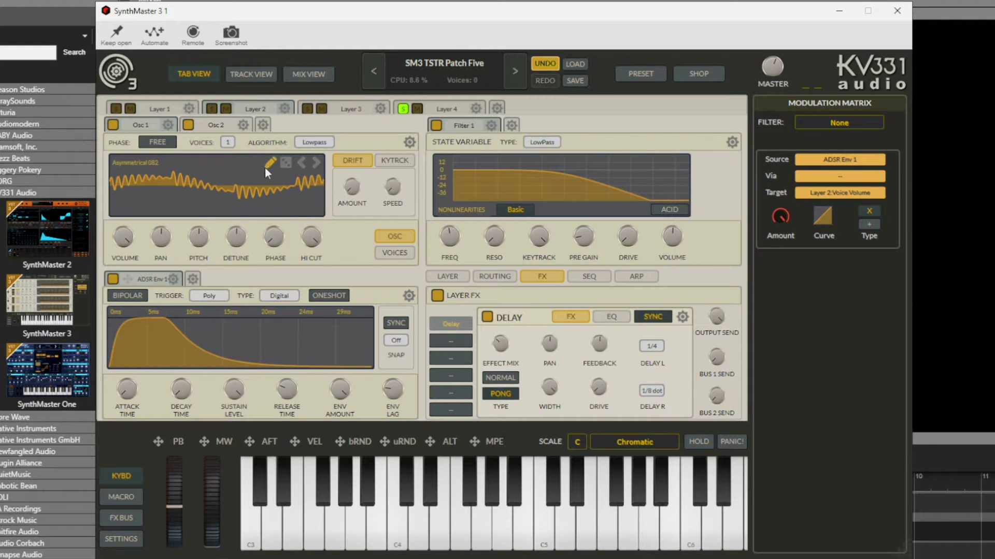
pyautogui.click(269, 165)
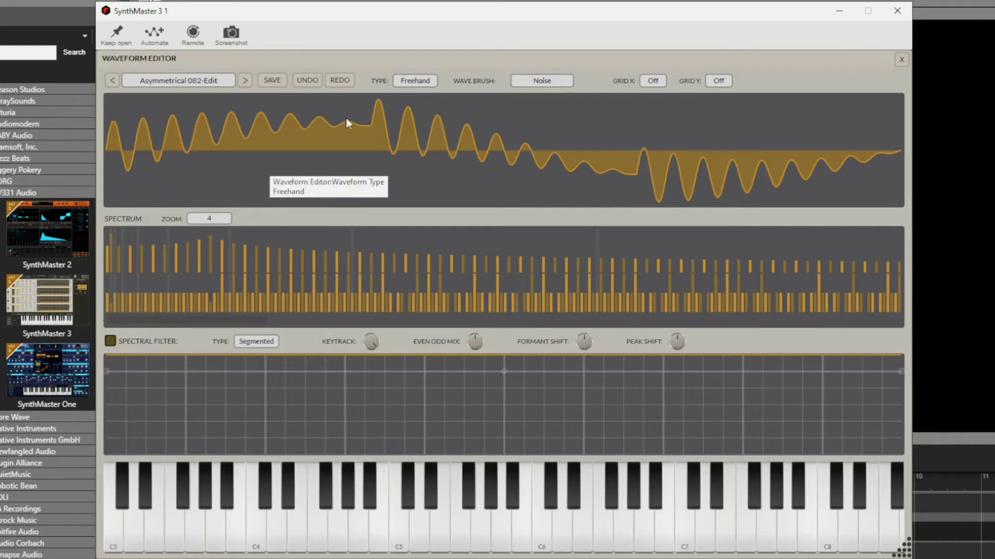
pyautogui.click(902, 59)
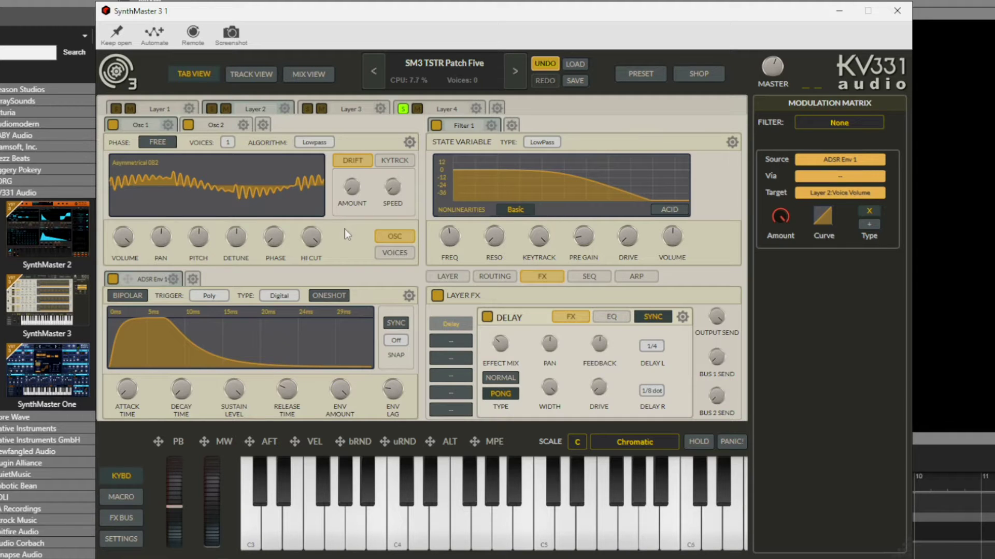
# Look through the preset browser and the list of preset templates without loading anything.
pyautogui.click(573, 62)
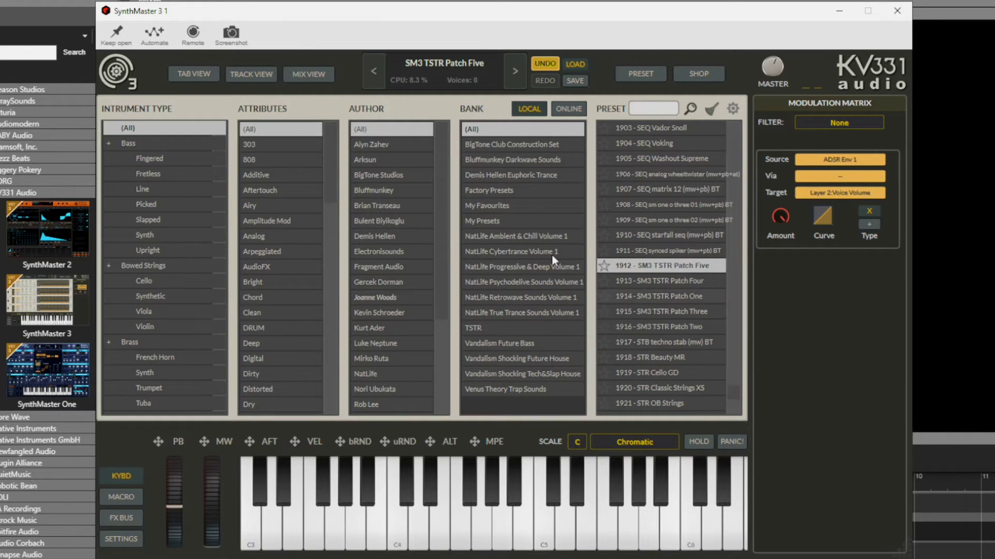
pyautogui.click(201, 74)
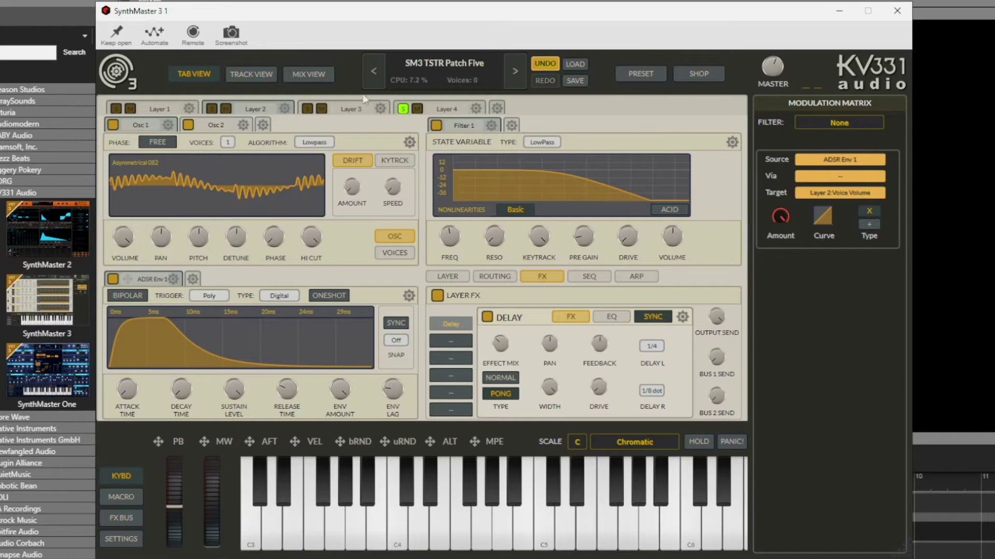
pyautogui.click(438, 59)
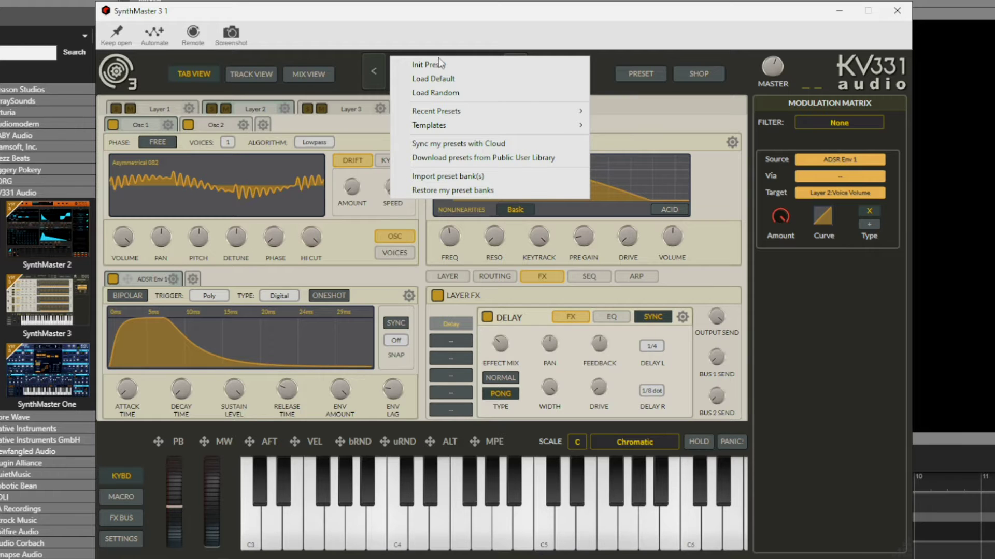
pyautogui.moveTo(442, 127)
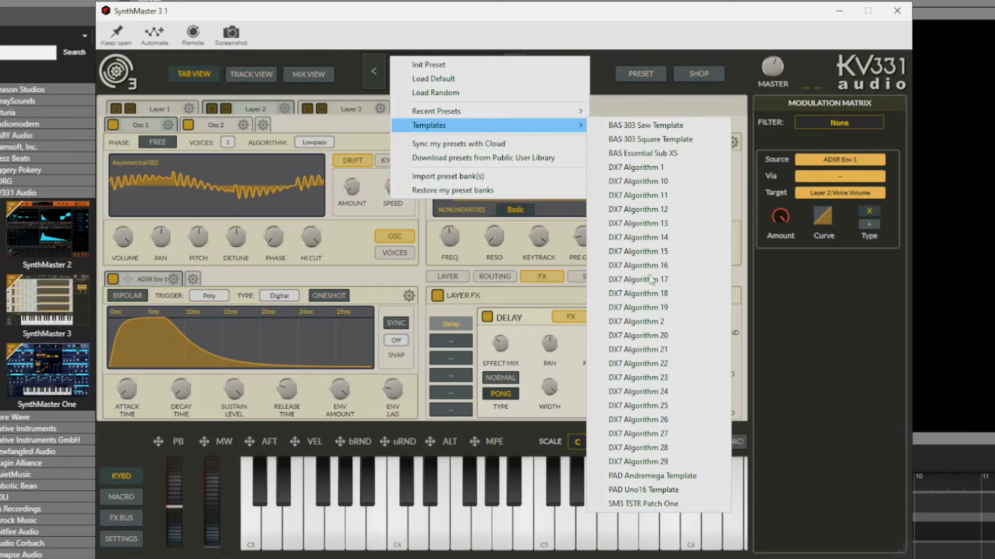
pyautogui.click(614, 70)
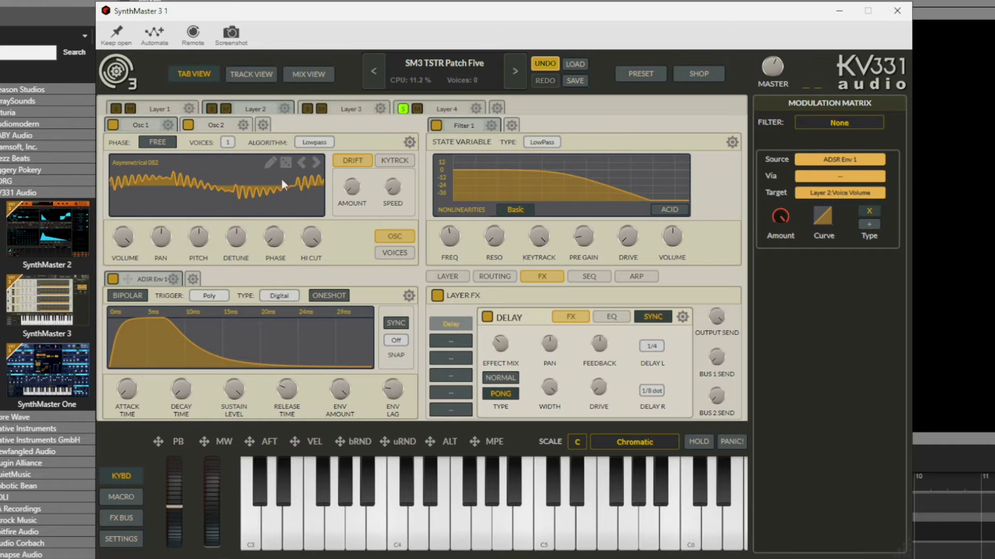
# Switch from Layer 2 to Layer 4 and slightly lower its low-pass filter's cutoff frequency.
pyautogui.click(448, 238)
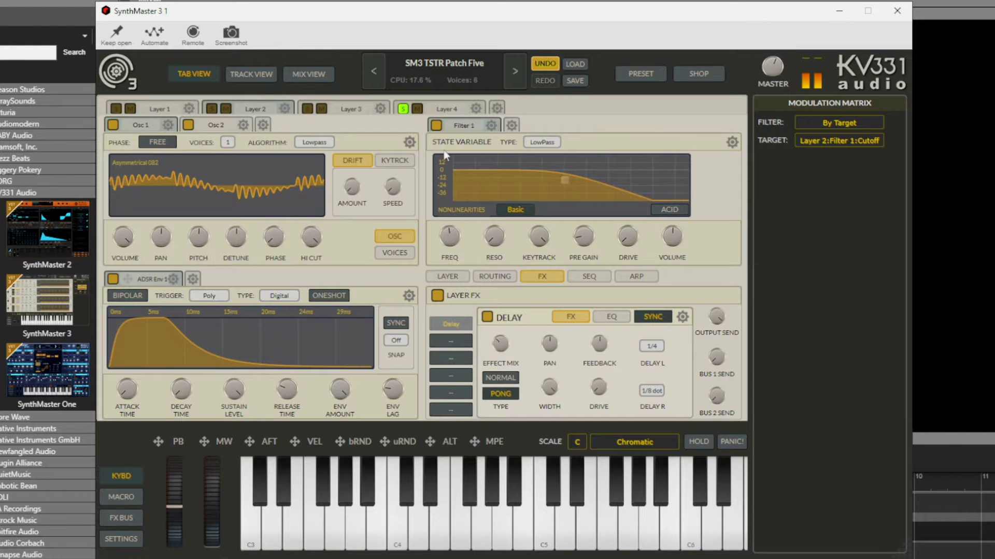
pyautogui.click(445, 110)
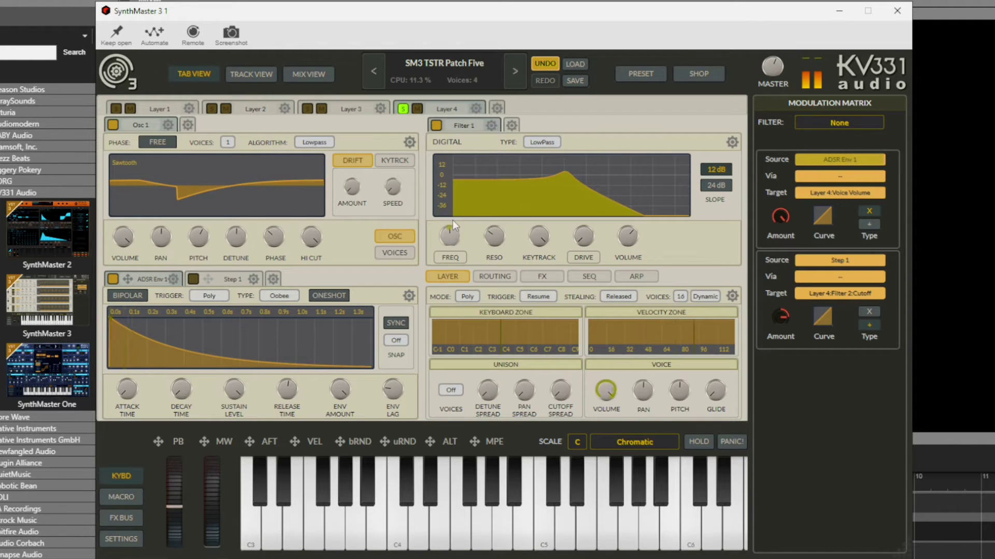
pyautogui.click(450, 238)
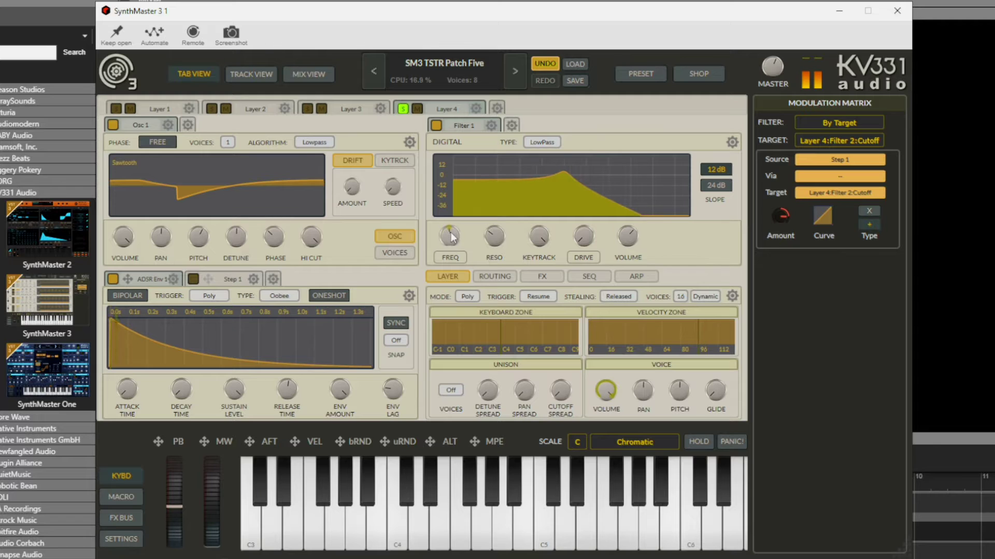
# Add a Reverb in Layer 4's first effect slot and lower its effect mix.
pyautogui.click(535, 274)
pyautogui.click(451, 325)
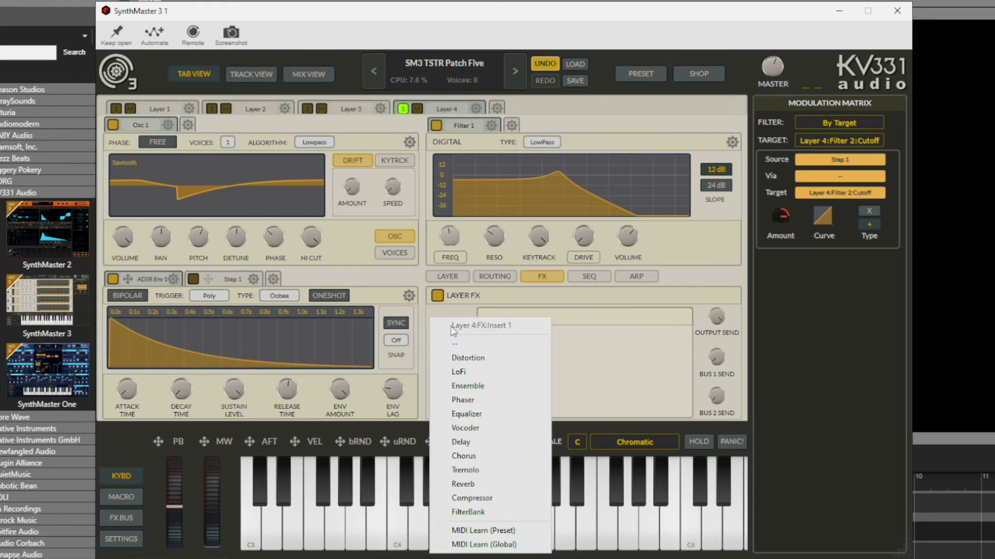
pyautogui.click(462, 484)
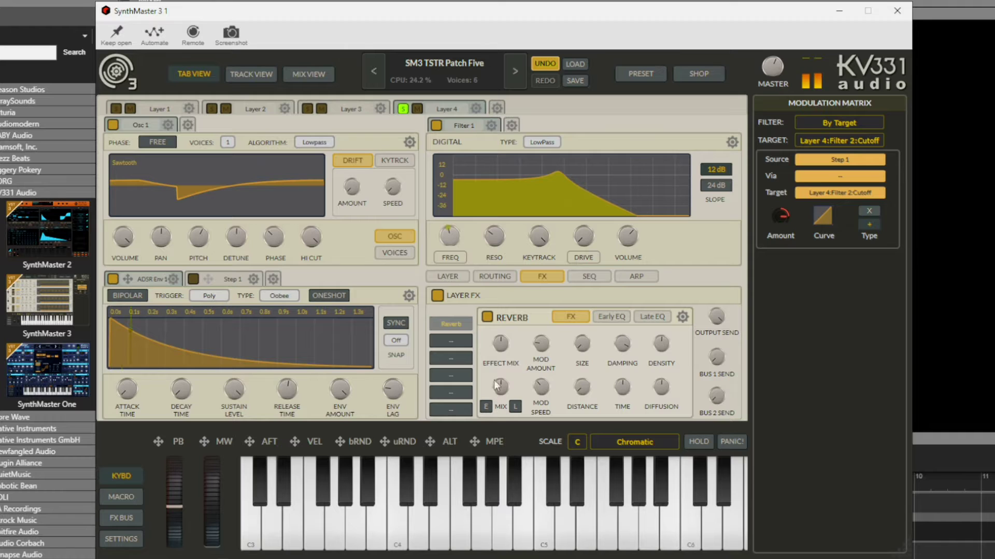
pyautogui.moveTo(499, 355)
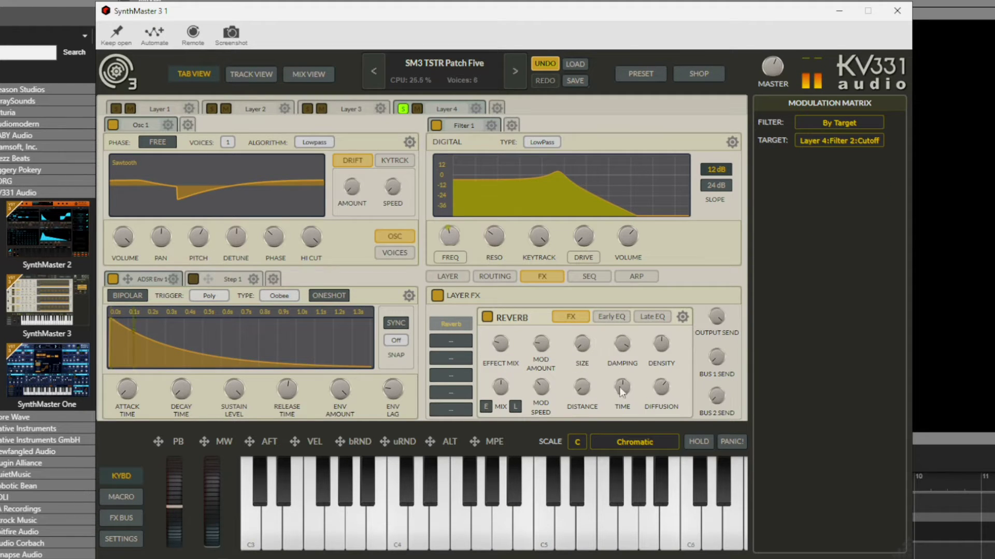
# Add a Delay in Layer 4's second effect slot, with the right delay time at 1/8 tri and increased feedback.
pyautogui.click(450, 343)
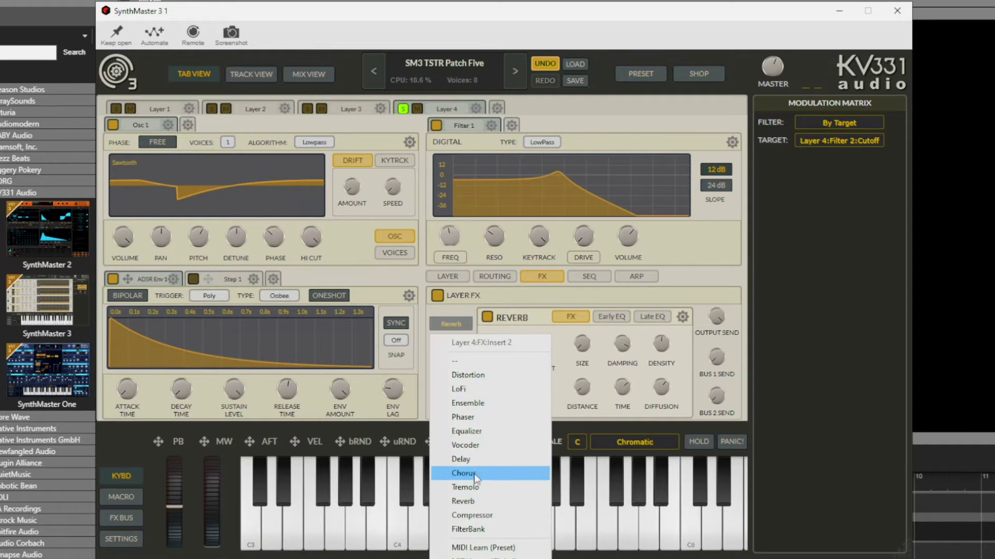
pyautogui.click(466, 458)
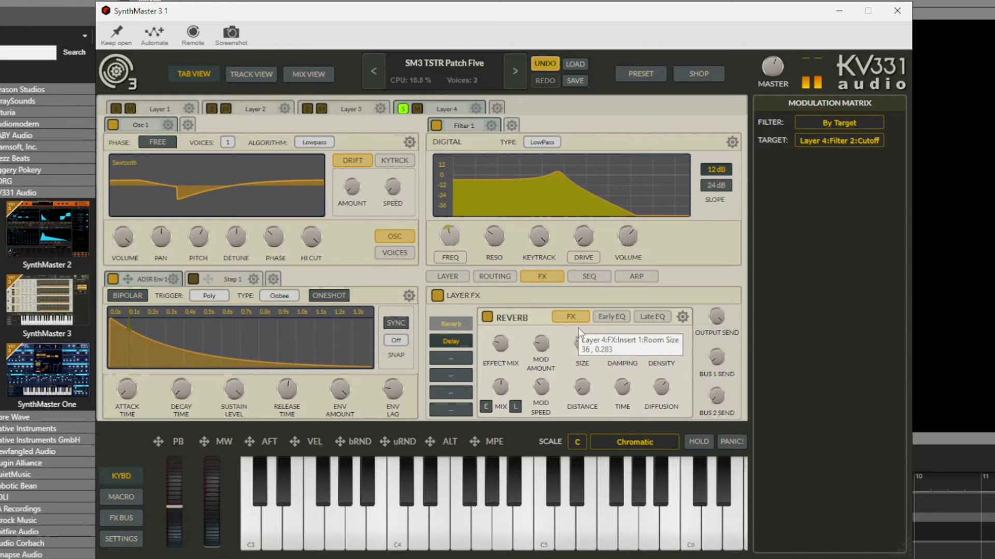
pyautogui.click(451, 340)
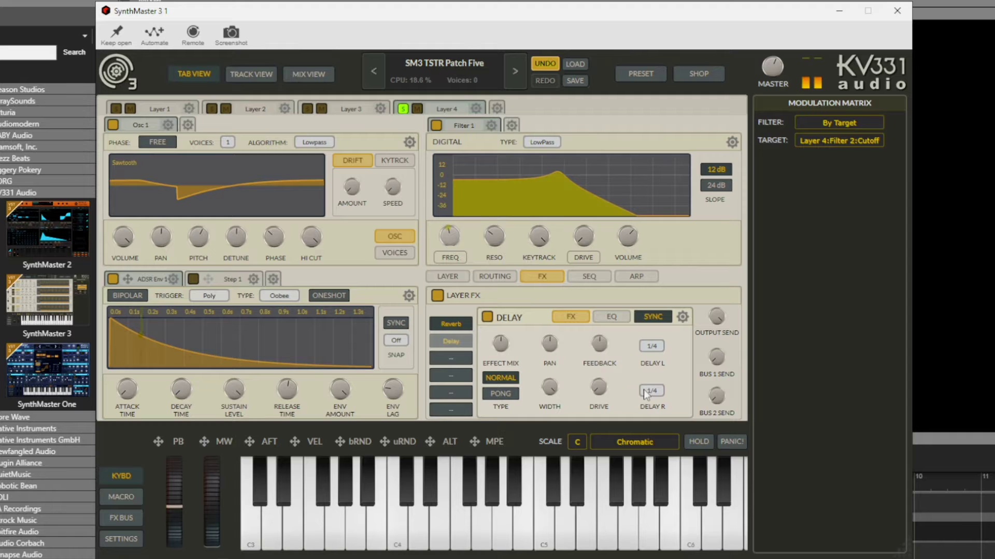
pyautogui.click(644, 390)
pyautogui.click(678, 317)
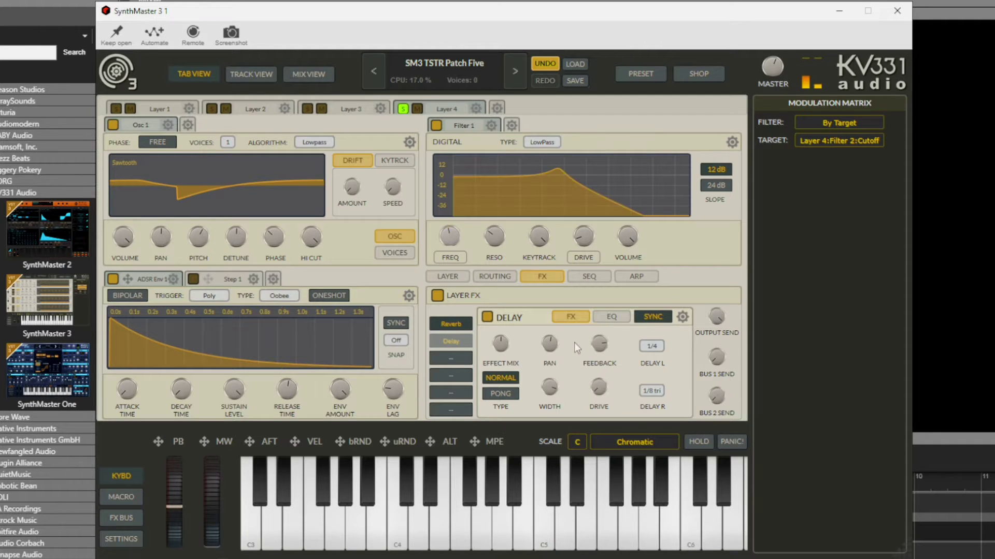
pyautogui.moveTo(596, 351)
# Turn off solo on Layer 4 and save the changes to the current preset.
pyautogui.click(403, 109)
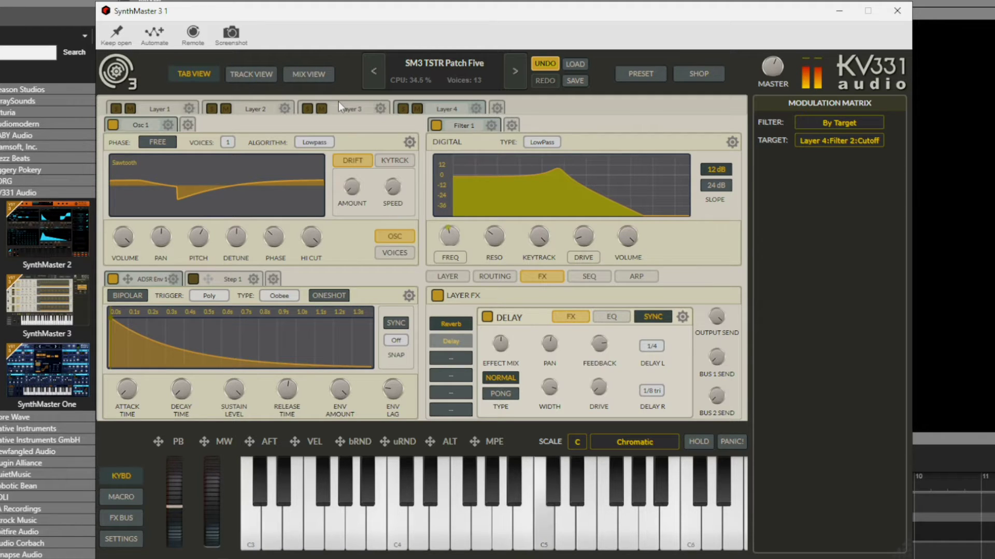
pyautogui.click(574, 80)
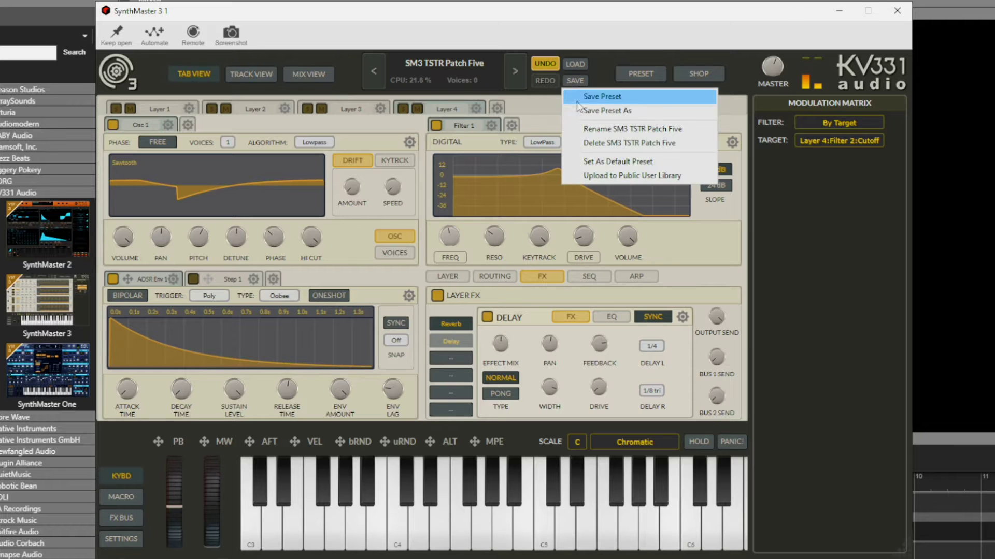
pyautogui.click(590, 97)
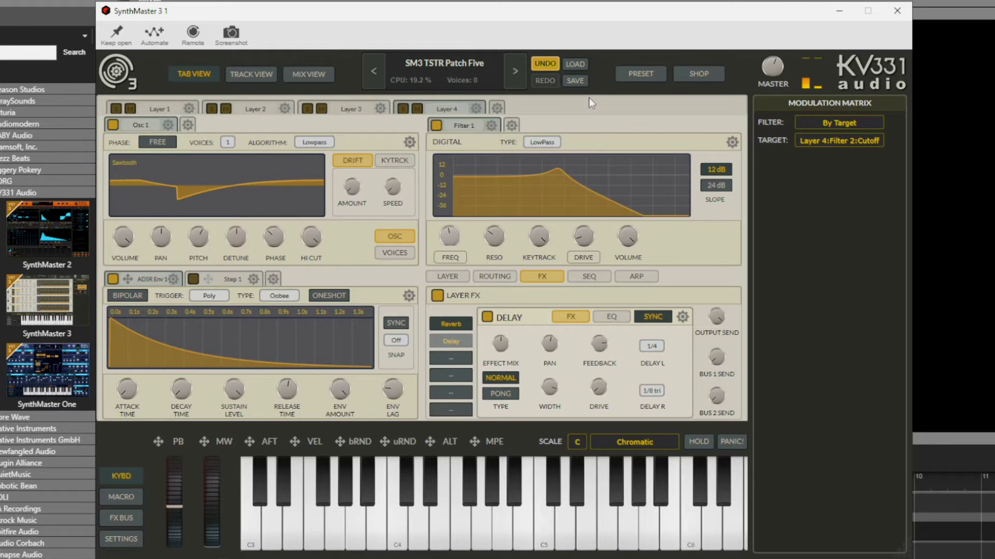
# View the preset menu's options without choosing one, and open the preset browser.
pyautogui.click(448, 72)
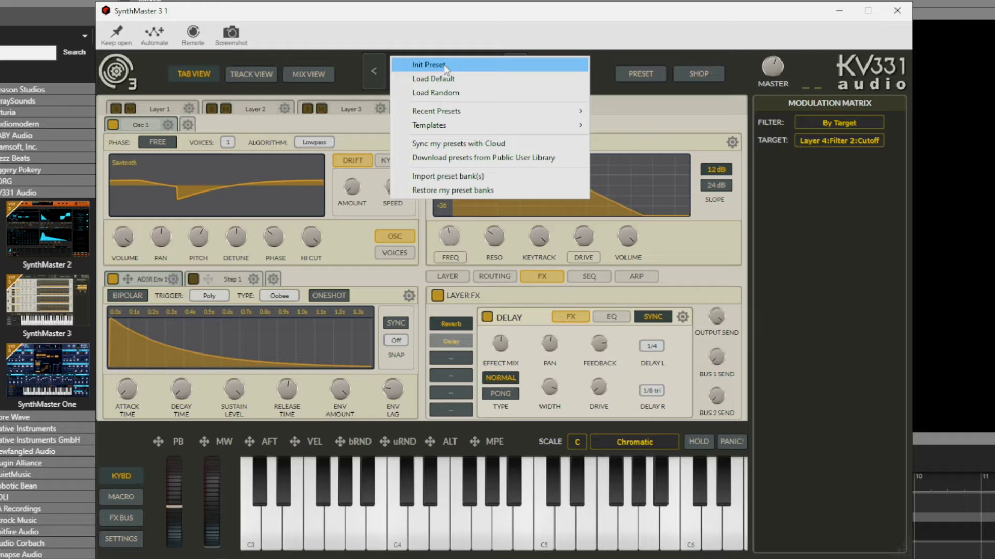
pyautogui.click(754, 180)
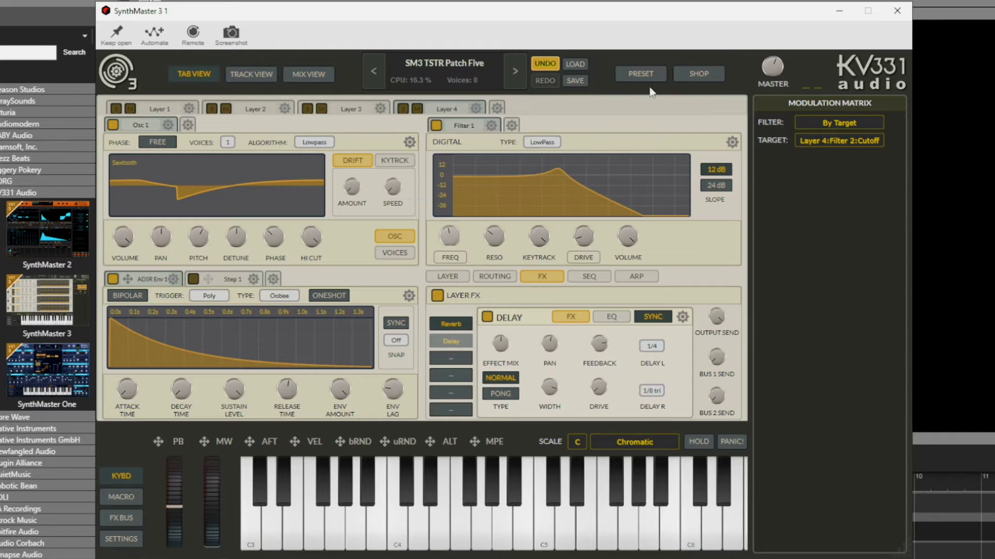
pyautogui.click(576, 64)
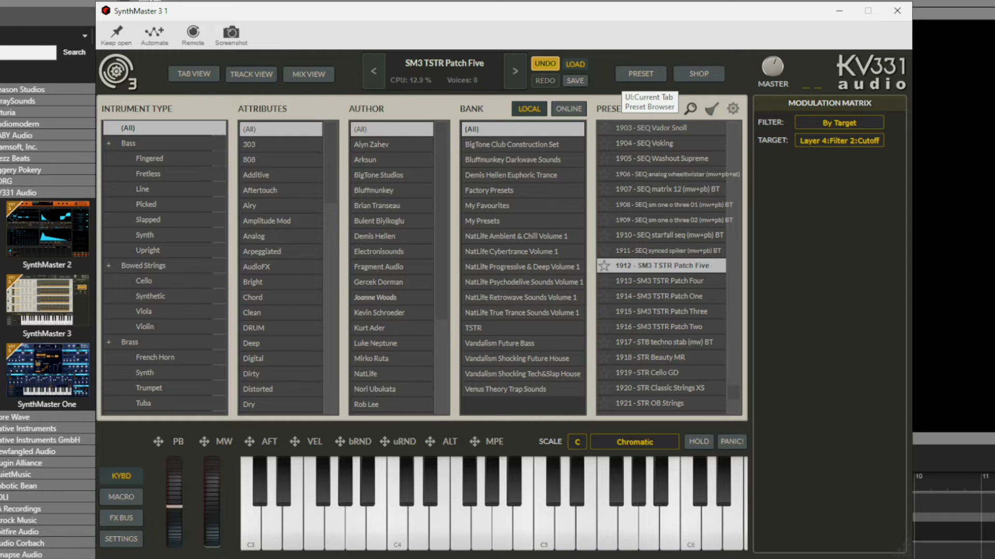
# Search the presets for "SM3 TSTR", load SM3 TSTR Patch One, and show its layers in the tab view.
pyautogui.write('STR')
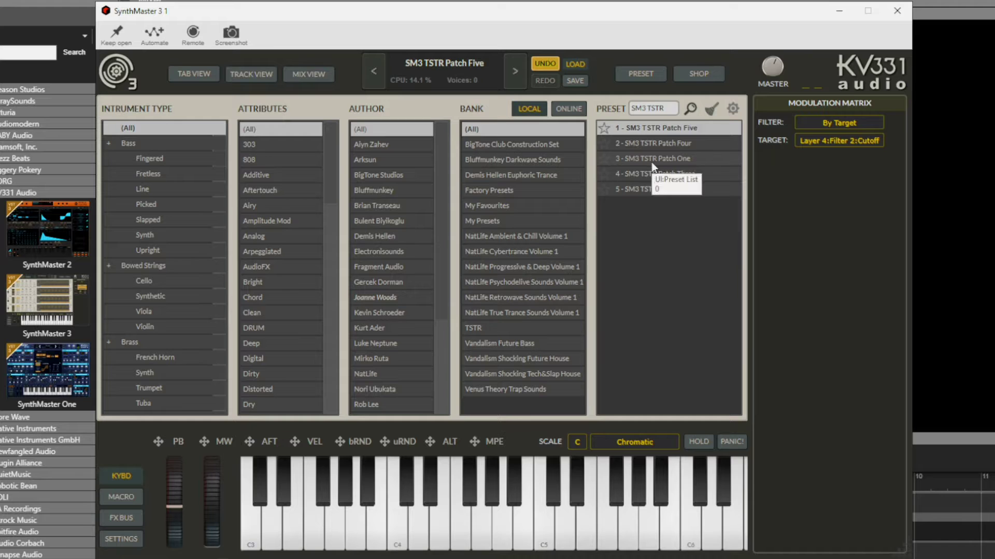
pyautogui.click(654, 160)
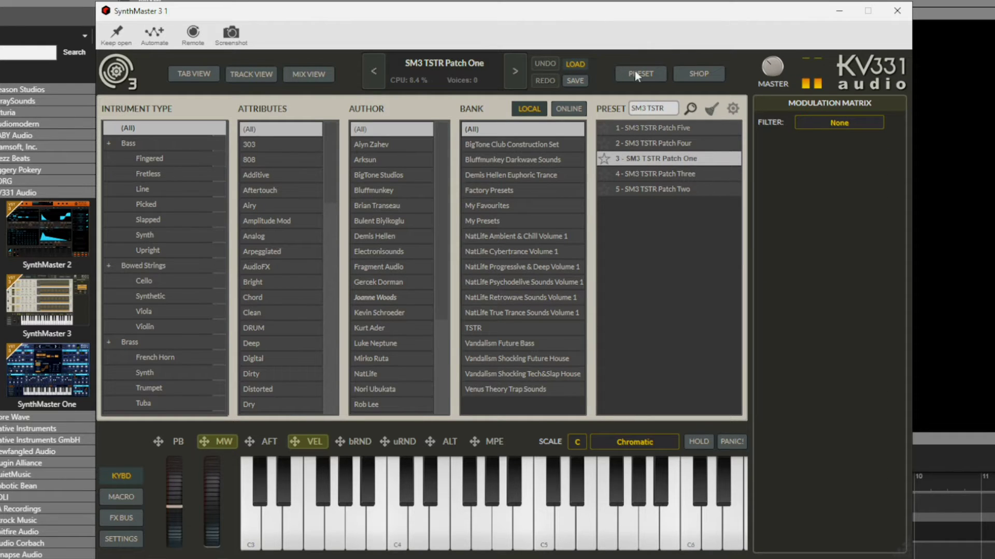
pyautogui.click(180, 71)
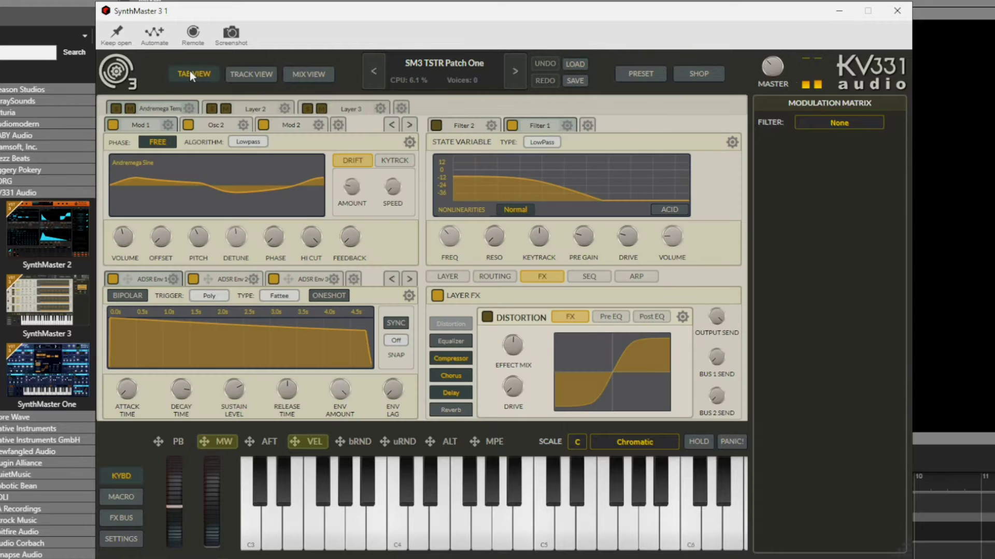
# In the track view, set the base time of Layer 2's arpeggiator to 1/16.
pyautogui.click(252, 75)
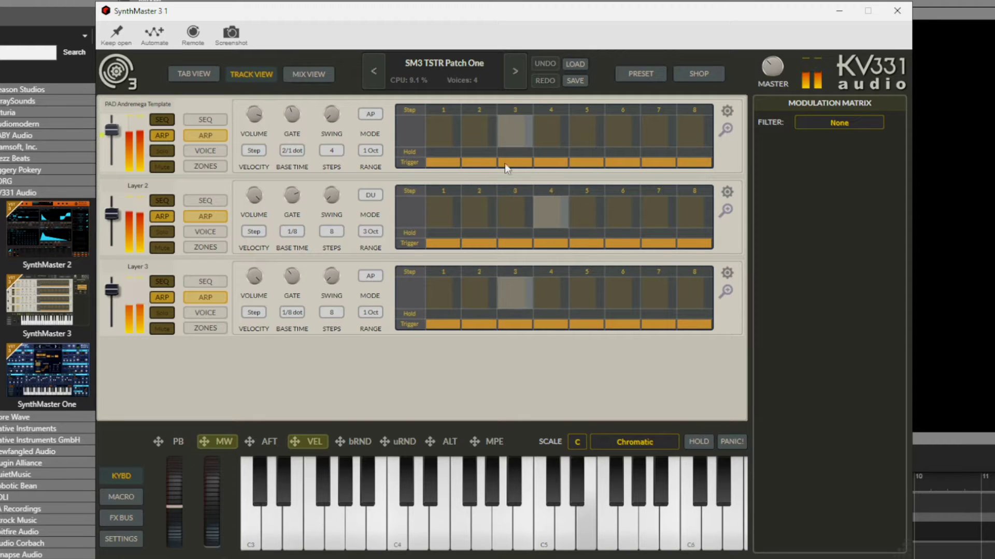
pyautogui.click(291, 231)
pyautogui.click(305, 335)
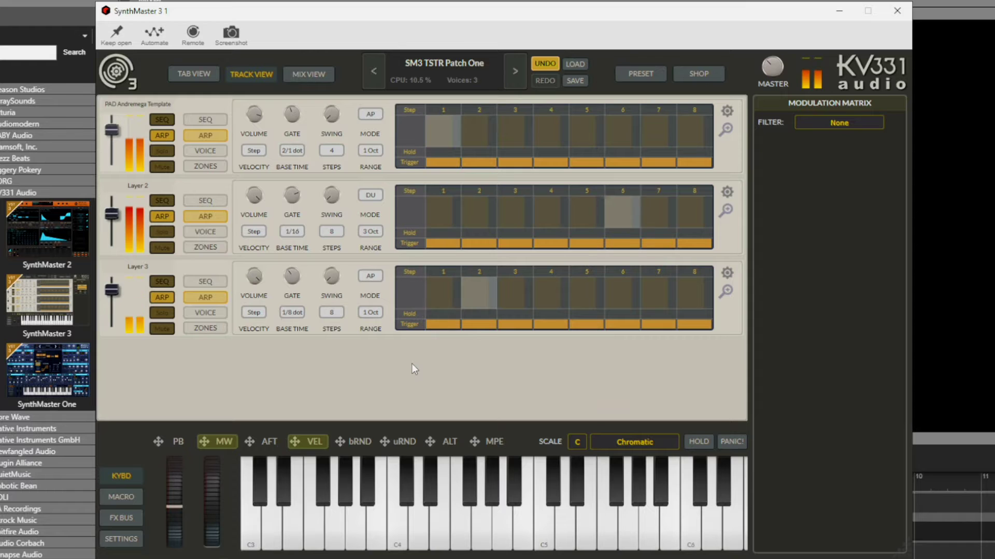
# Return to the tab view, add a new fourth layer, and unmute and solo it.
pyautogui.click(193, 74)
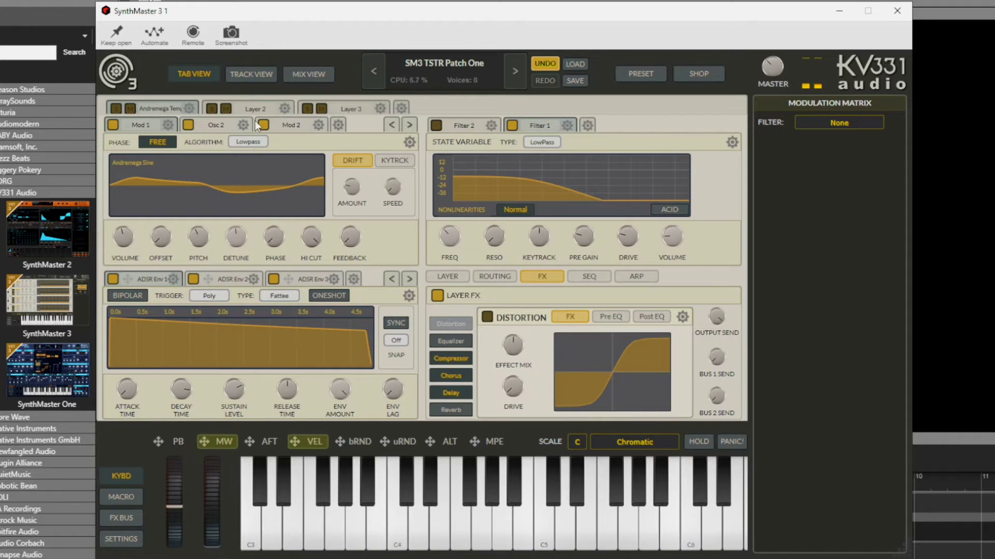
pyautogui.click(402, 103)
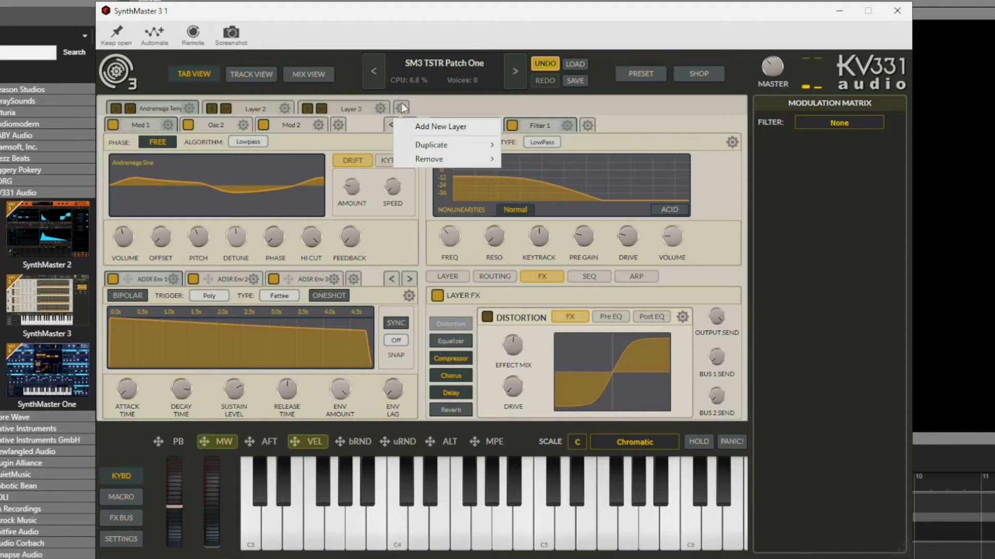
pyautogui.click(431, 126)
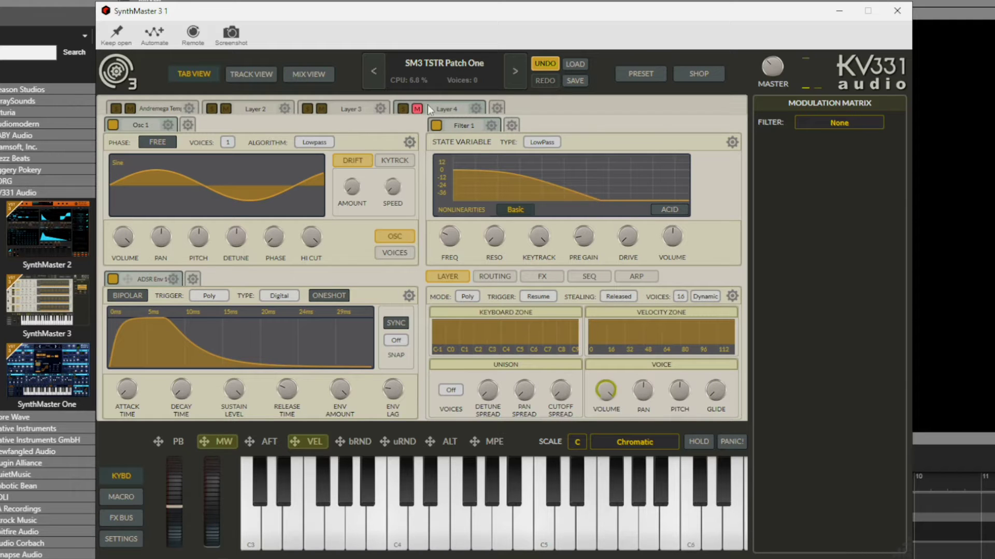
pyautogui.click(418, 109)
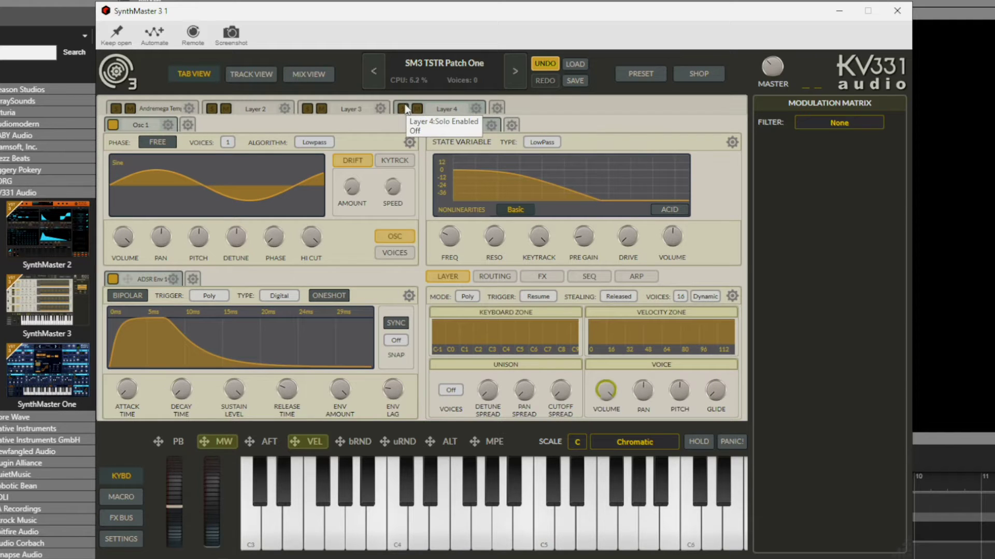
pyautogui.click(403, 109)
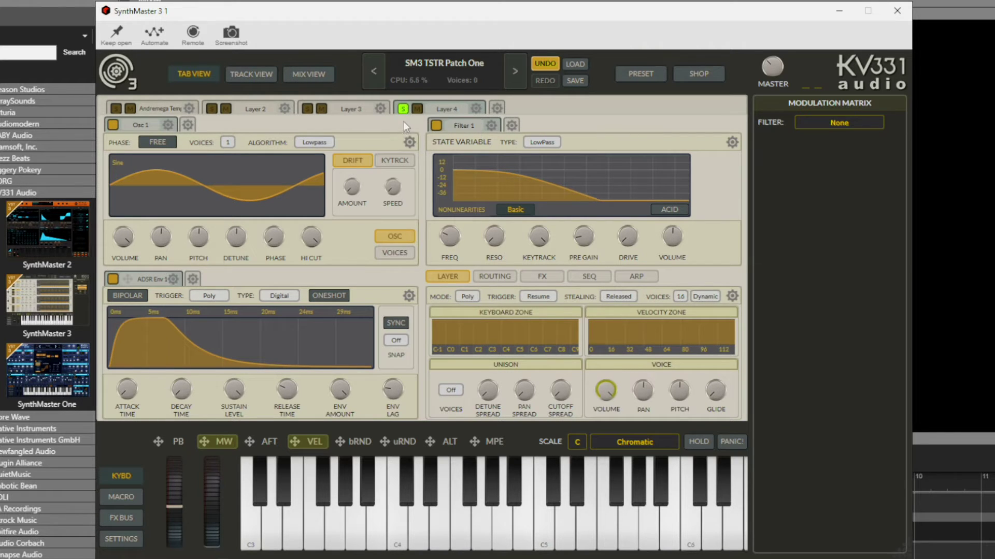
# Load the factory multisample Multi 2 from Fragment Audio into Layer 4's Osc 1.
pyautogui.click(116, 163)
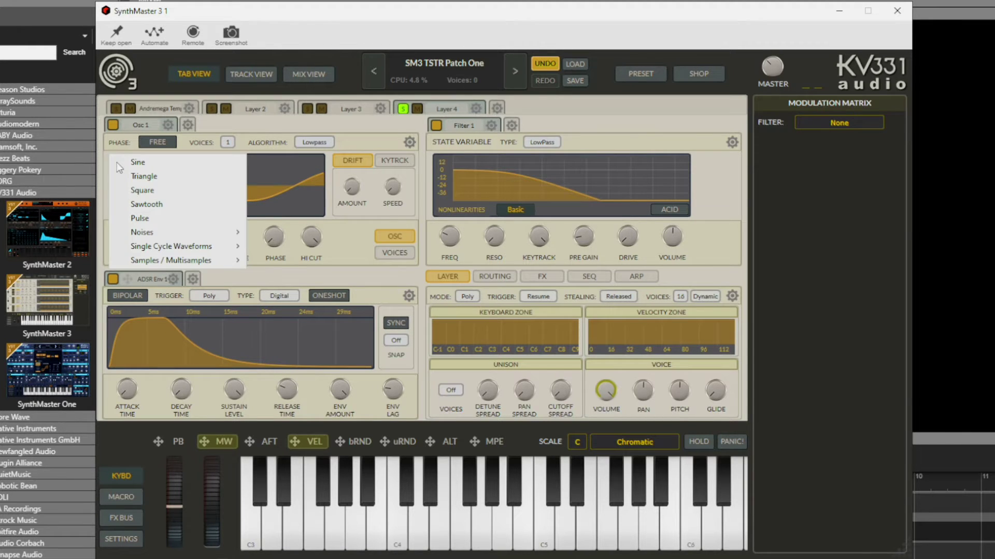
pyautogui.moveTo(140, 247)
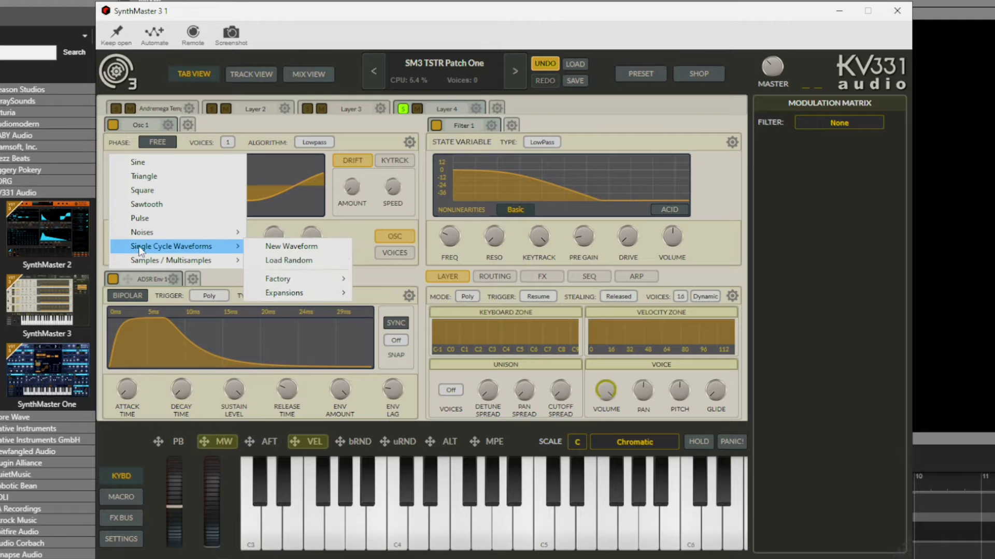
pyautogui.moveTo(269, 283)
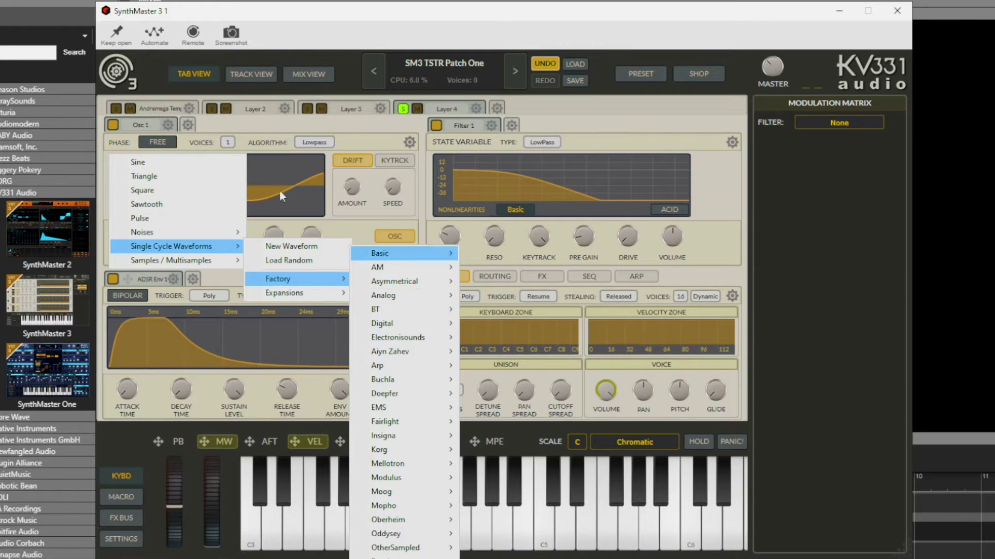
pyautogui.moveTo(179, 257)
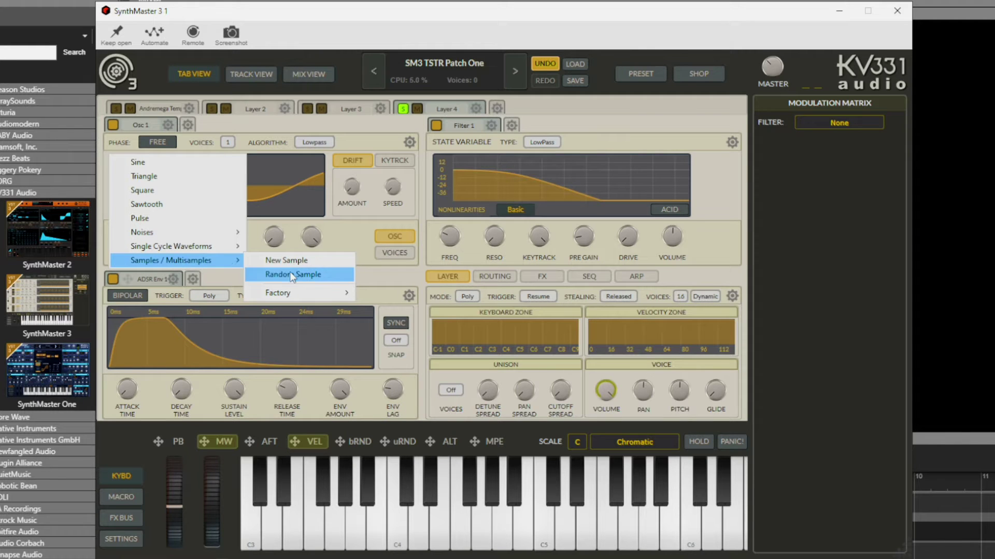
pyautogui.moveTo(419, 296)
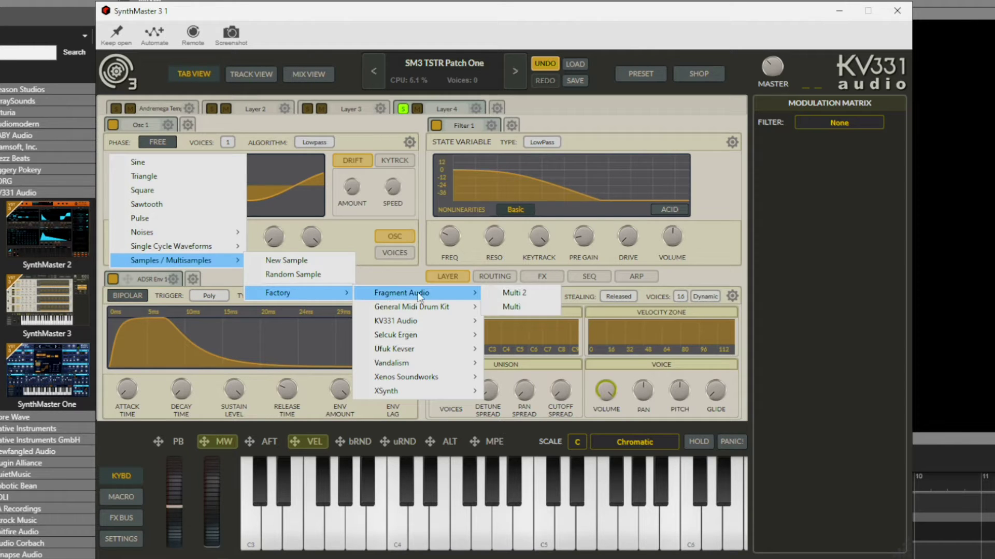
pyautogui.click(508, 295)
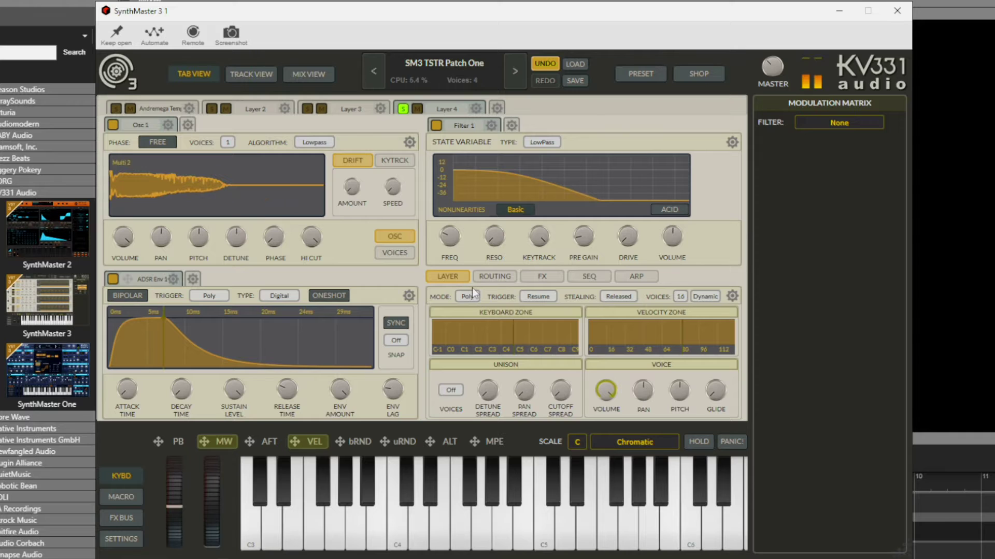
# View the Multi 2 multisample's groups and regions in the sample editor and close the editor.
pyautogui.moveTo(259, 166)
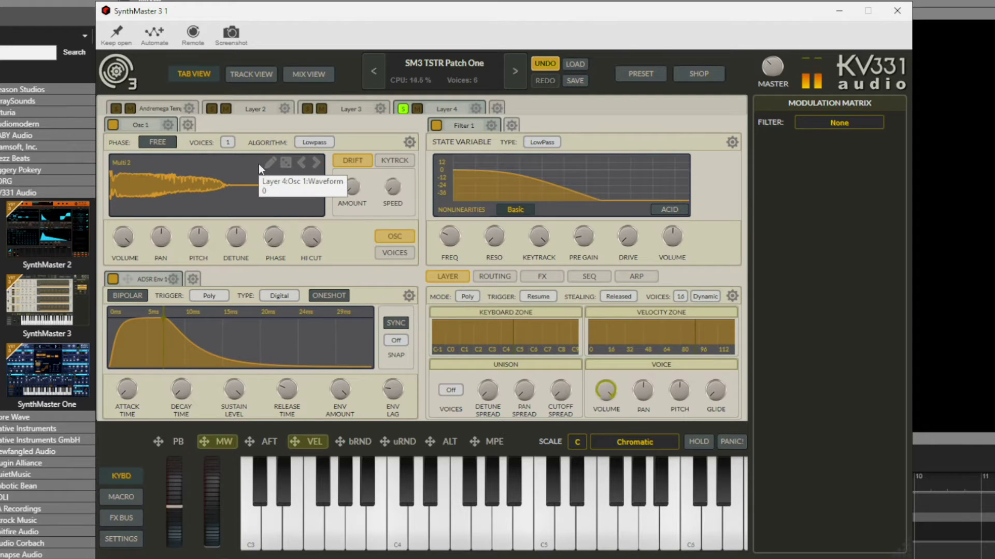
pyautogui.click(268, 163)
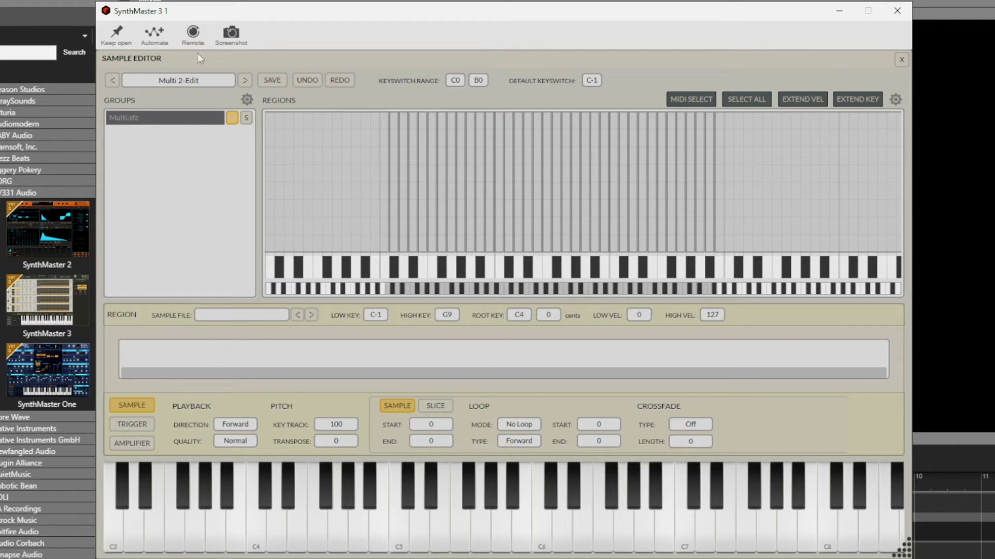
pyautogui.click(903, 56)
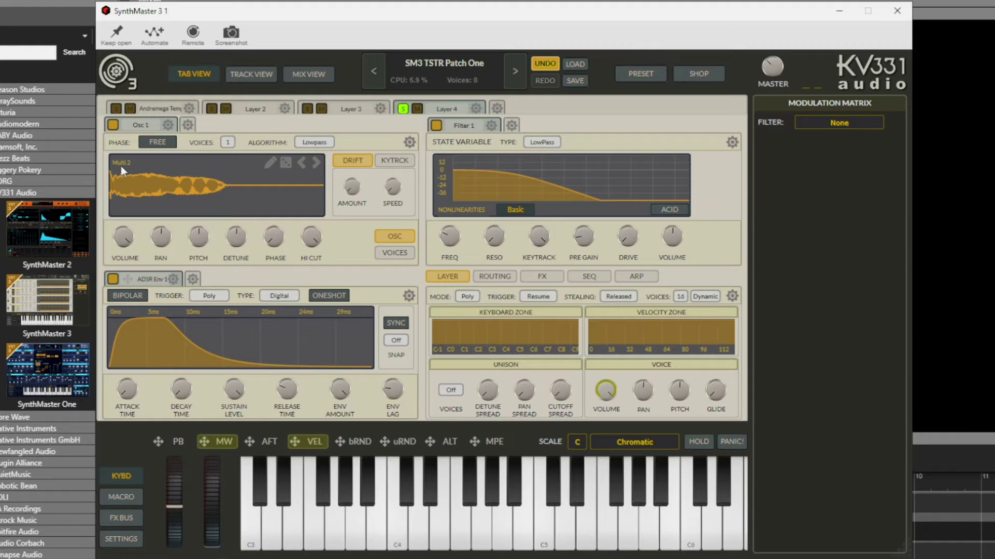
# Replace Layer 4's Osc 1 with a VAnalog Osc and reshape its triangle waveform so the peak sits earlier in the cycle.
pyautogui.rightClick(170, 125)
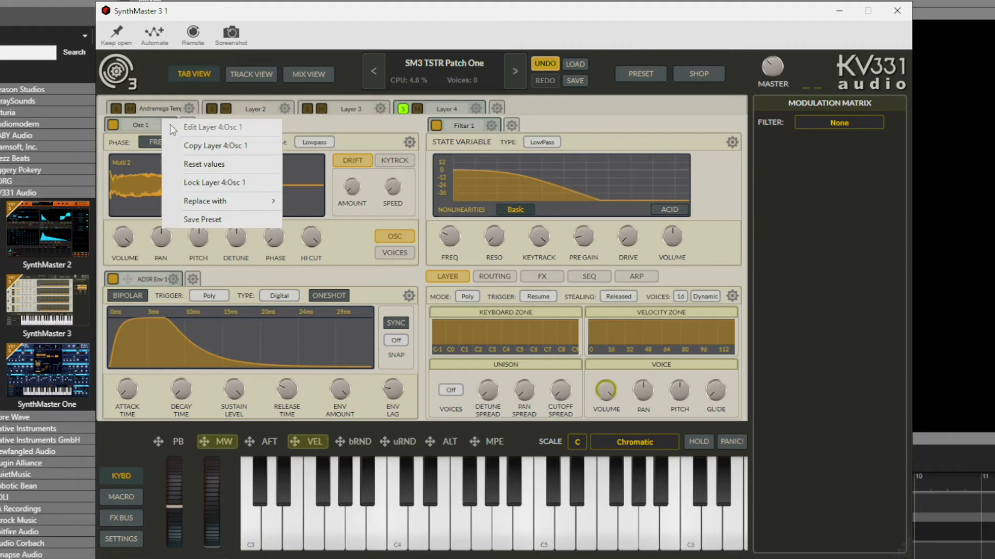
pyautogui.moveTo(208, 201)
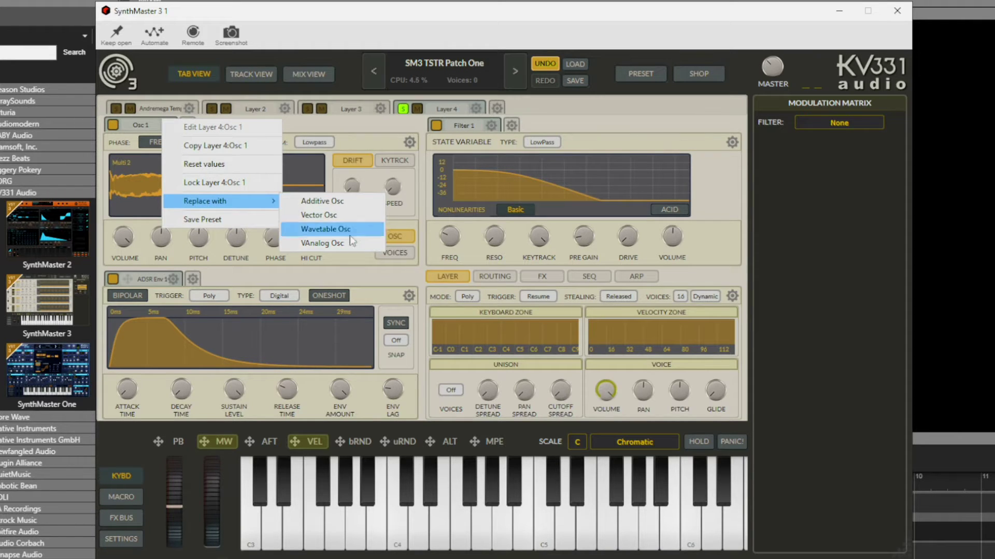
pyautogui.click(333, 243)
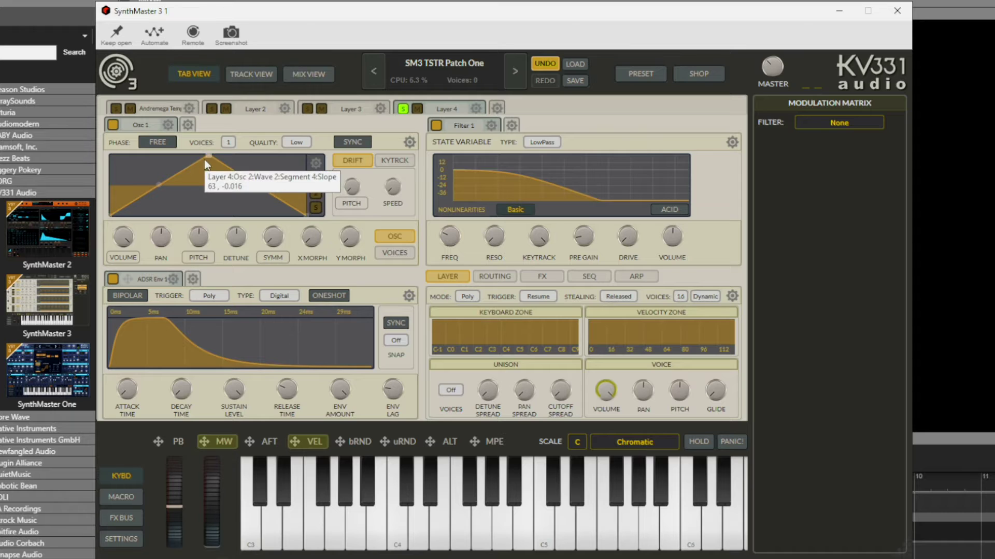
pyautogui.moveTo(204, 160); pyautogui.dragTo(298, 193)
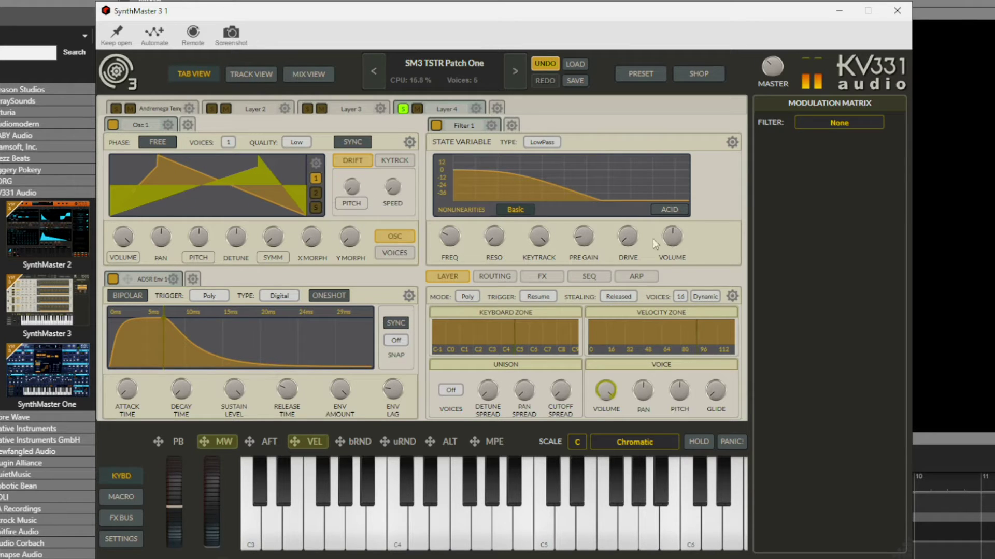
# Raise the volume and cutoff frequency of Layer 4's Filter 1.
pyautogui.click(673, 238)
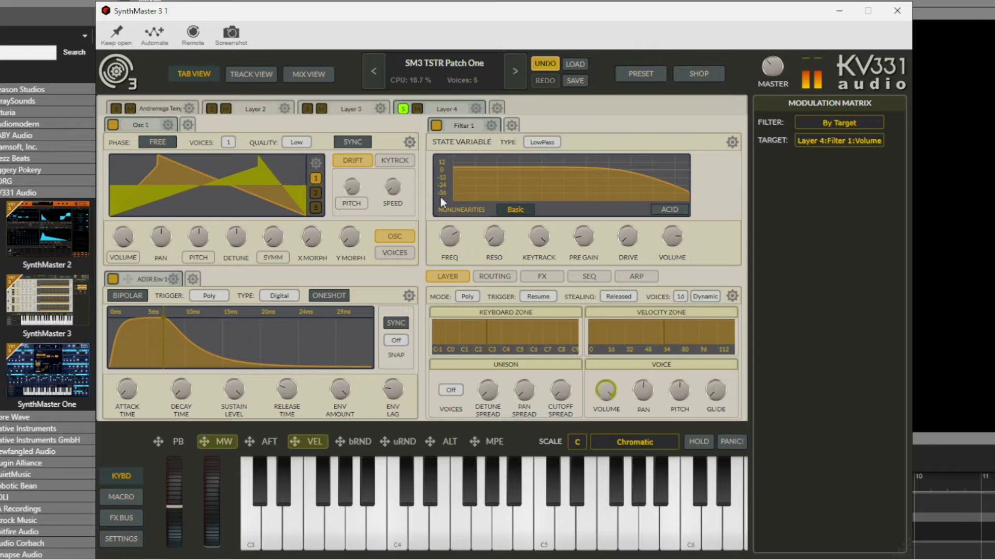
# Set Layer 4's oscillator to 3 voices and increase the pan spread and detune spread between them.
pyautogui.moveTo(281, 186)
pyautogui.click(228, 142)
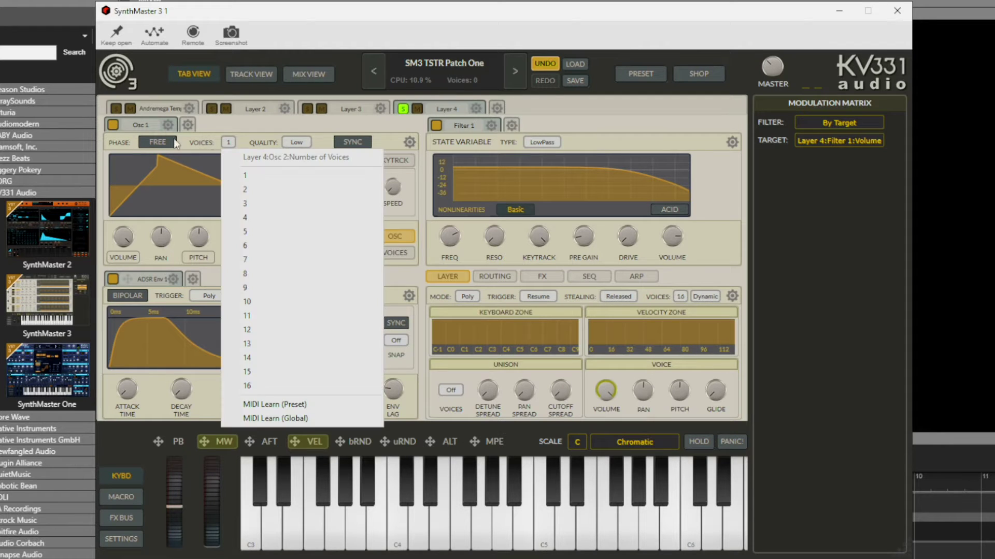
pyautogui.click(246, 203)
pyautogui.moveTo(287, 214)
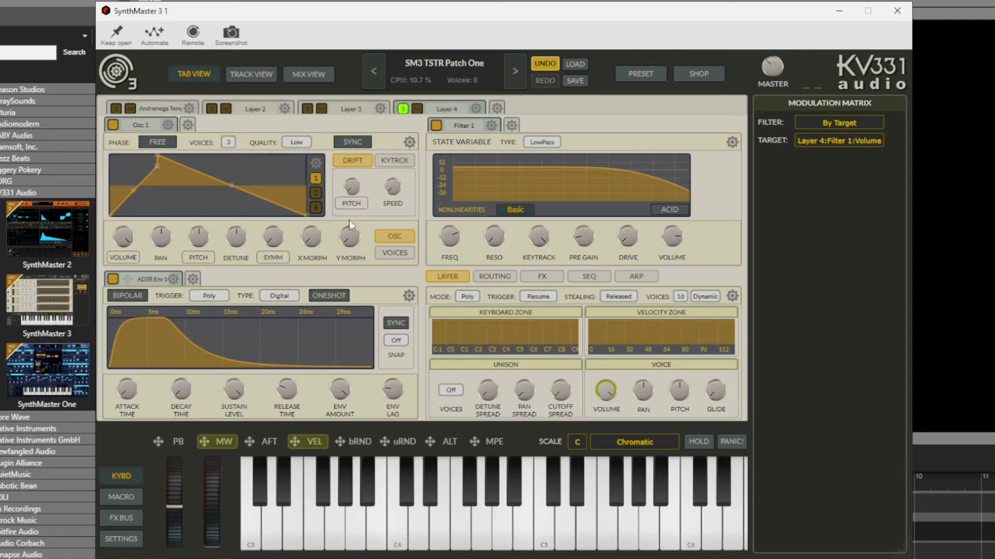
pyautogui.click(394, 253)
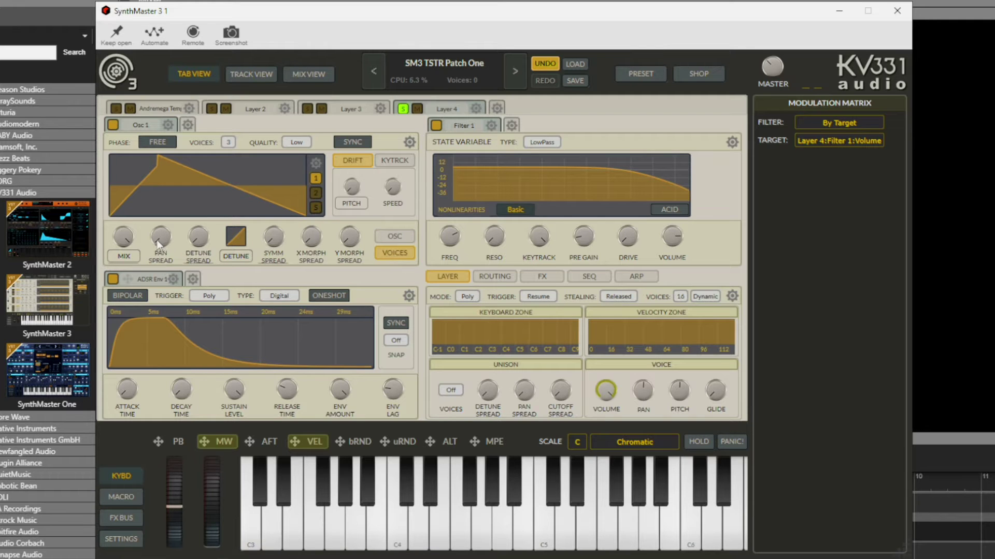
pyautogui.moveTo(203, 236); pyautogui.dragTo(170, 238)
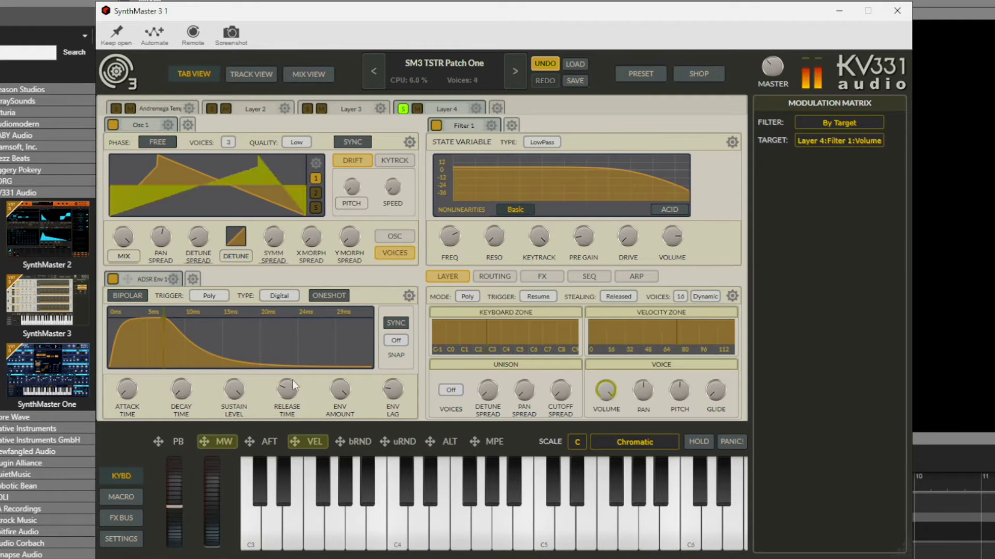
# Lengthen the release time of Layer 4's ADSR Env 1 to 2 s and turn off the layer's solo.
pyautogui.moveTo(293, 386); pyautogui.dragTo(294, 344)
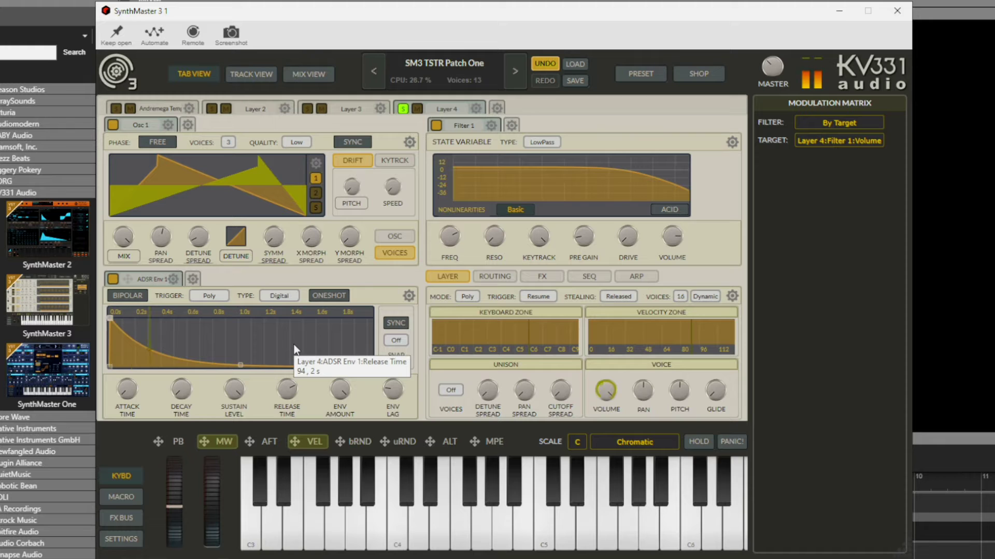
pyautogui.click(402, 109)
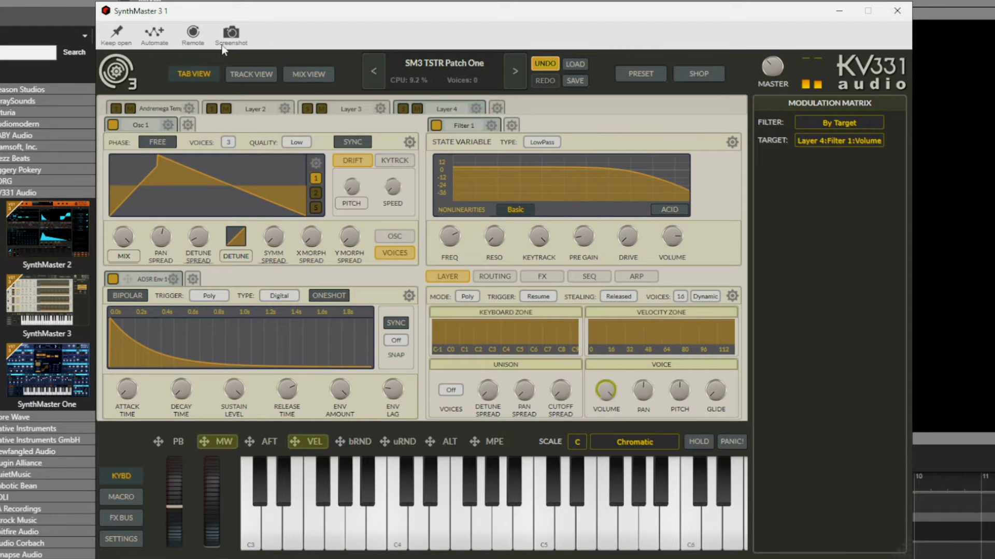
# In the mix view, lower Layer 4's volume and add a Reverb in its first effect slot.
pyautogui.click(306, 72)
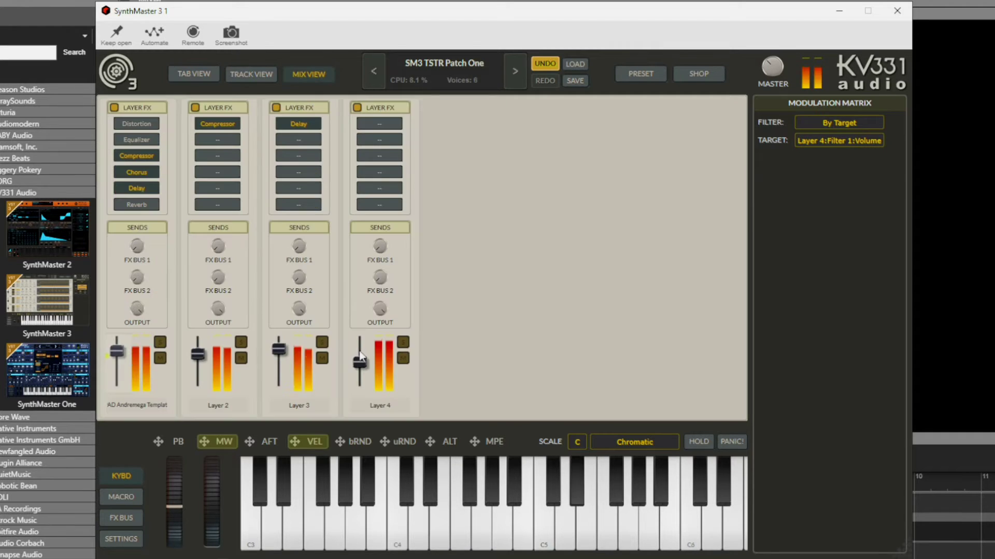
pyautogui.moveTo(365, 366); pyautogui.dragTo(362, 390)
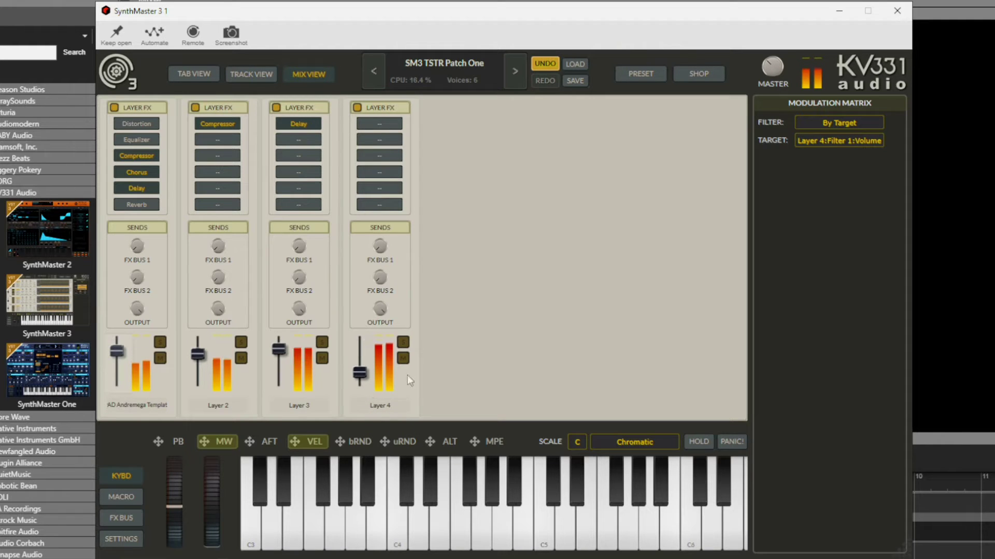
pyautogui.click(381, 124)
pyautogui.click(402, 285)
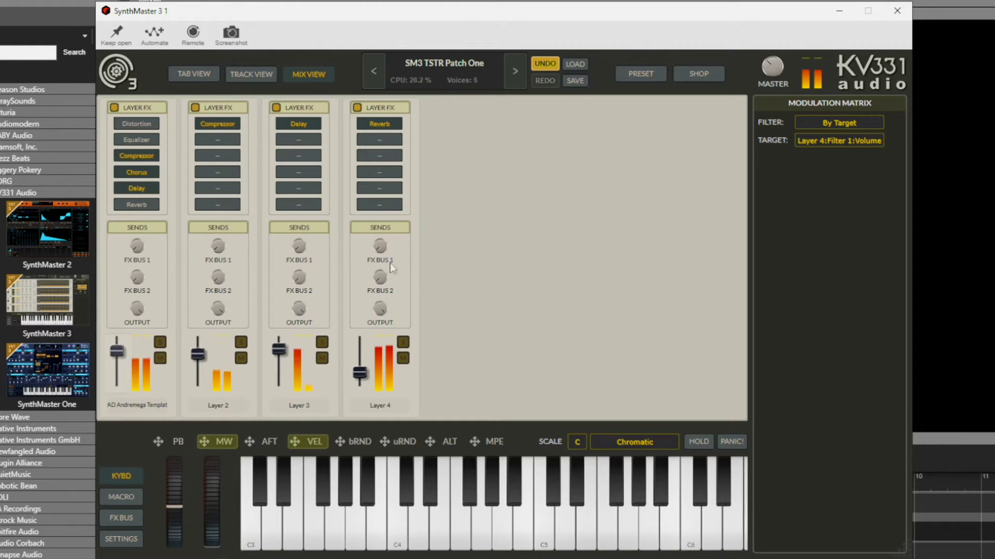
# Solo Layer 4, add a Phaser in its second effect slot, and turn the layer's solo off again.
pyautogui.click(403, 344)
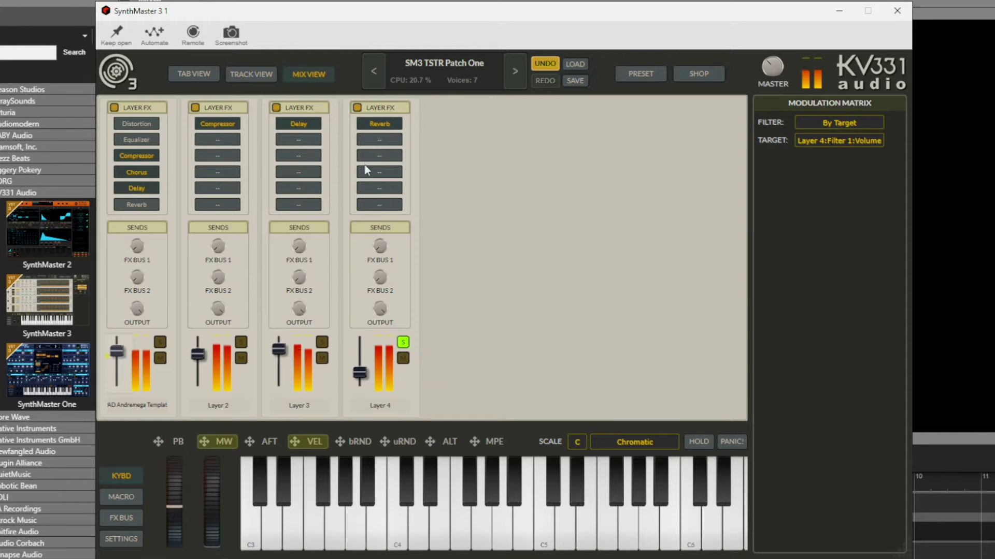
pyautogui.click(381, 137)
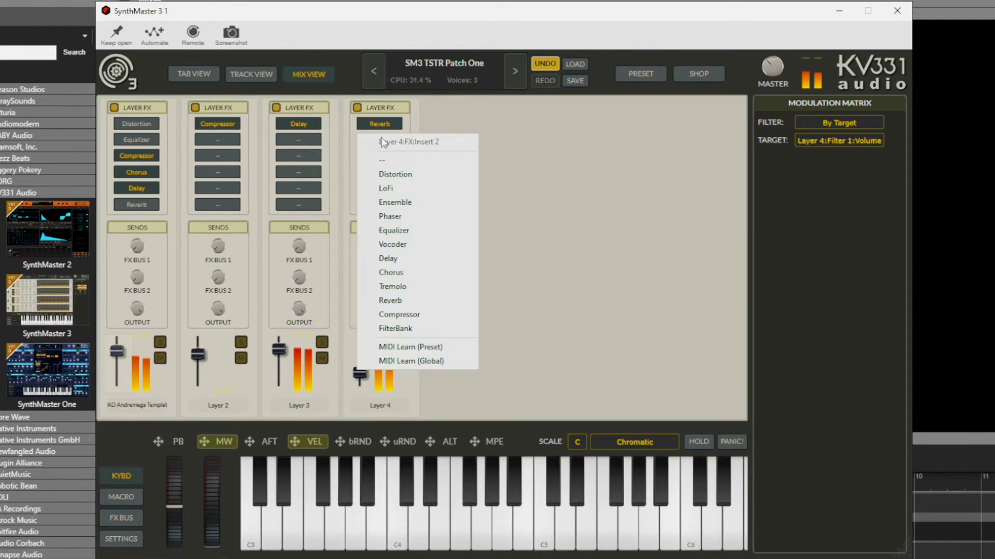
pyautogui.click(395, 216)
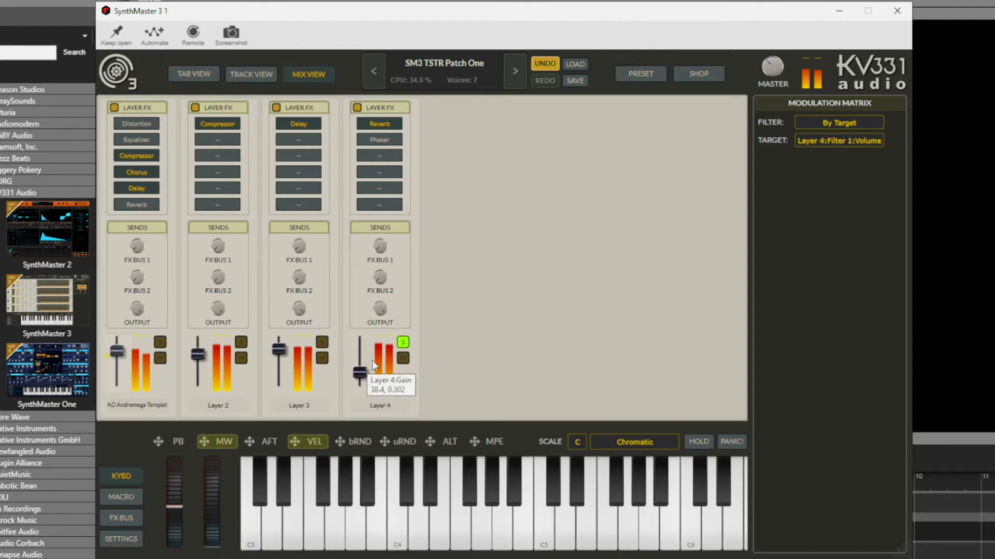
pyautogui.click(403, 342)
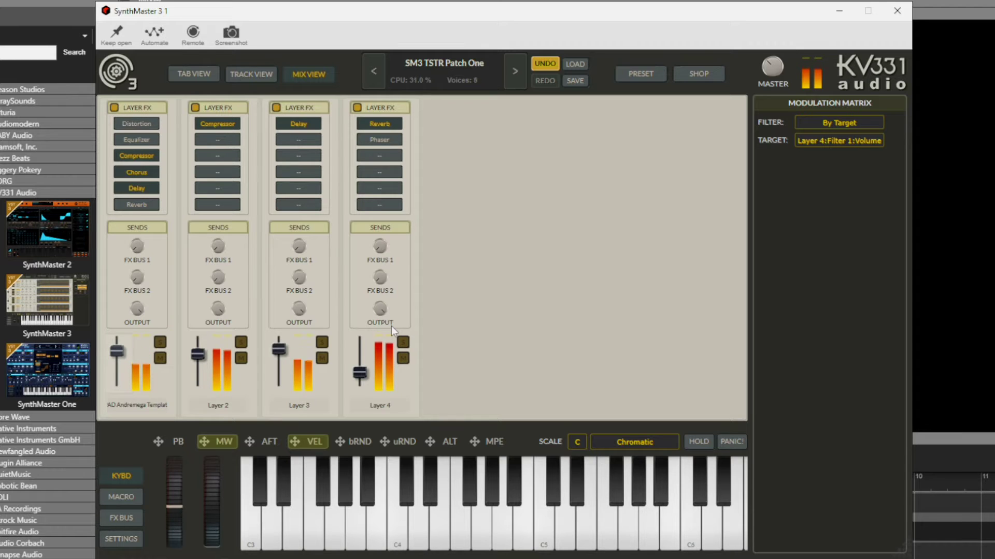
# Return to the tab view and save the changes to the existing SM3 TSTR Patch One preset.
pyautogui.click(202, 78)
pyautogui.click(573, 78)
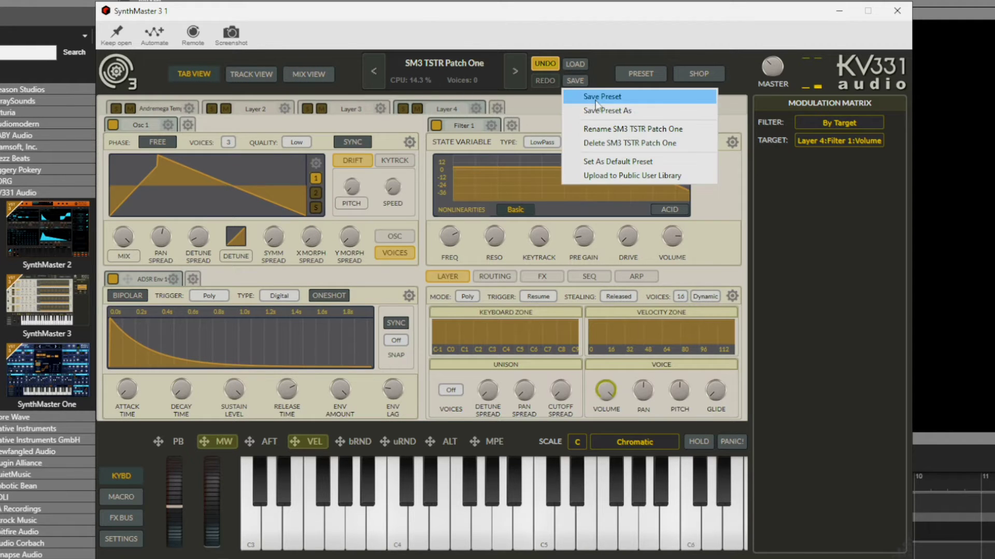
pyautogui.click(593, 96)
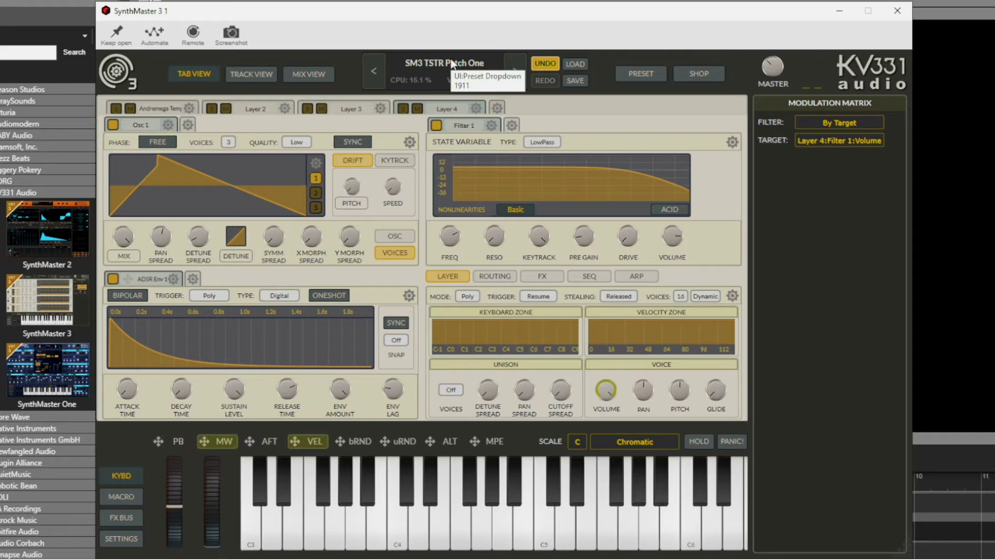
# Load the preset SM3 TSTR Patch Five and solo its Layer 4 in the tab view.
pyautogui.click(574, 64)
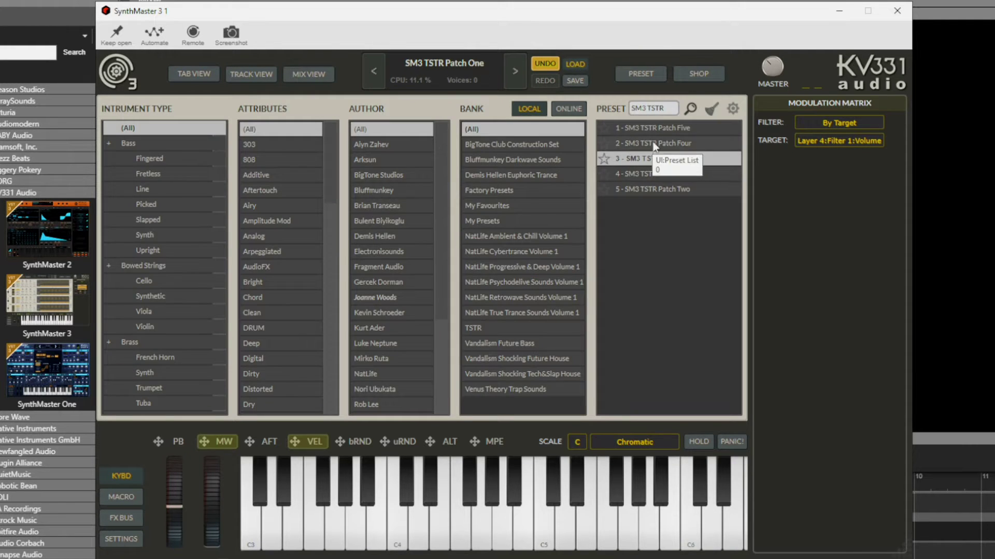
pyautogui.click(654, 129)
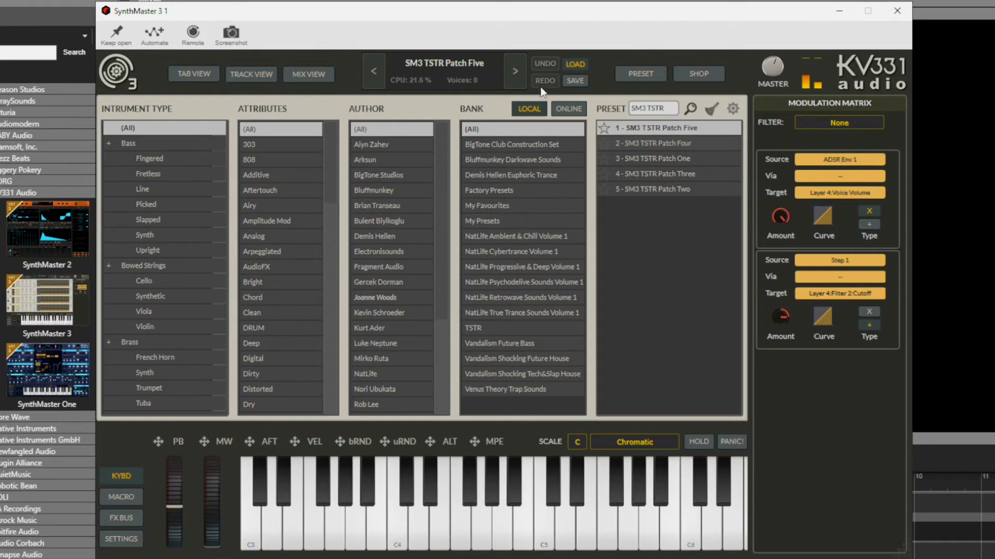
pyautogui.click(200, 76)
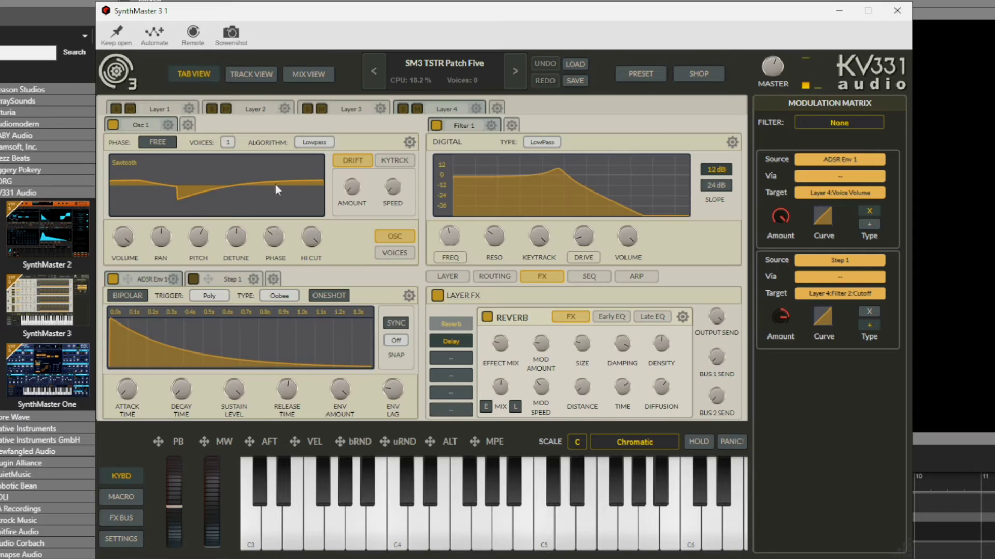
pyautogui.click(402, 108)
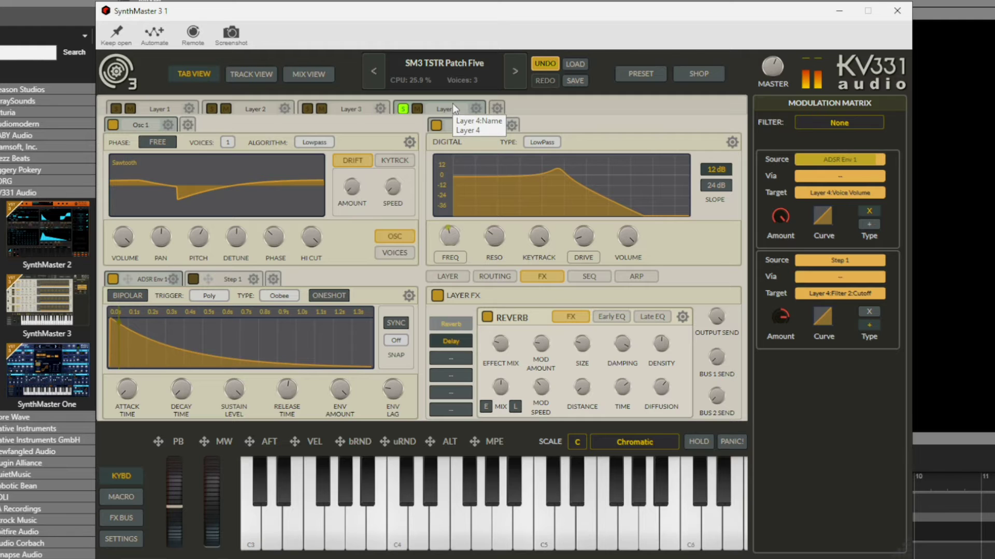
# Set Layer 4's Osc 1 to 3 voices, adjust its volume, and show its voice spread settings.
pyautogui.click(226, 143)
pyautogui.click(298, 198)
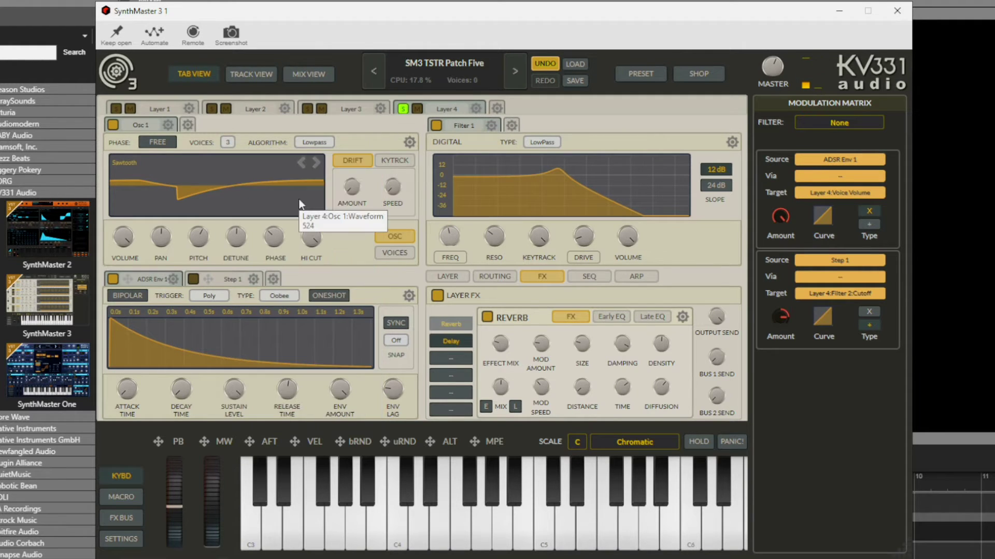
pyautogui.click(127, 240)
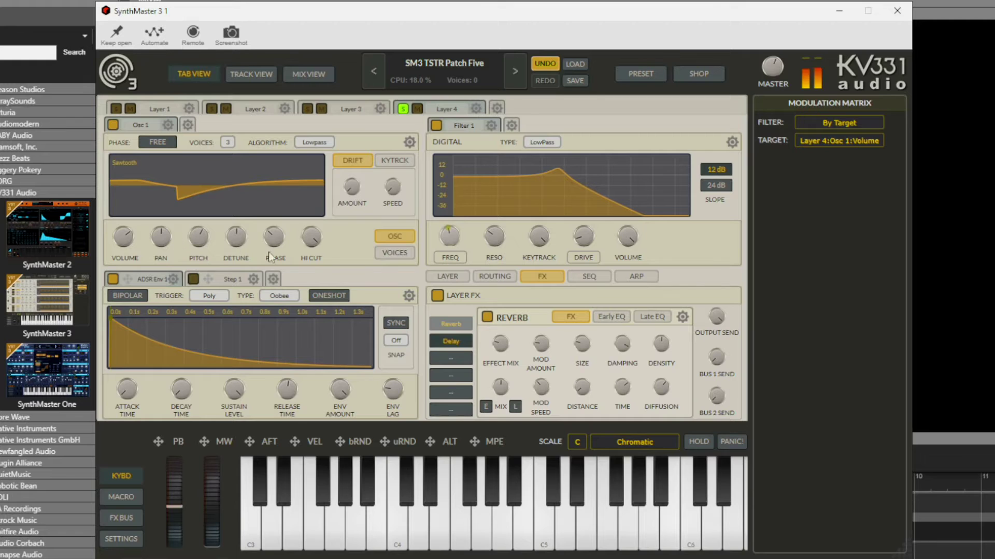
pyautogui.click(389, 250)
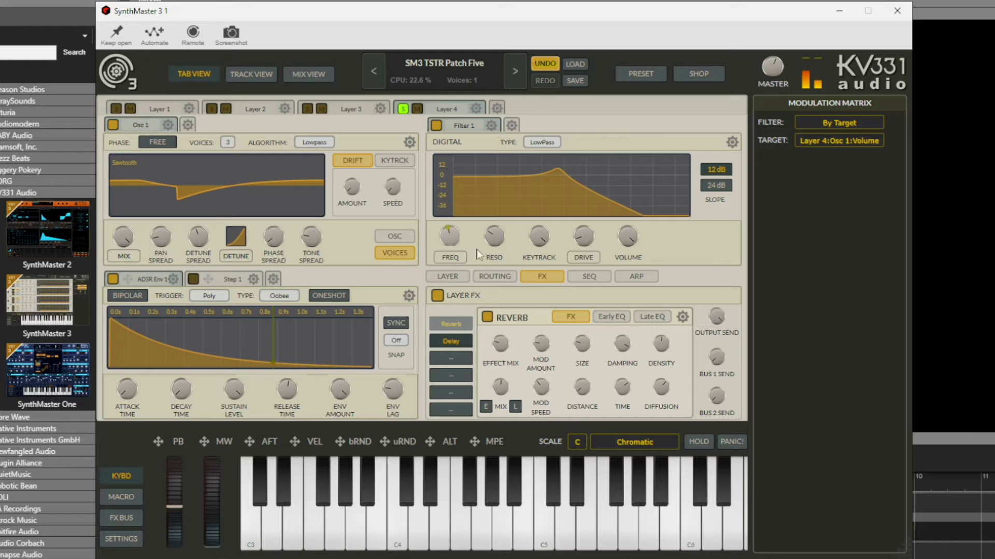
# Lower Layer 4's filter cutoff and enable the Step 1 modulator, viewing its sequence in the enlarged editor.
pyautogui.moveTo(446, 238); pyautogui.dragTo(446, 239)
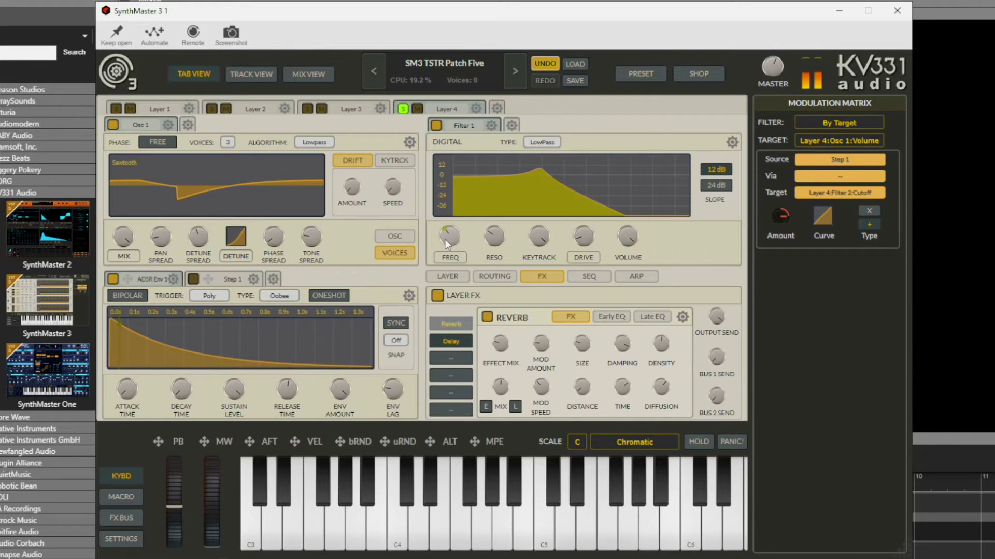
pyautogui.click(225, 280)
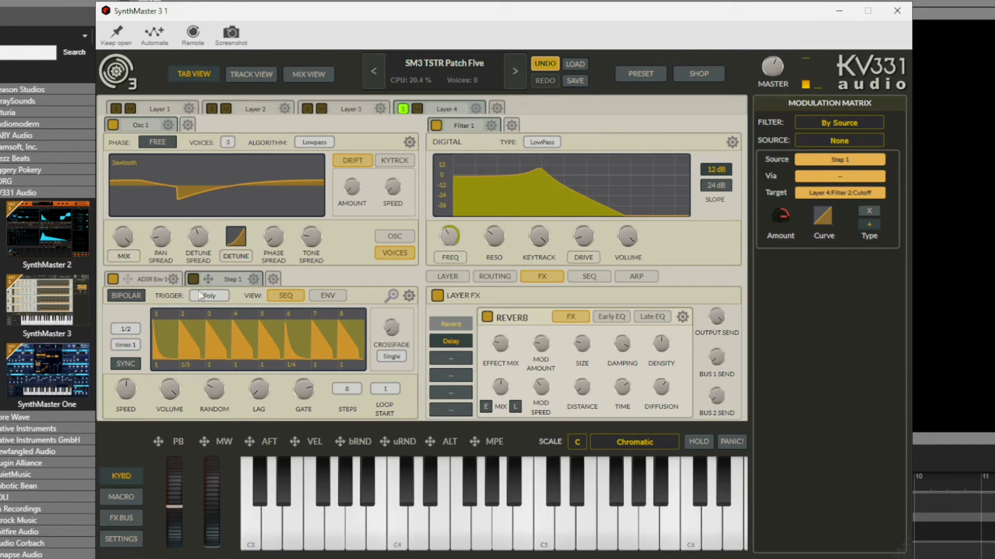
pyautogui.click(393, 296)
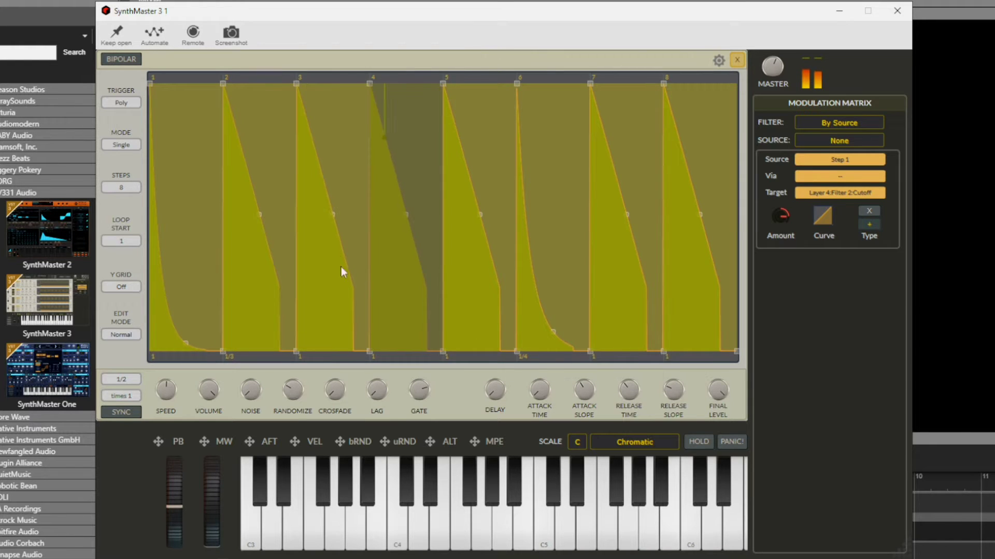
pyautogui.click(736, 60)
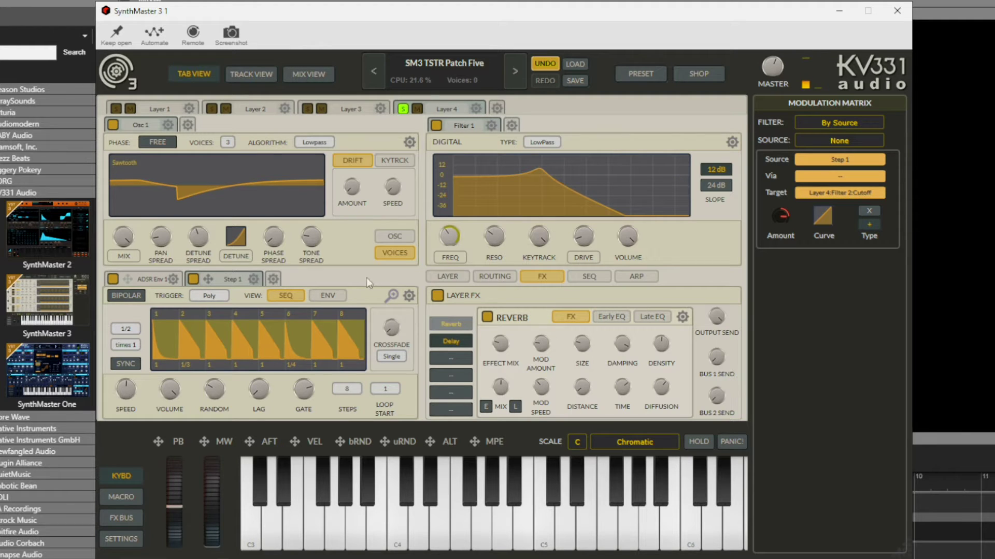
# Review Step 1's enlarged sequence once more and lower Layer 4's filter cutoff to about 88 Hz.
pyautogui.click(392, 295)
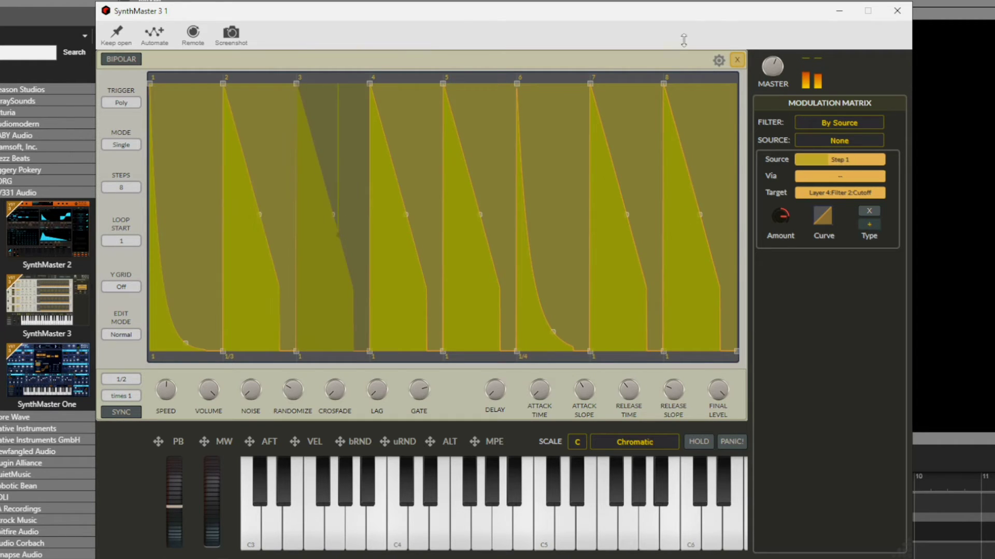
pyautogui.click(738, 60)
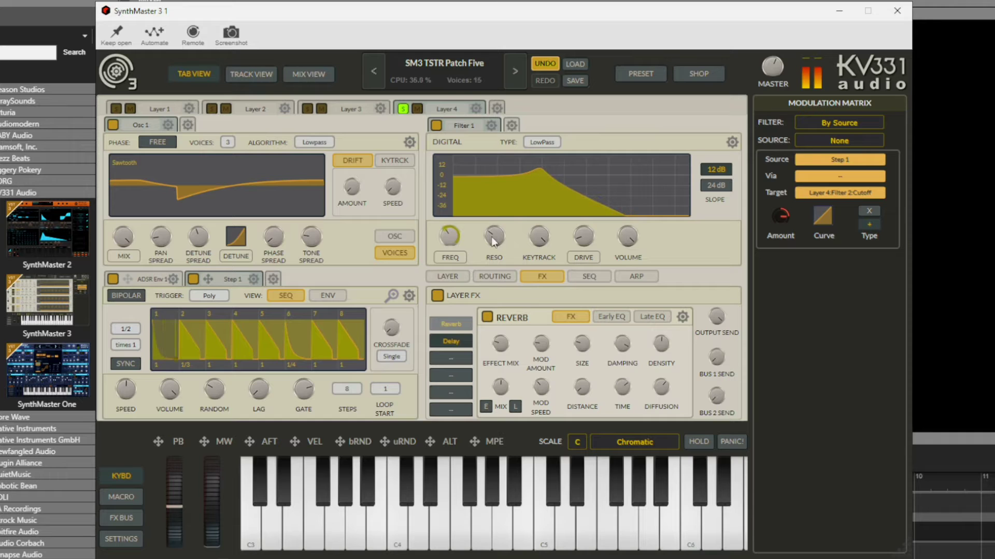
pyautogui.click(451, 240)
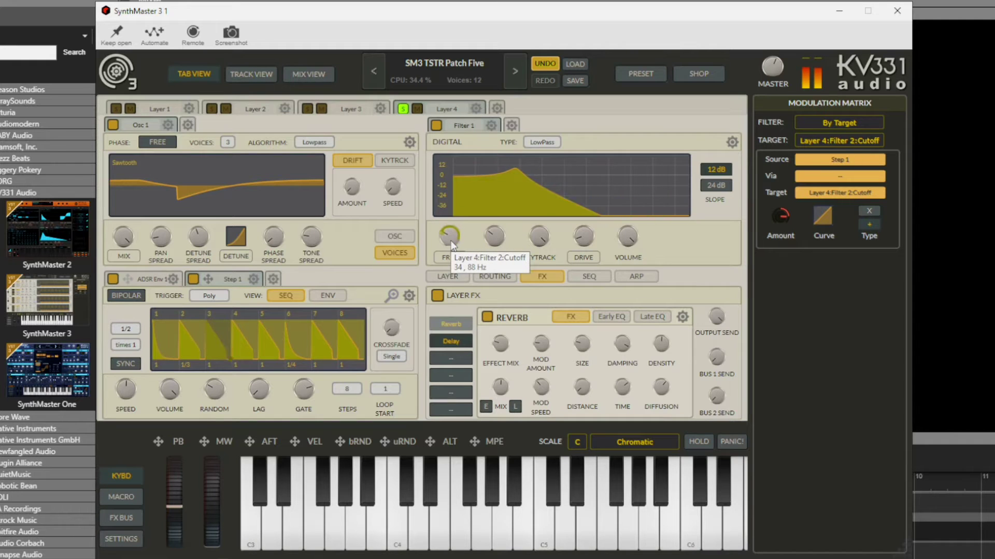
pyautogui.click(624, 244)
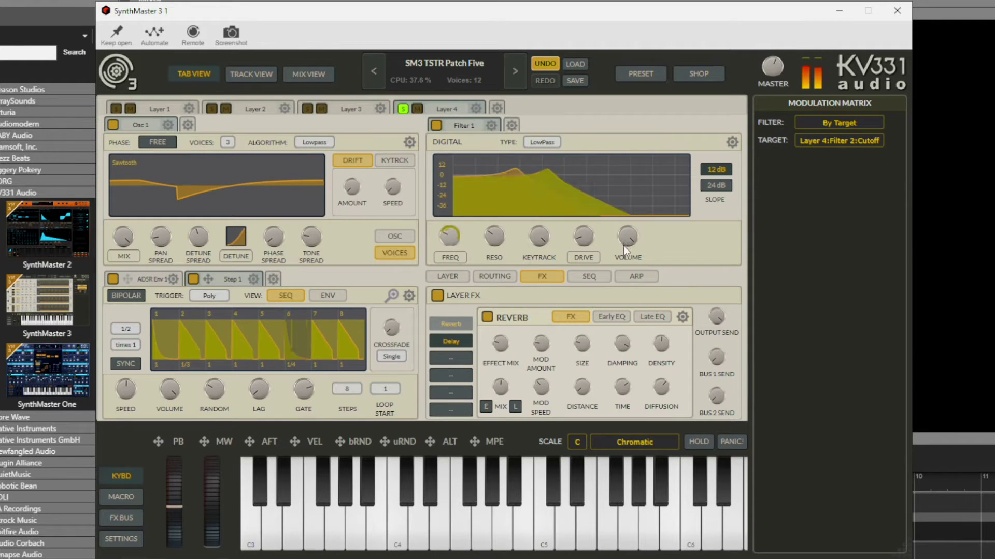
# Lower Layer 4's volume in the mix view and turn off its solo.
pyautogui.click(306, 76)
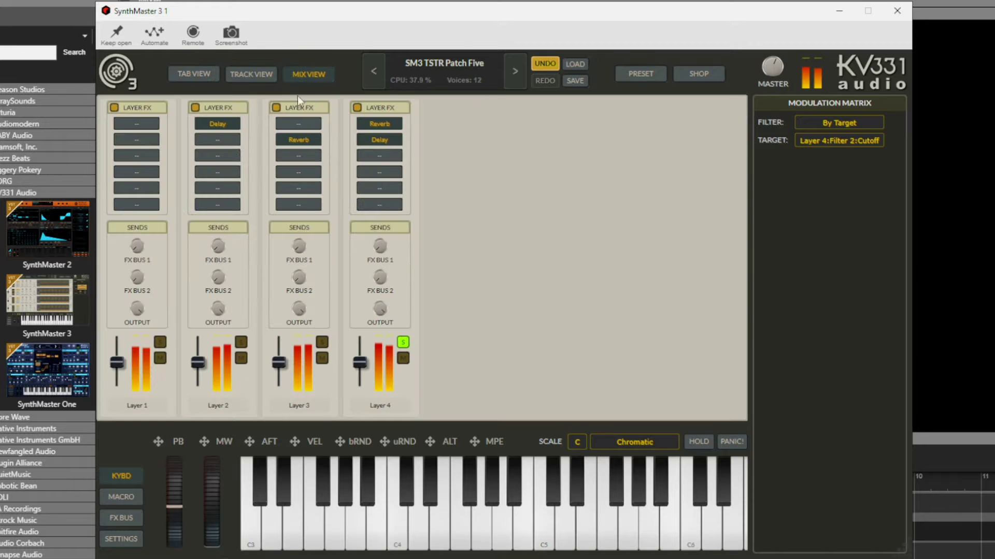
pyautogui.moveTo(354, 368); pyautogui.dragTo(365, 392)
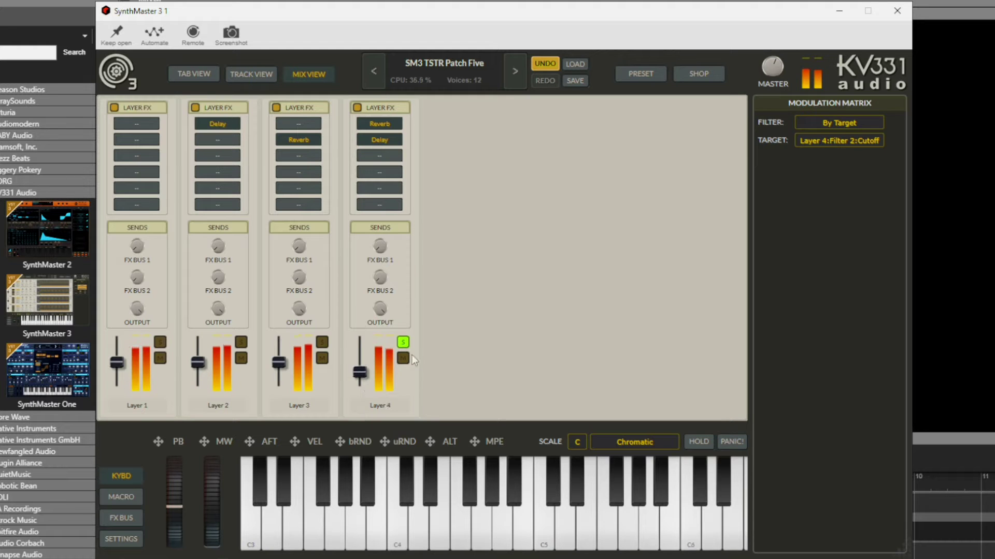
pyautogui.click(403, 343)
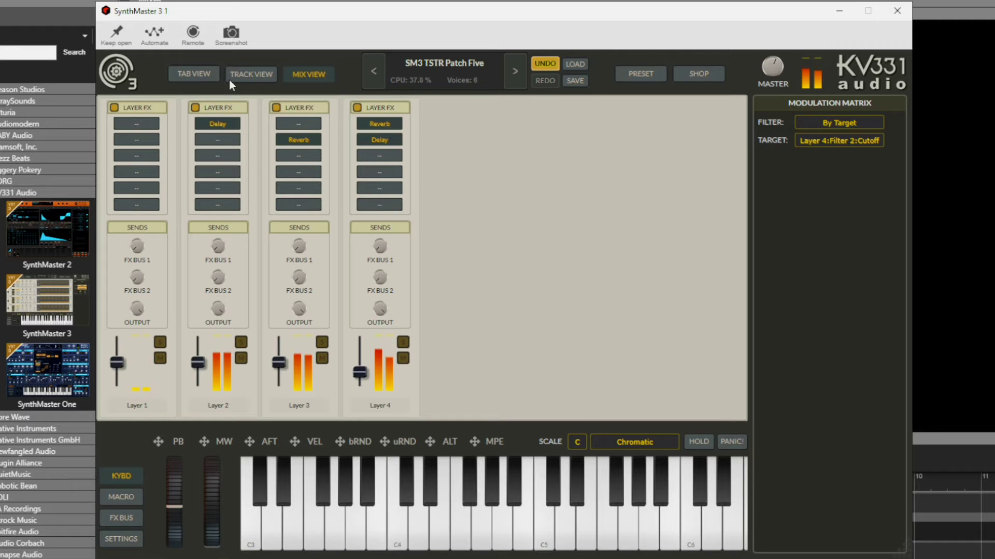
# Return to the tab view and save the changes to the existing SM3 TSTR Patch Five preset.
pyautogui.click(199, 73)
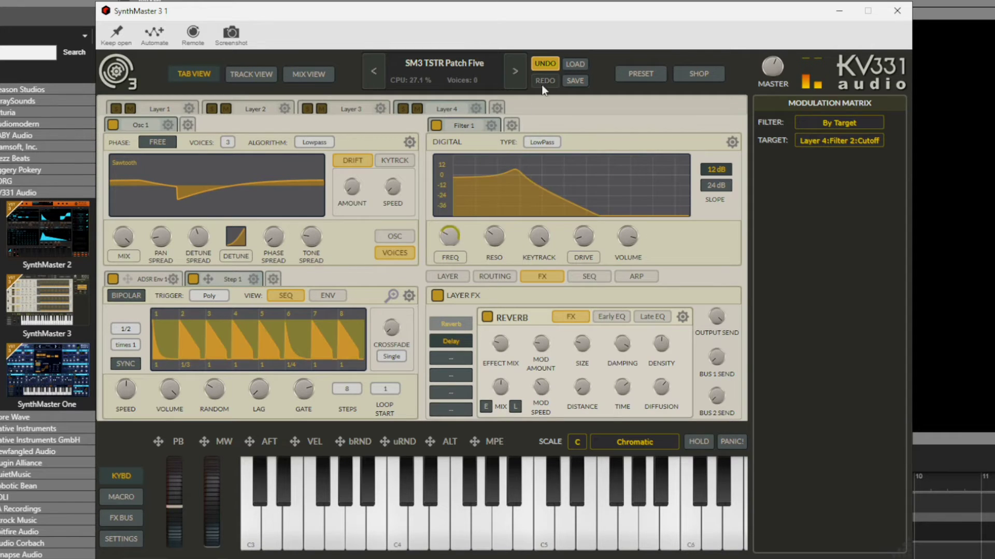
pyautogui.click(577, 79)
pyautogui.click(609, 95)
# Load the preset SM3 TSTR Patch Three and look over its layers in the tab and mix views.
pyautogui.click(575, 62)
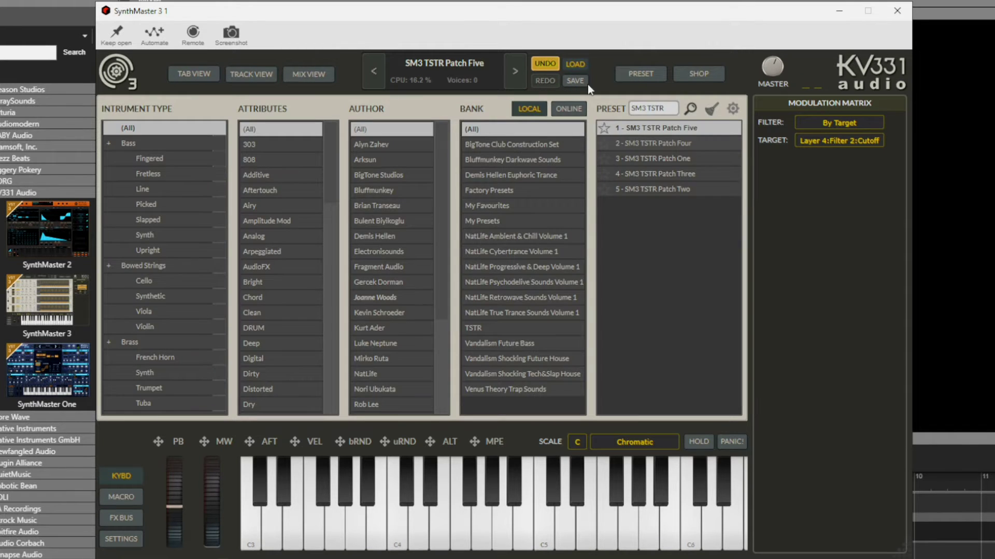
pyautogui.click(679, 174)
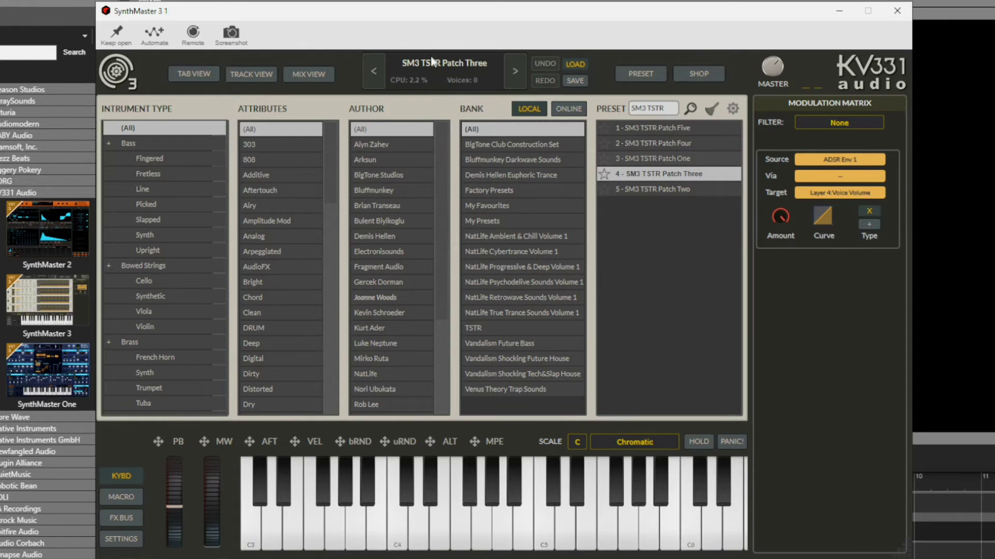
pyautogui.click(203, 74)
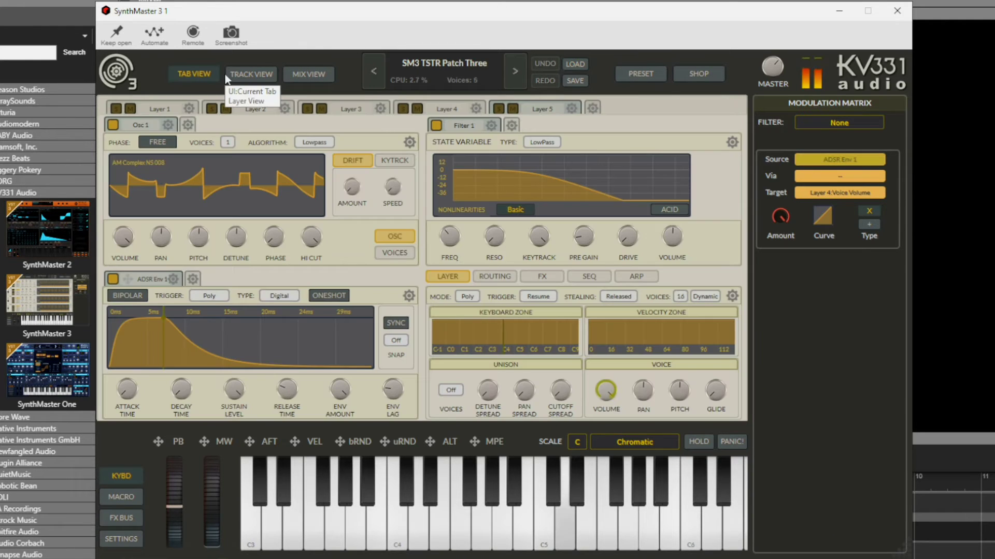
pyautogui.click(297, 75)
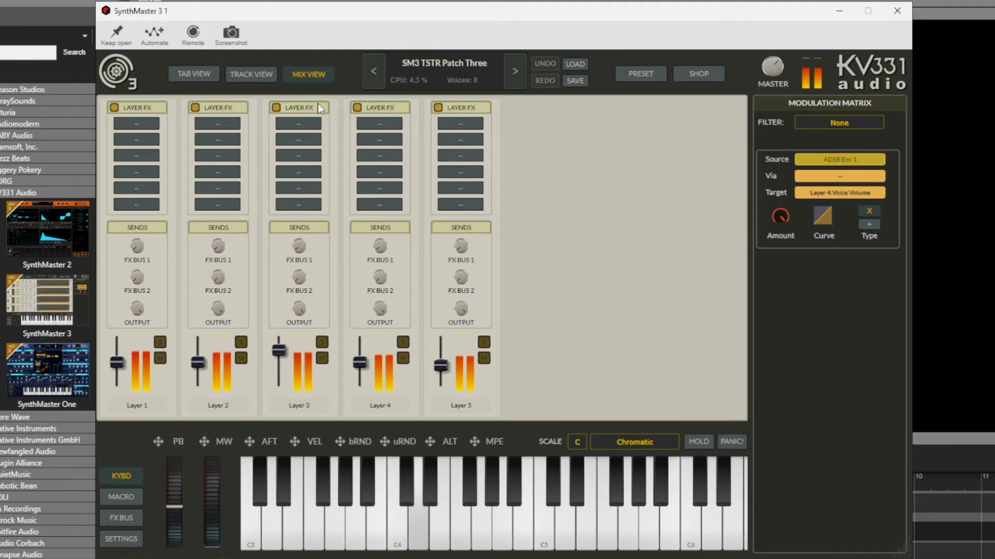
pyautogui.click(187, 71)
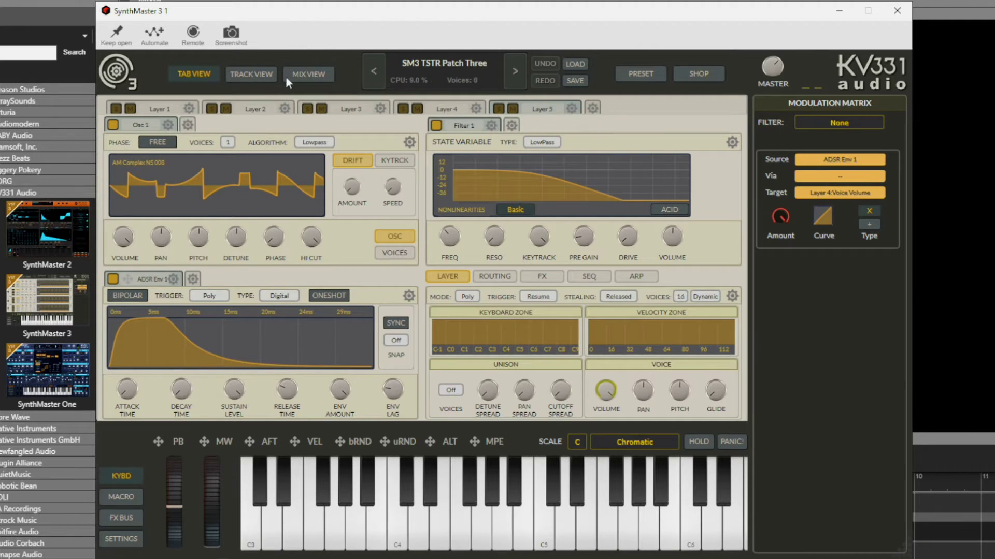
pyautogui.click(309, 74)
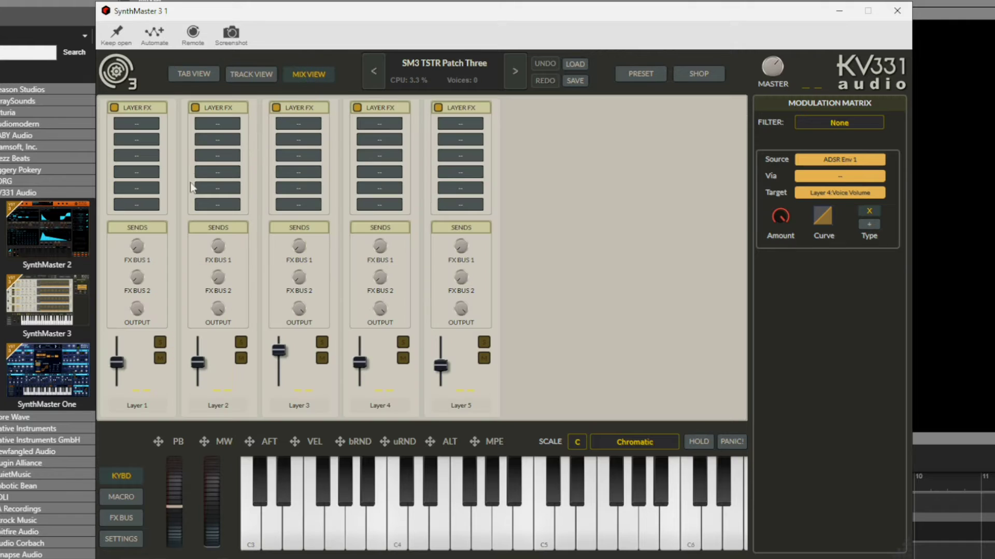
# Lower Layer 2's volume in the track view, then return to the tab view.
pyautogui.click(241, 76)
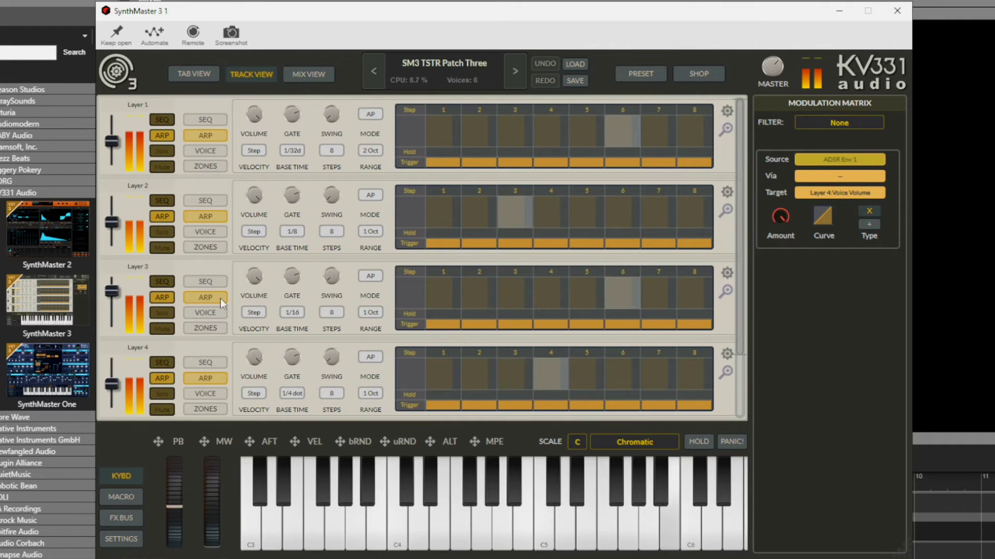
pyautogui.scroll(-1, 742, 375)
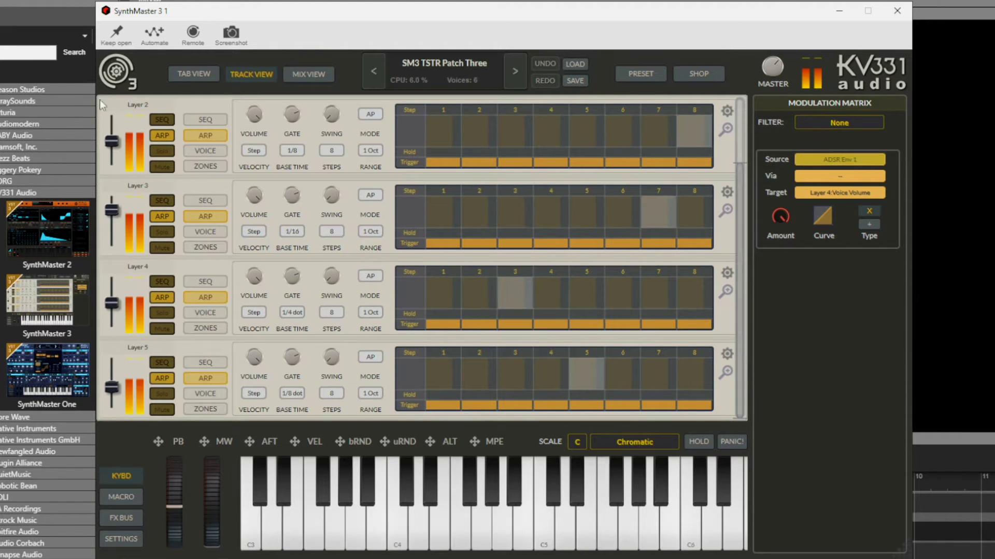
pyautogui.moveTo(113, 144); pyautogui.dragTo(114, 168)
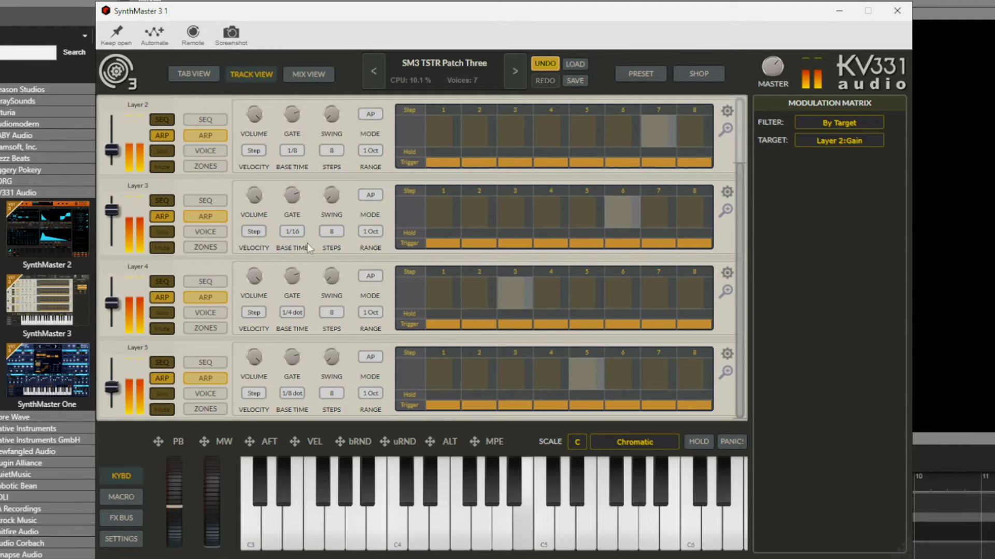
pyautogui.click(206, 73)
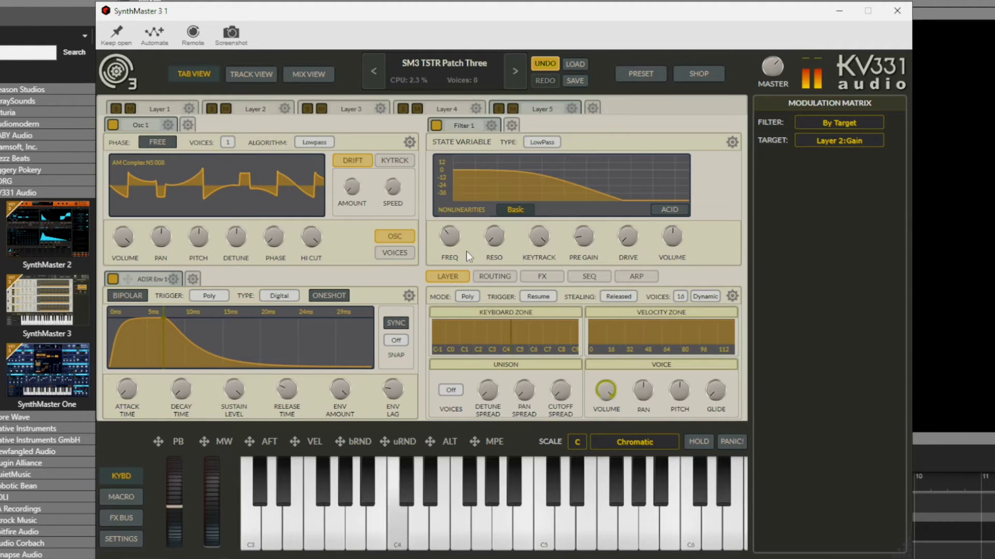
# Show Layer 5's effects and the FX buses, and insert a Reverb in the first slot of FX Bus 1.
pyautogui.click(548, 276)
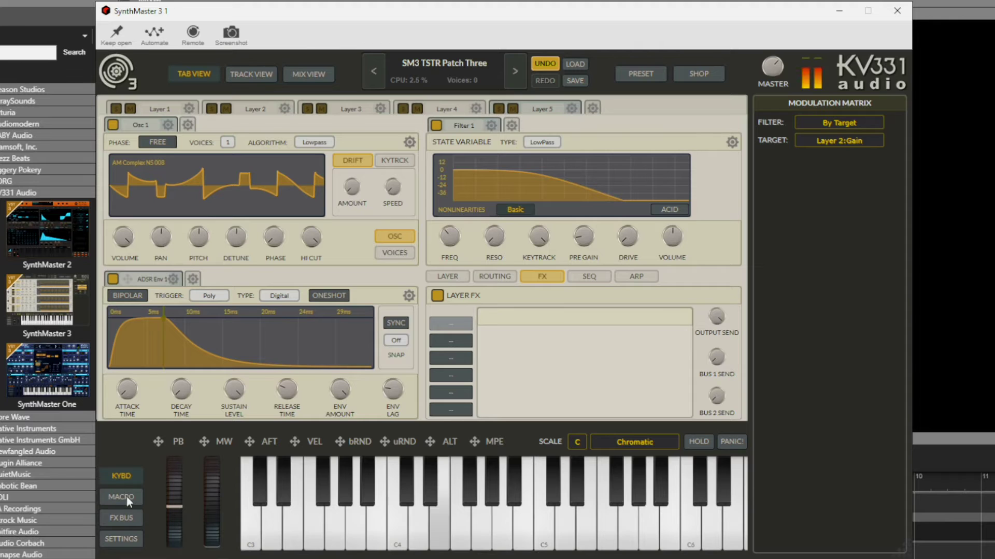
pyautogui.click(124, 518)
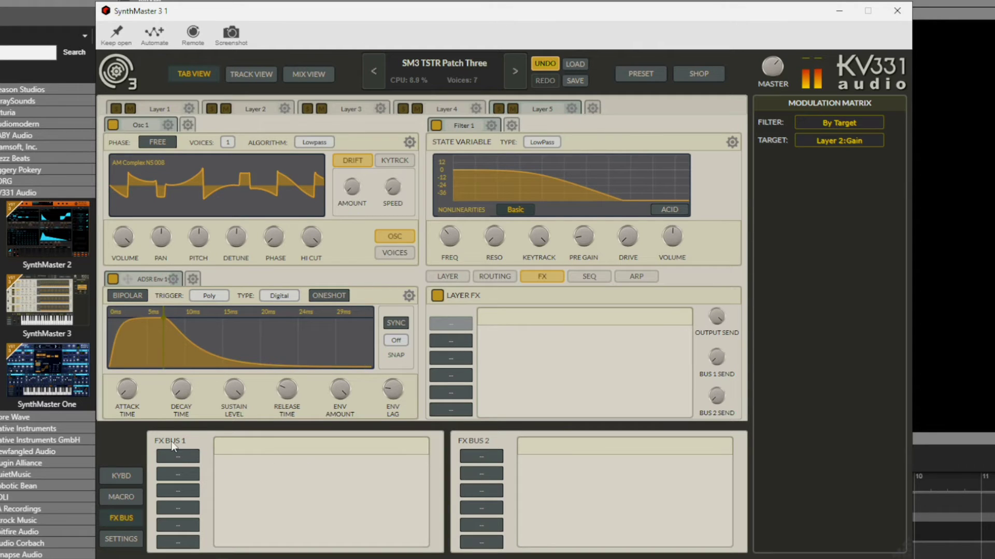
pyautogui.click(176, 455)
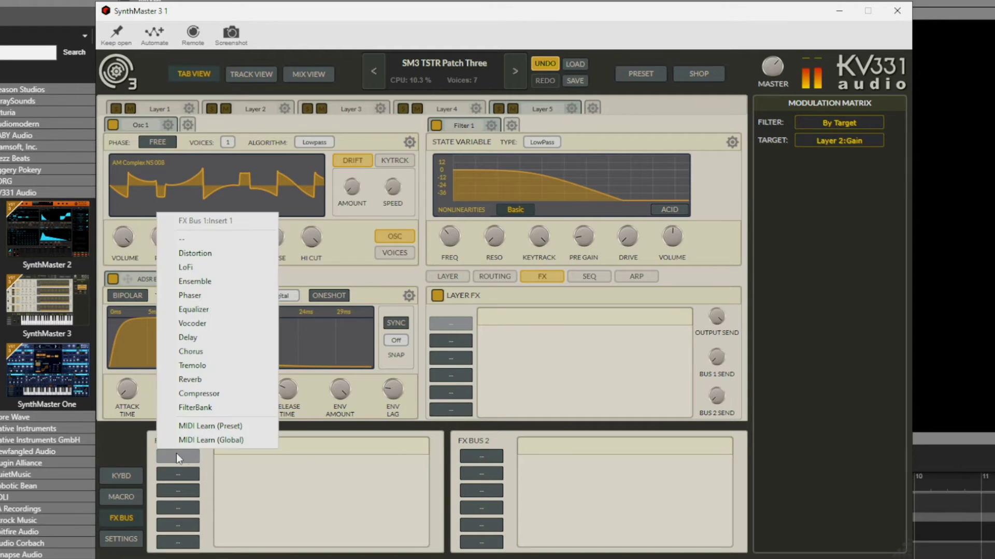
pyautogui.click(193, 389)
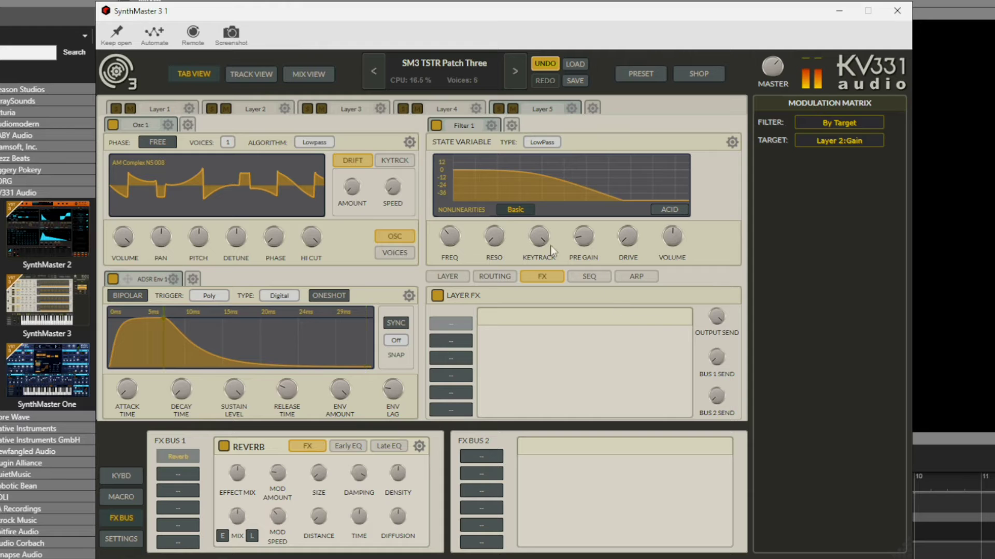
# Raise the FX Bus 1 sends of Layers 1, 2, 4 and 5 in the mix view.
pyautogui.click(311, 75)
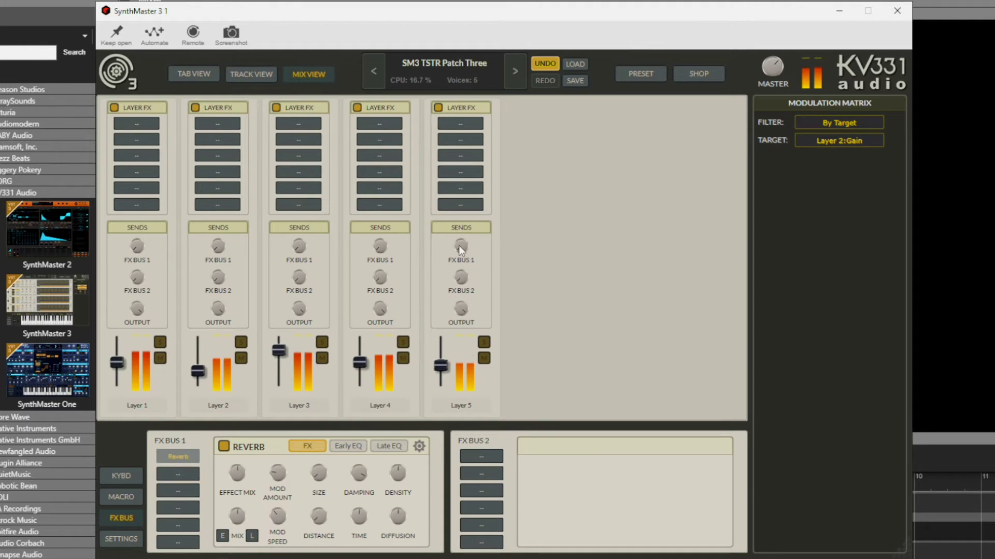
pyautogui.moveTo(459, 246); pyautogui.dragTo(456, 214)
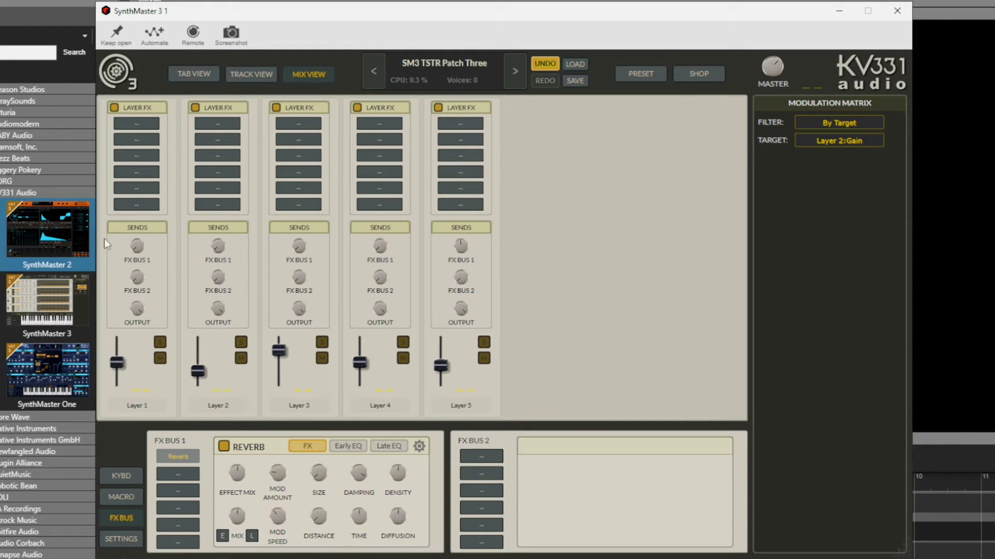
pyautogui.moveTo(135, 240)
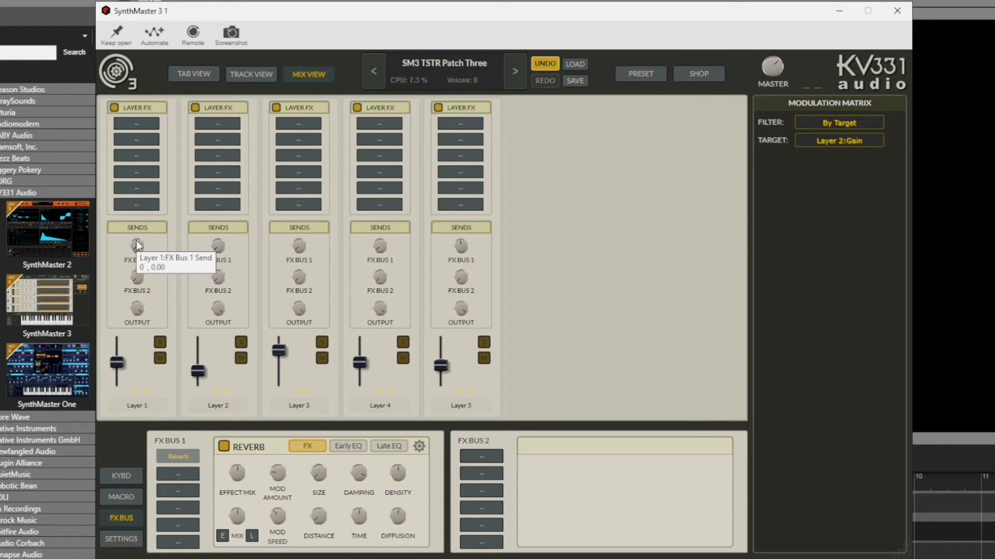
pyautogui.moveTo(136, 242); pyautogui.dragTo(136, 221)
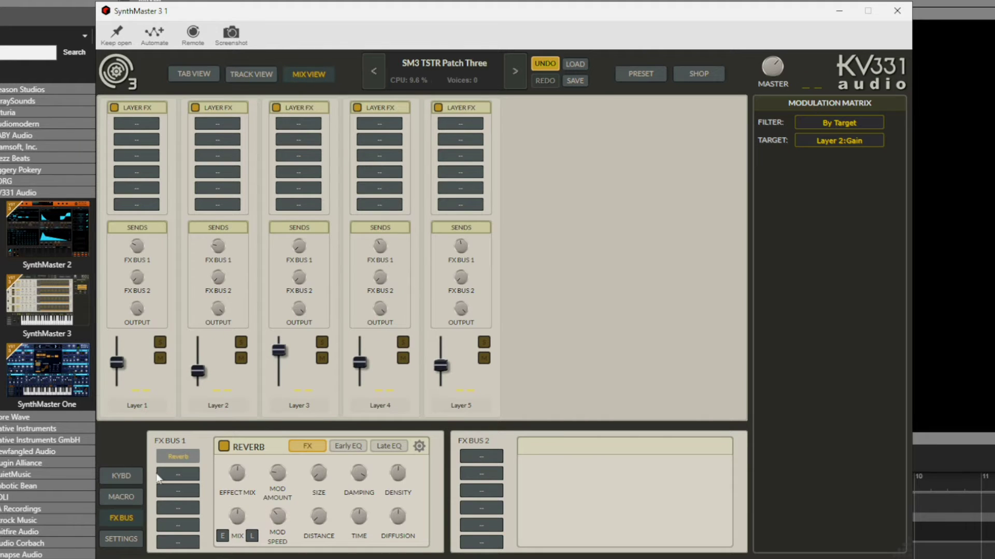
# Insert a Delay in the first slot of FX Bus 2, then look over the layers' arpeggiators in the track view.
pyautogui.click(480, 456)
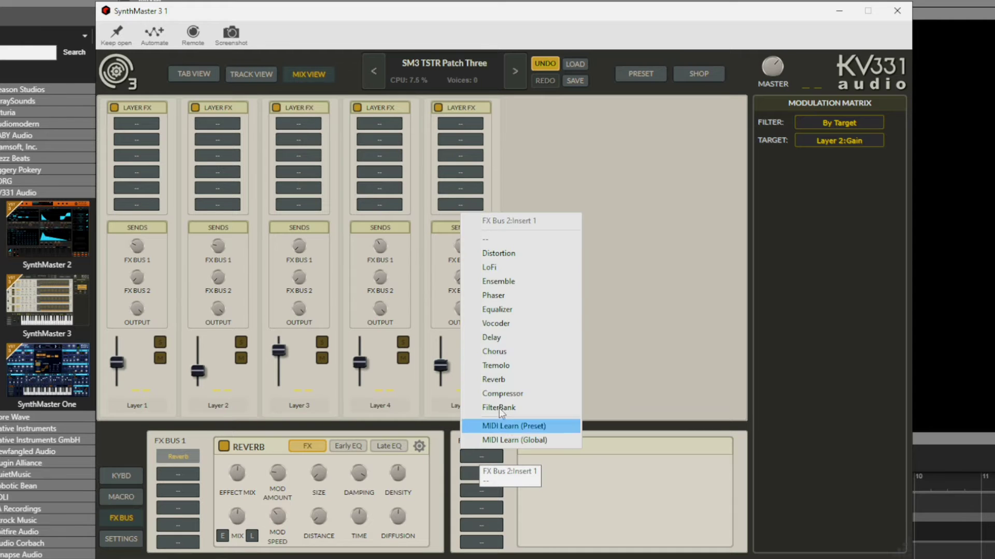
pyautogui.click(492, 338)
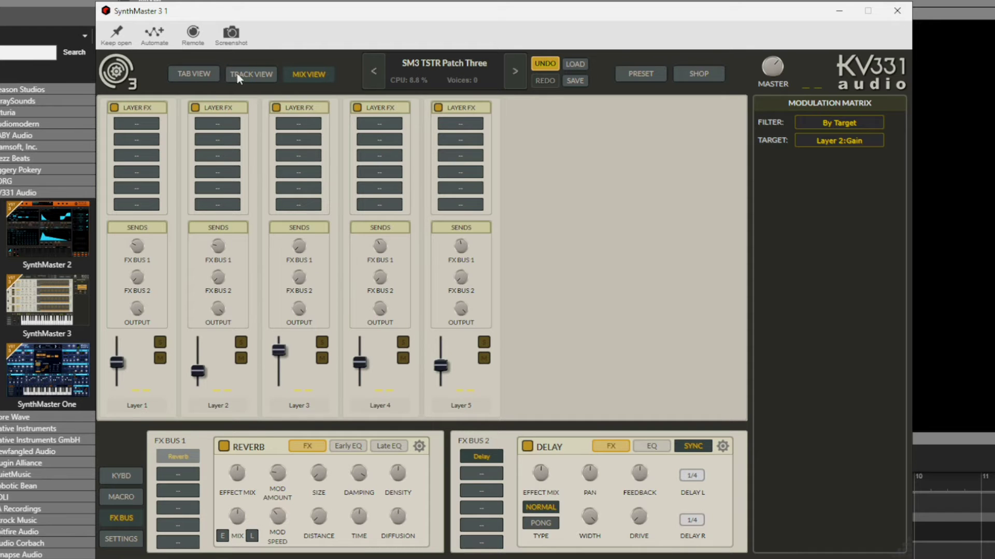
pyautogui.click(254, 73)
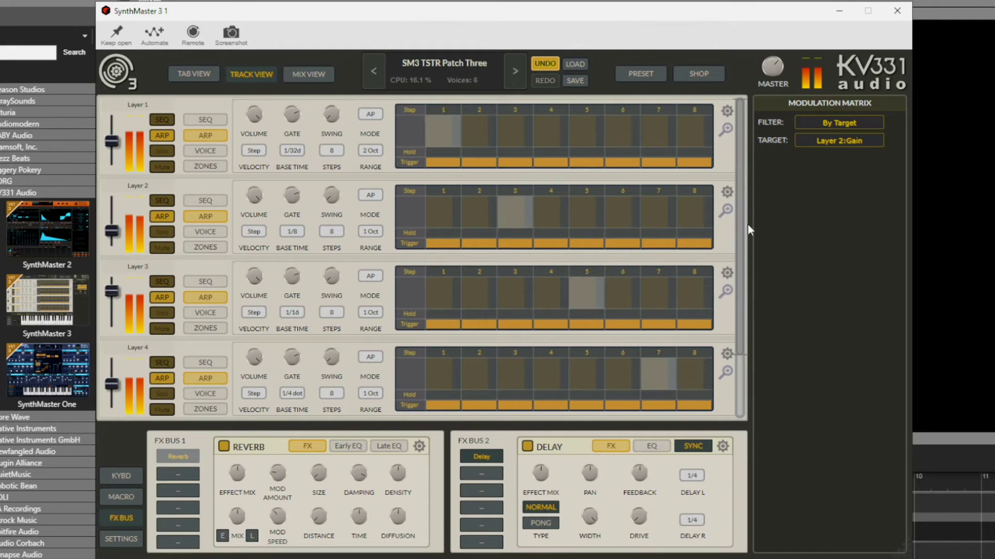
pyautogui.scroll(2, 747, 205)
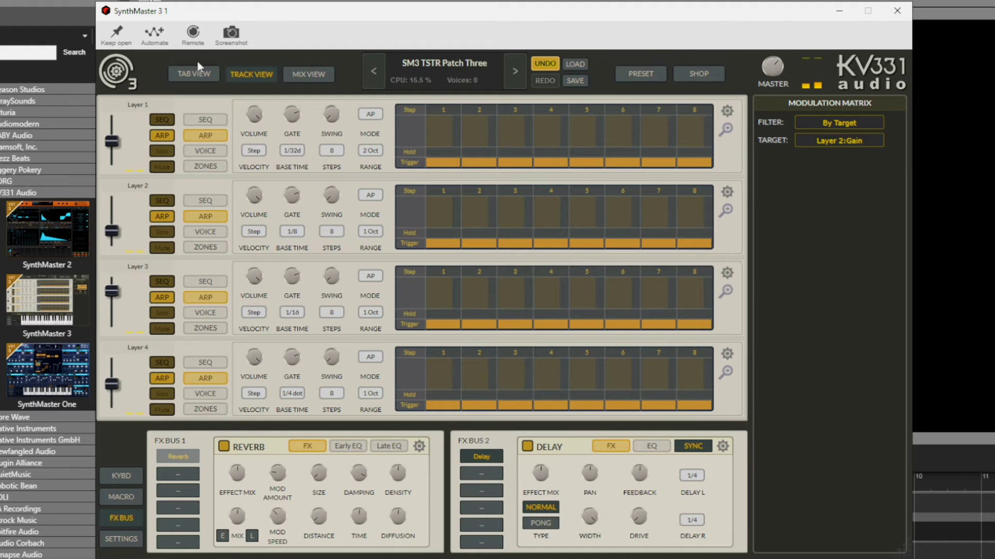
# Solo Layer 1 in the mix view with its FX Bus 2 send raised and the delay type set to Pong.
pyautogui.click(305, 75)
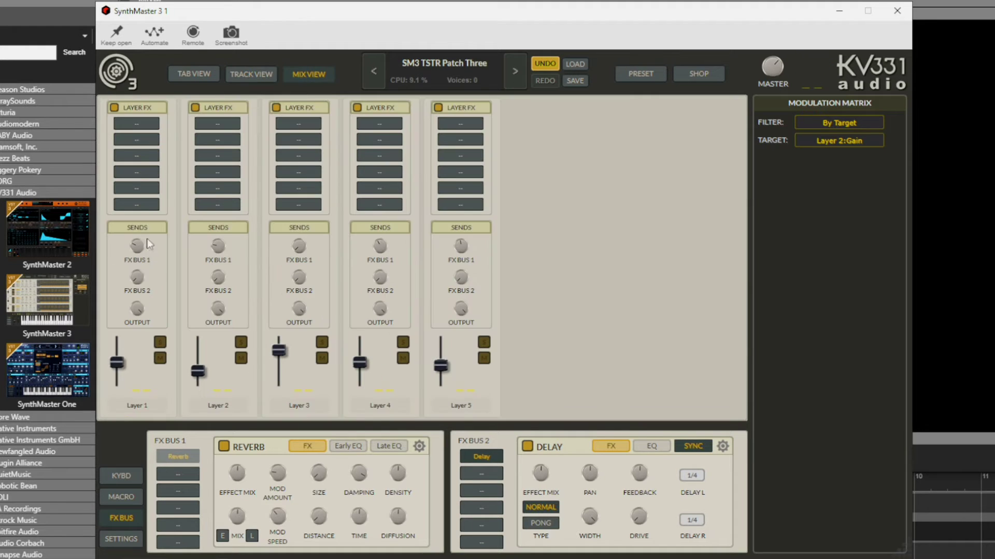
pyautogui.click(160, 343)
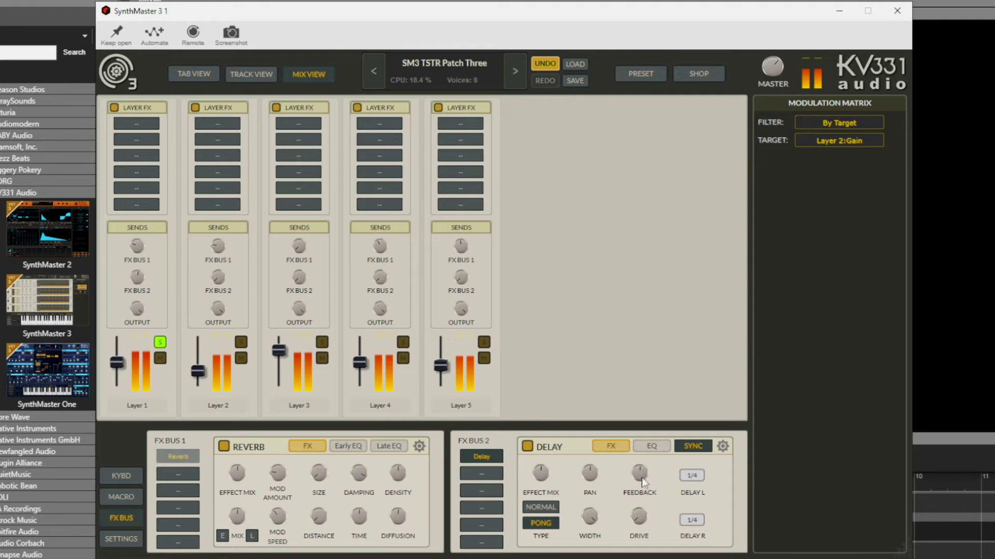
# Set the FX Bus 2 delay times to 1/2 dot left and 1/8 tri right, then turn off Layer 1's solo.
pyautogui.click(692, 476)
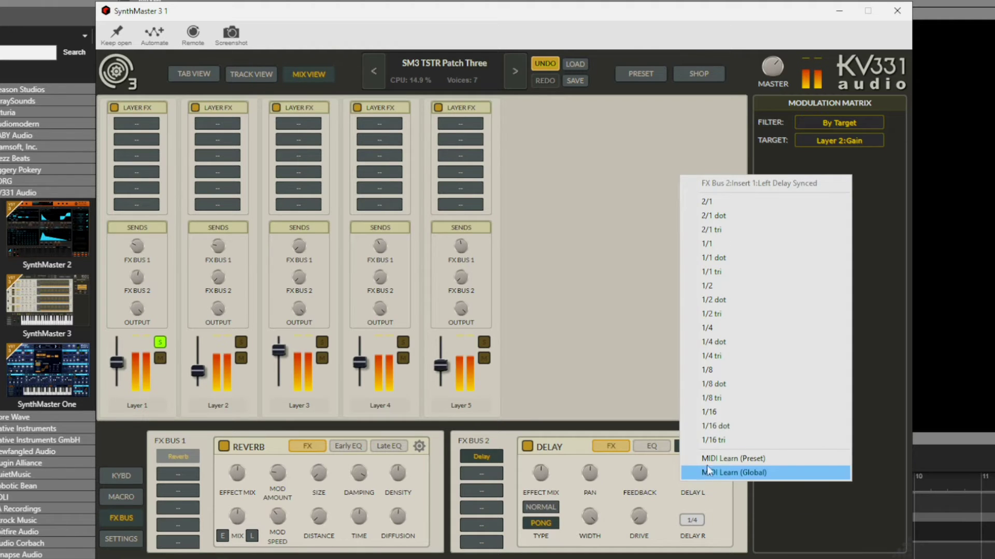
pyautogui.click(720, 299)
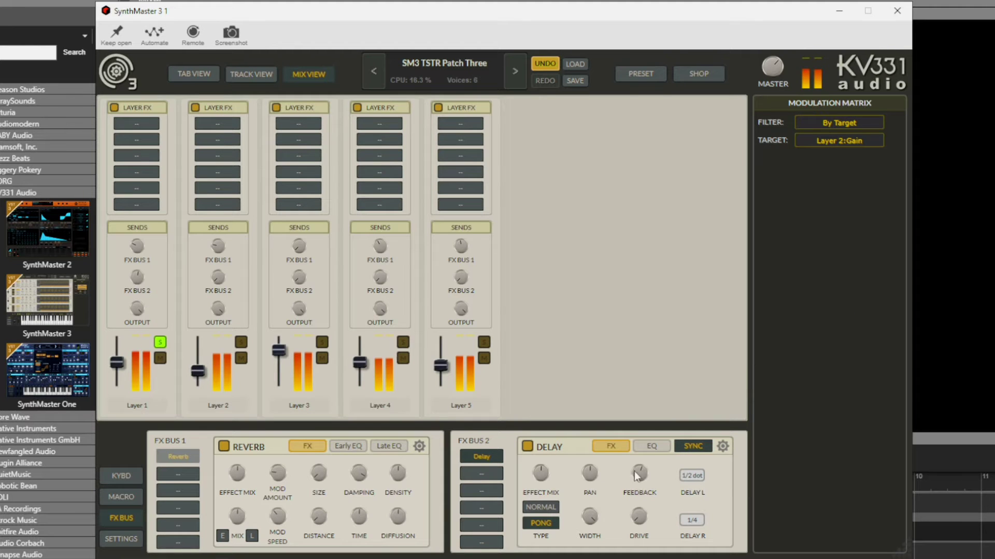
pyautogui.click(692, 520)
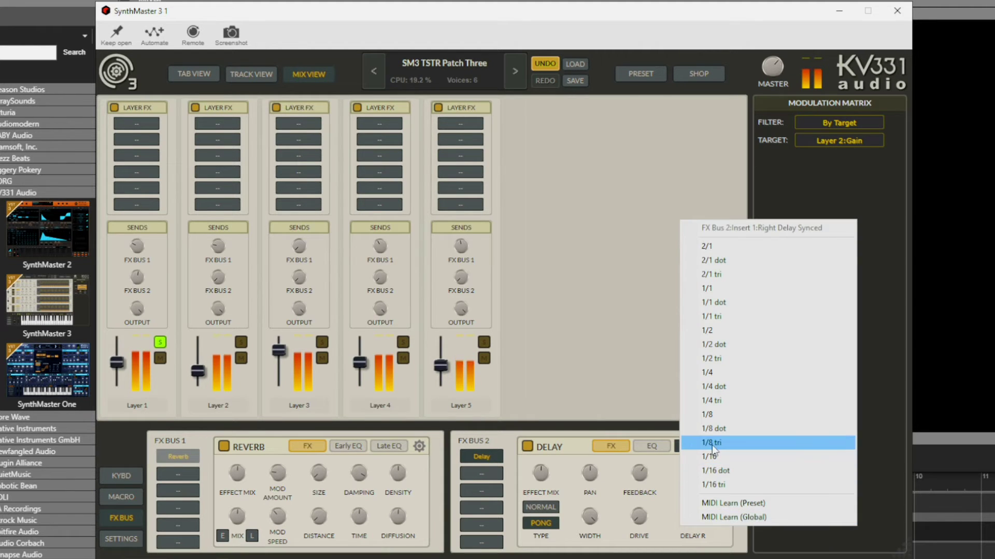
pyautogui.click(689, 441)
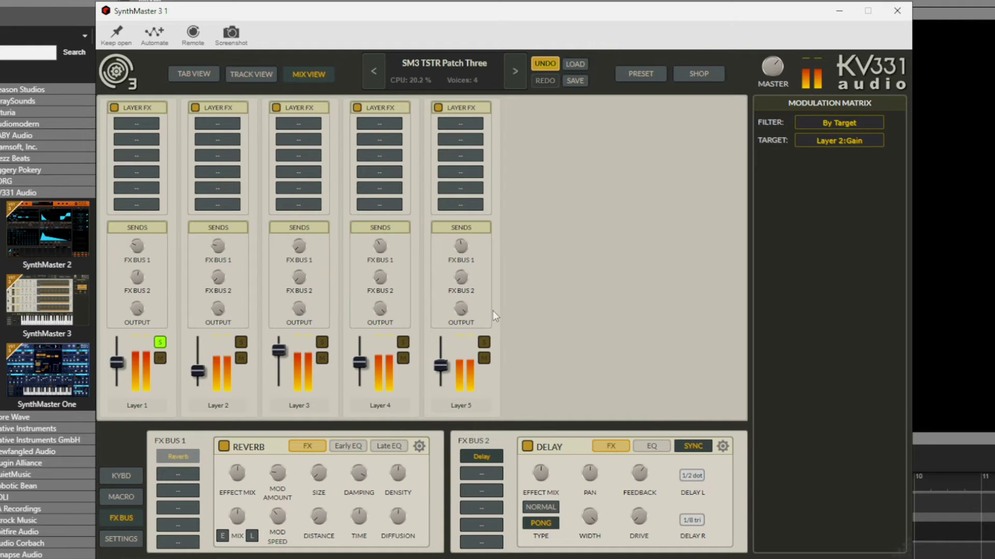
pyautogui.click(162, 341)
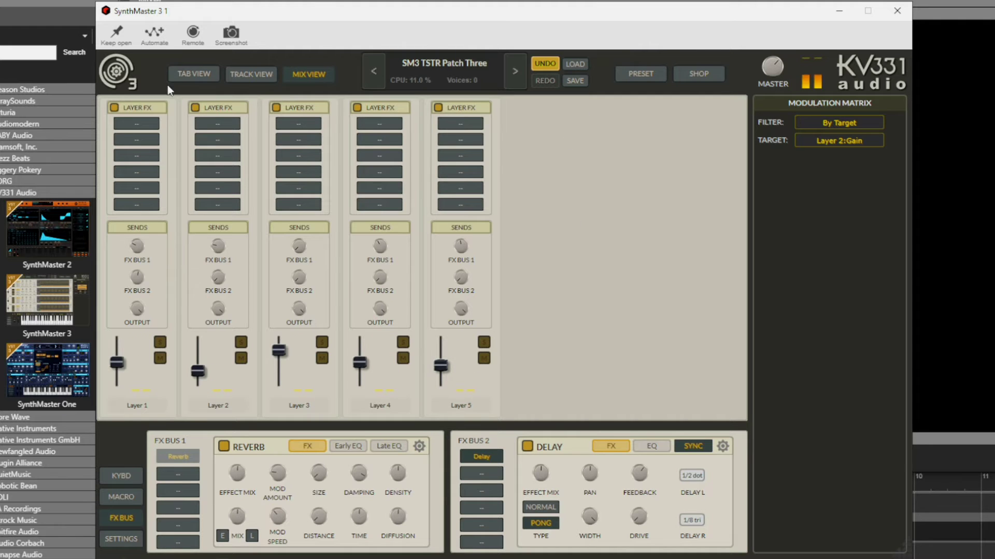
# Return to the tab view and add two more oscillators to Layer 5.
pyautogui.click(193, 75)
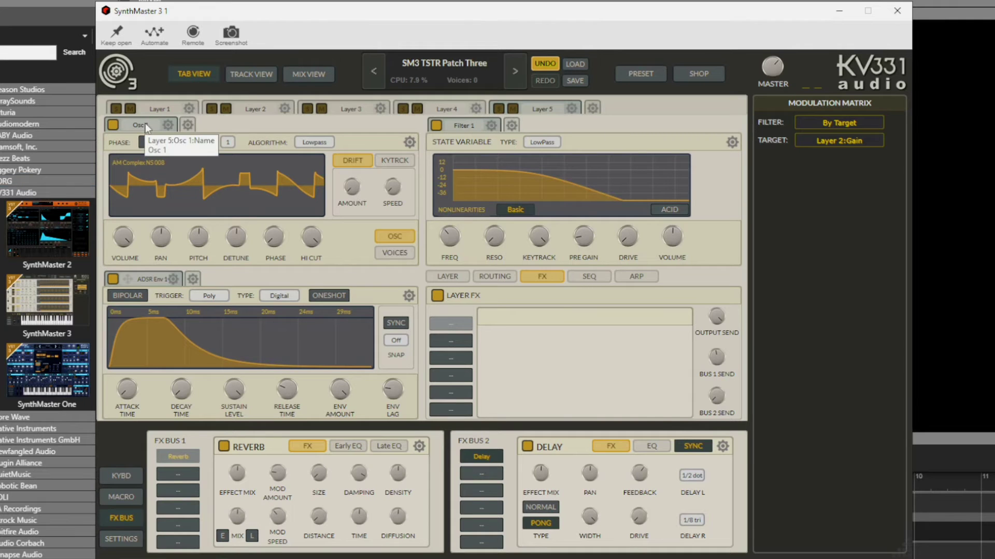
pyautogui.click(191, 124)
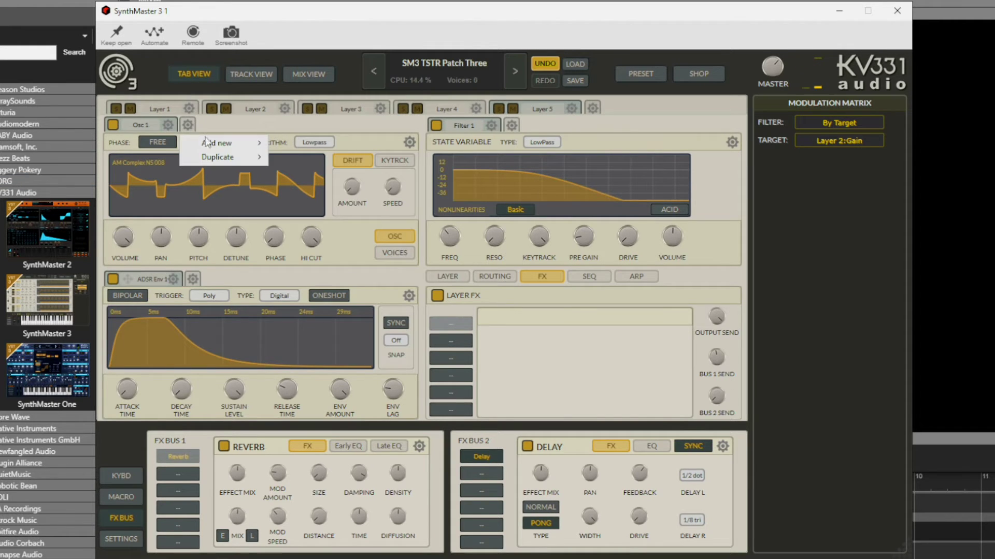
pyautogui.moveTo(224, 141)
pyautogui.click(294, 139)
pyautogui.click(263, 126)
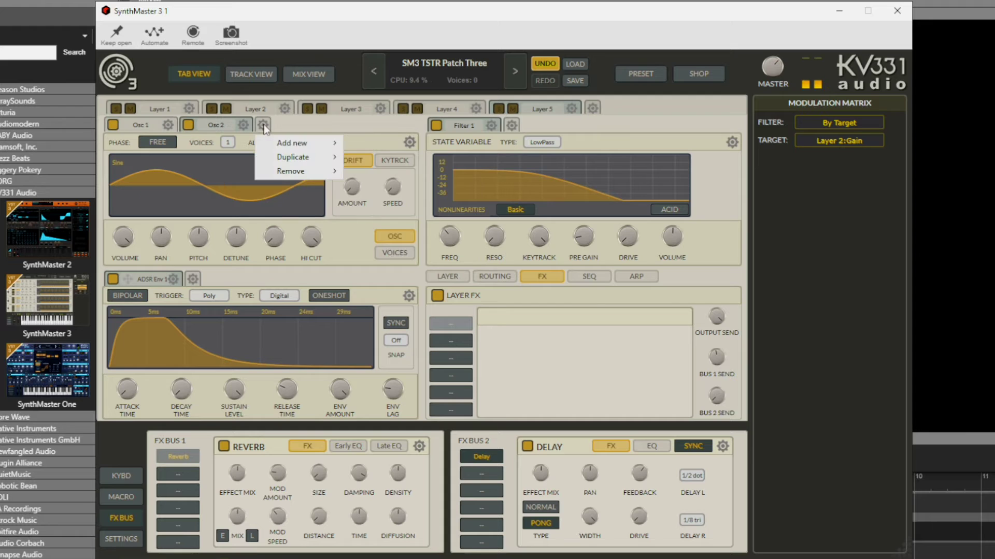
pyautogui.moveTo(292, 145)
pyautogui.click(382, 157)
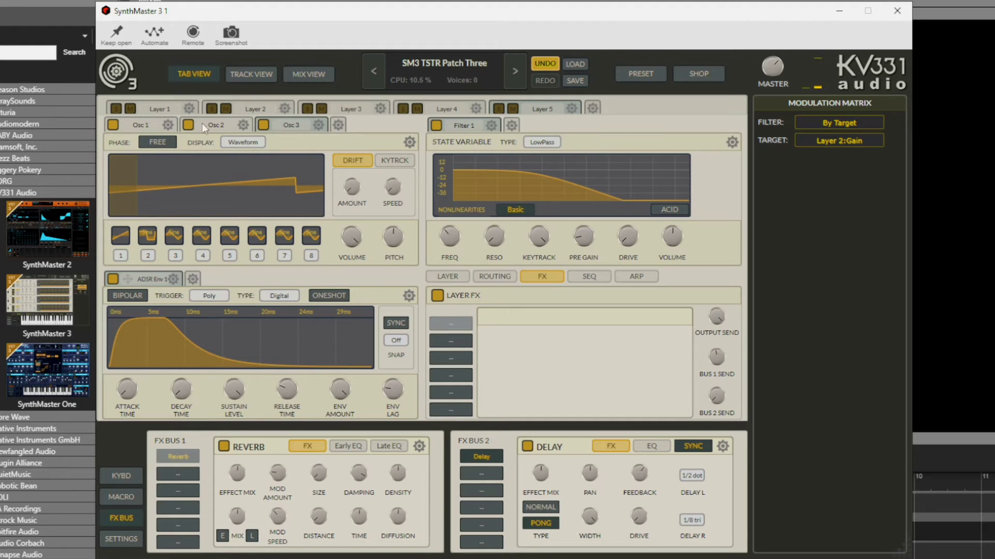
# Remove Osc 3 and Osc 2 from Layer 5.
pyautogui.click(333, 126)
pyautogui.moveTo(359, 174)
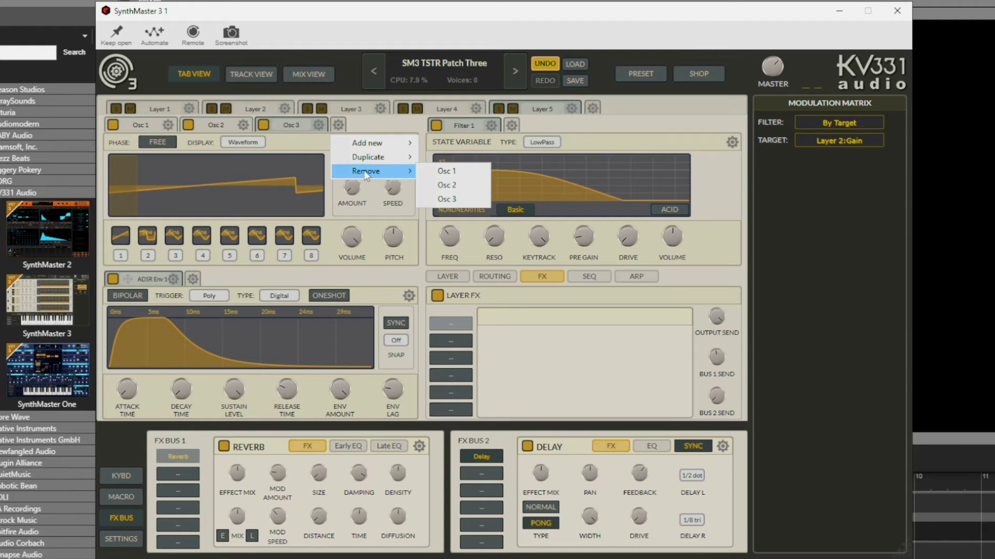
pyautogui.click(448, 198)
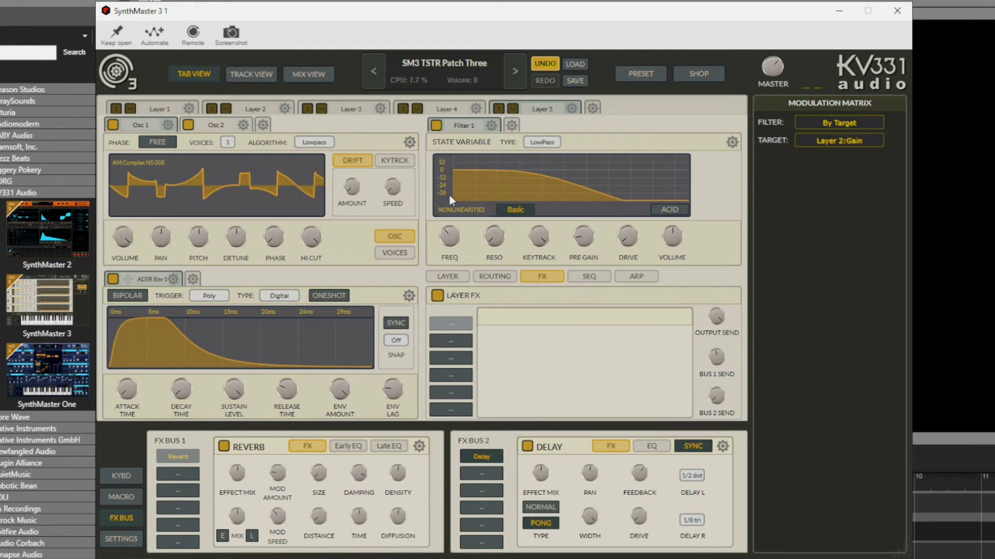
pyautogui.click(267, 127)
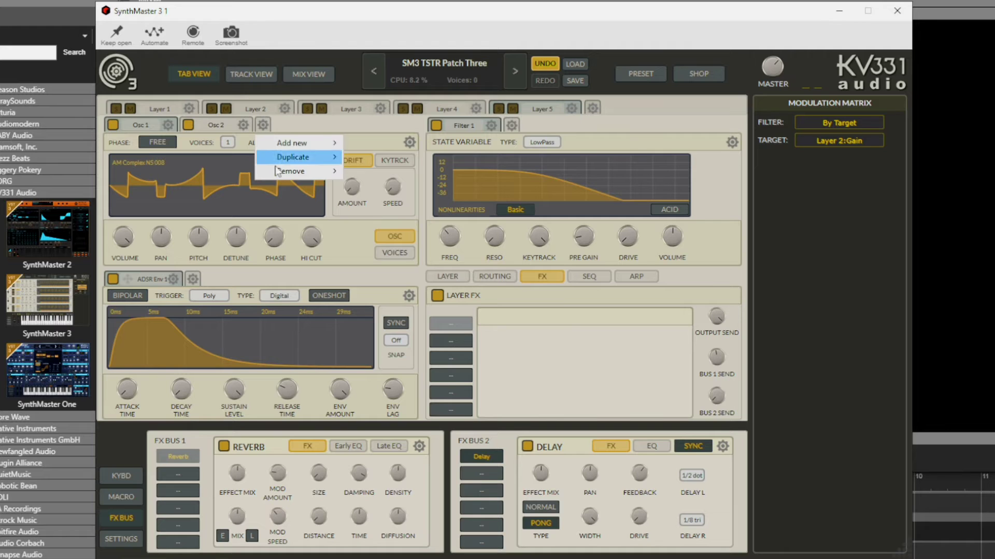
pyautogui.moveTo(289, 170)
pyautogui.click(374, 185)
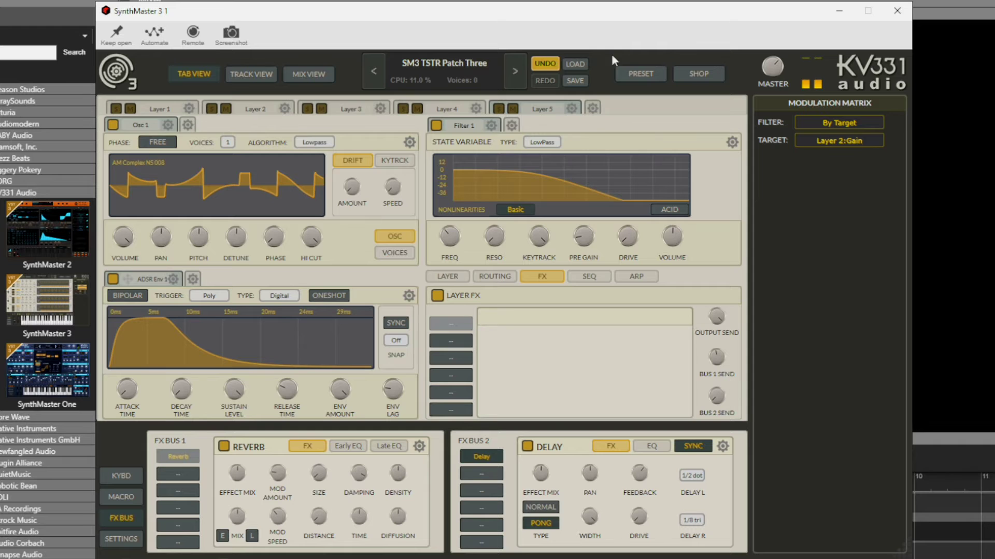
# Load the preset SM3 TSTR Patch Four and look over its layers in the tab, track and mix views.
pyautogui.click(575, 64)
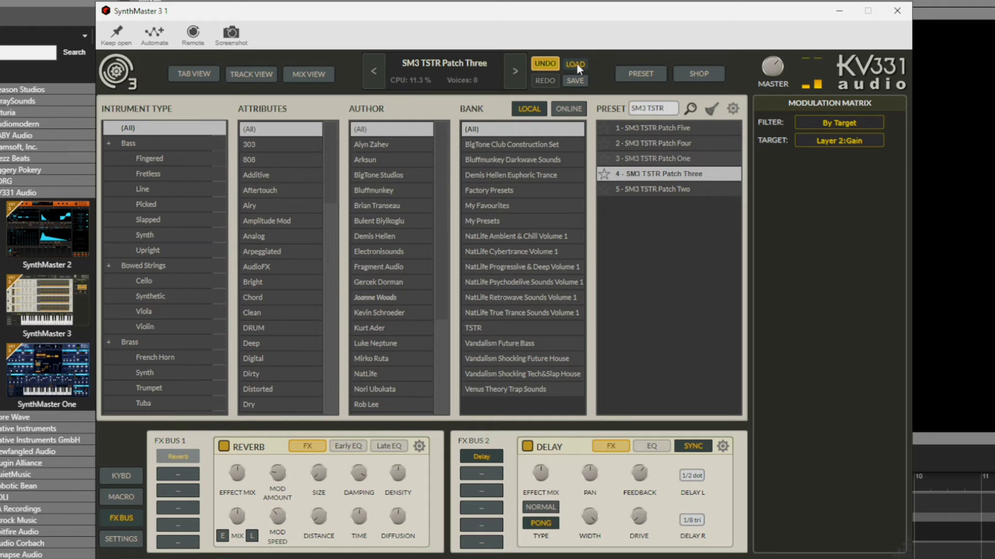
pyautogui.click(669, 141)
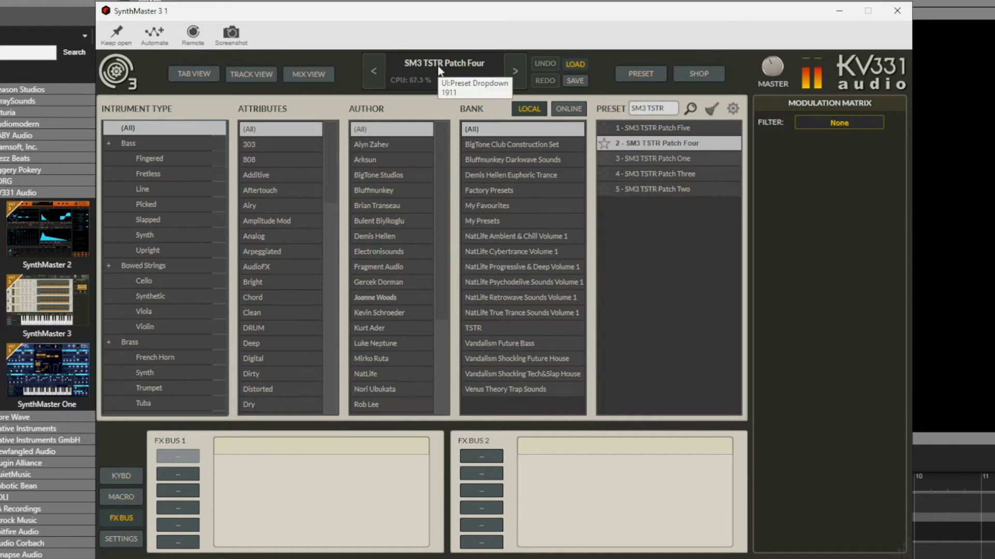
pyautogui.click(203, 76)
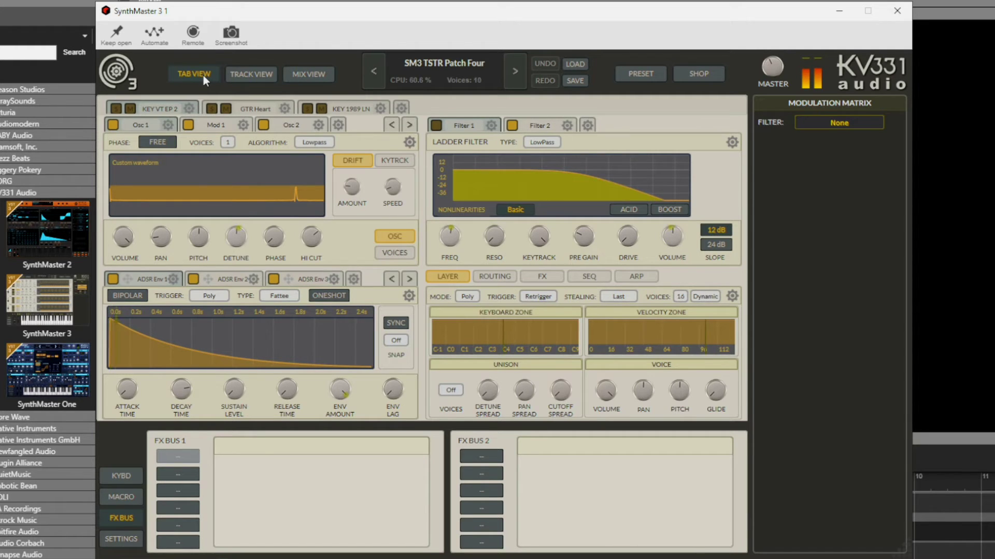
pyautogui.click(264, 74)
pyautogui.click(312, 71)
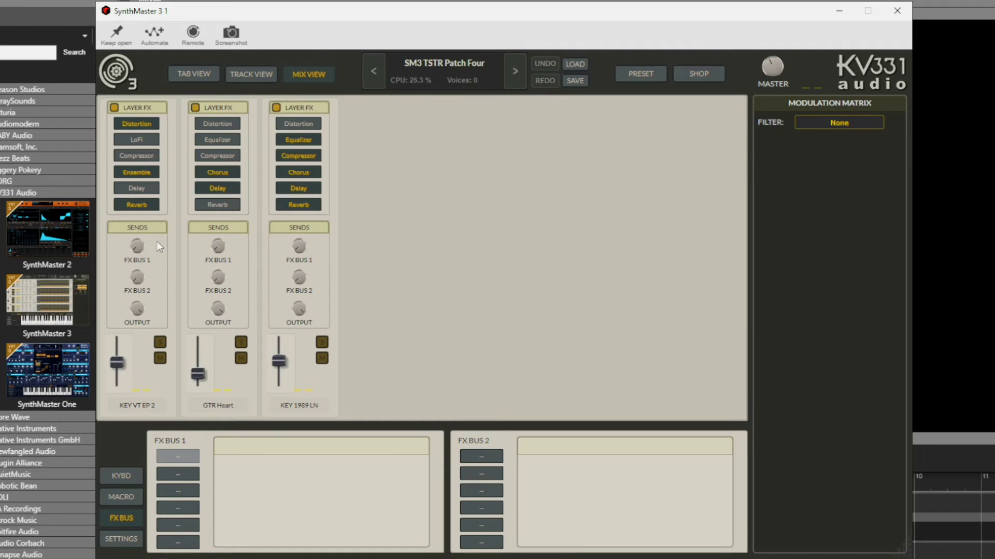
# Audition the KEY VT EP 2, GTR Heart and KEY 1989 LN layers in solo one by one, then raise KEY VT EP 2's volume.
pyautogui.click(161, 343)
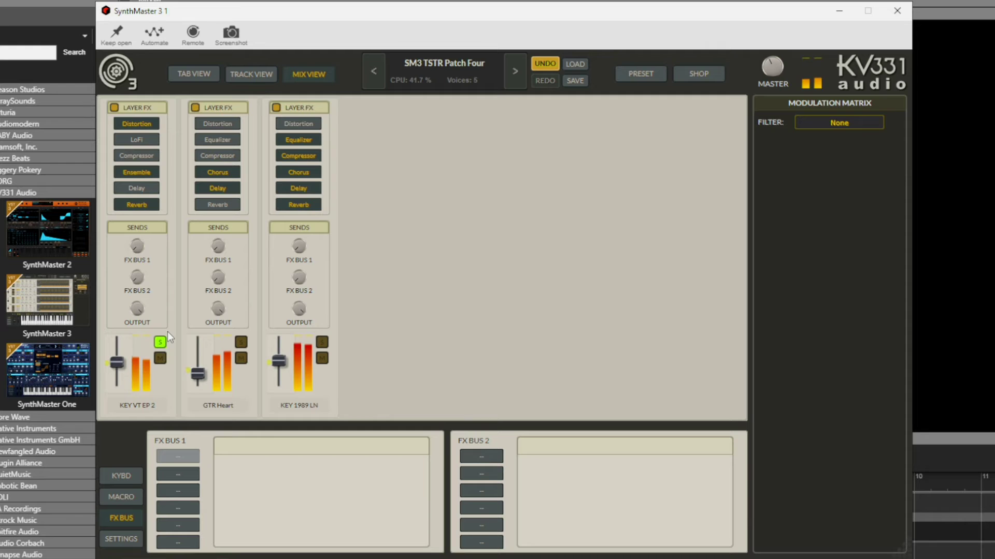
pyautogui.click(160, 342)
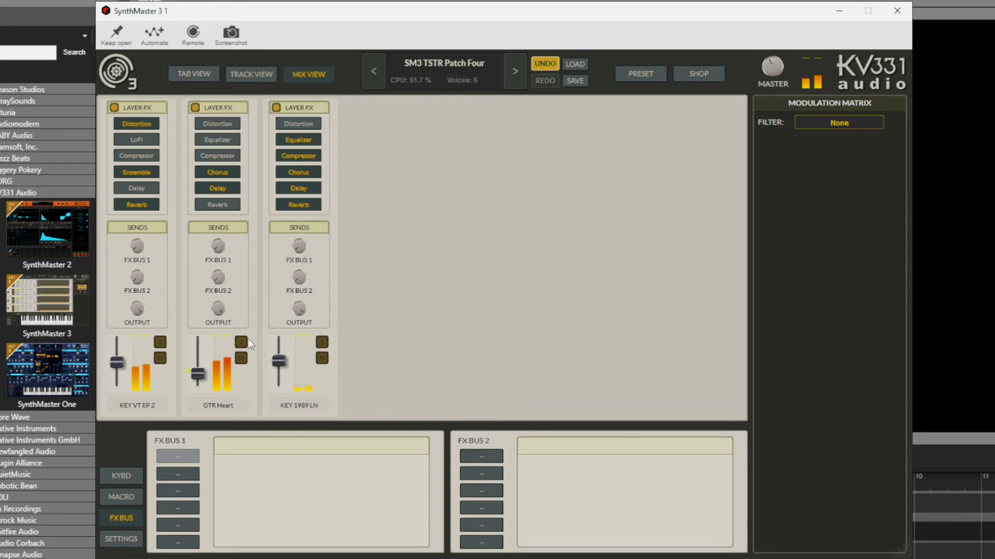
pyautogui.click(241, 342)
pyautogui.click(241, 342)
pyautogui.click(322, 343)
pyautogui.click(322, 342)
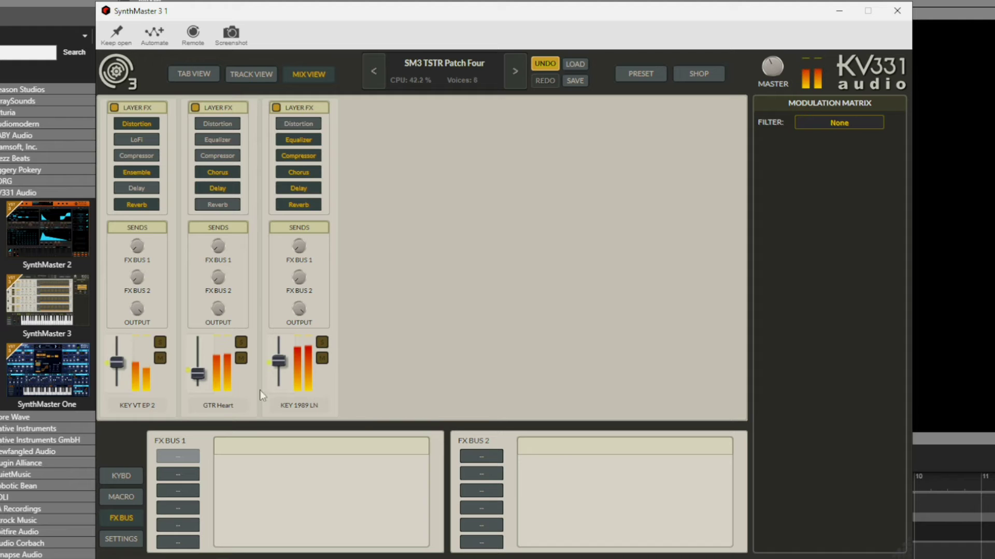
pyautogui.moveTo(118, 364); pyautogui.dragTo(118, 350)
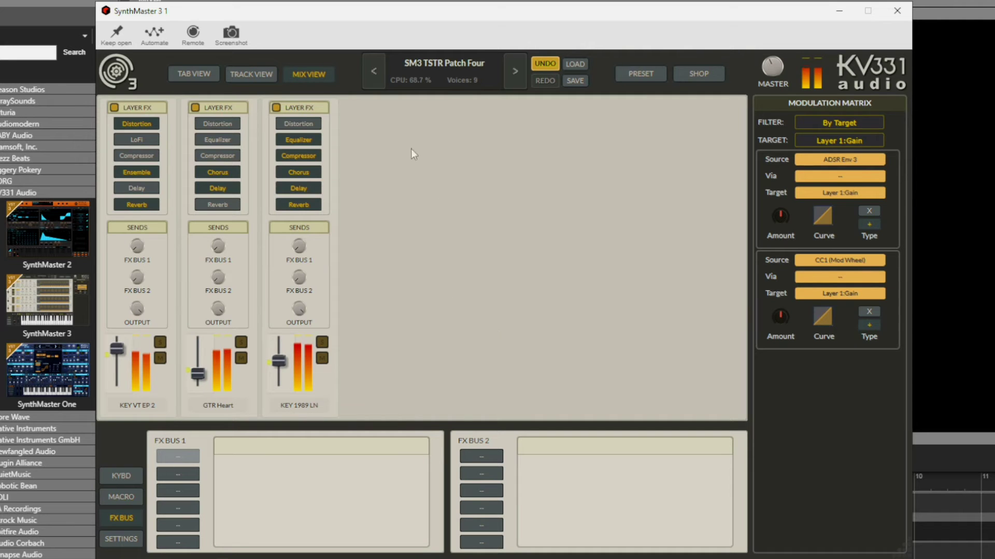
# In the track view, turn on GTR Heart's arpeggiator, raise the layer's volume and shorten its gate.
pyautogui.click(257, 76)
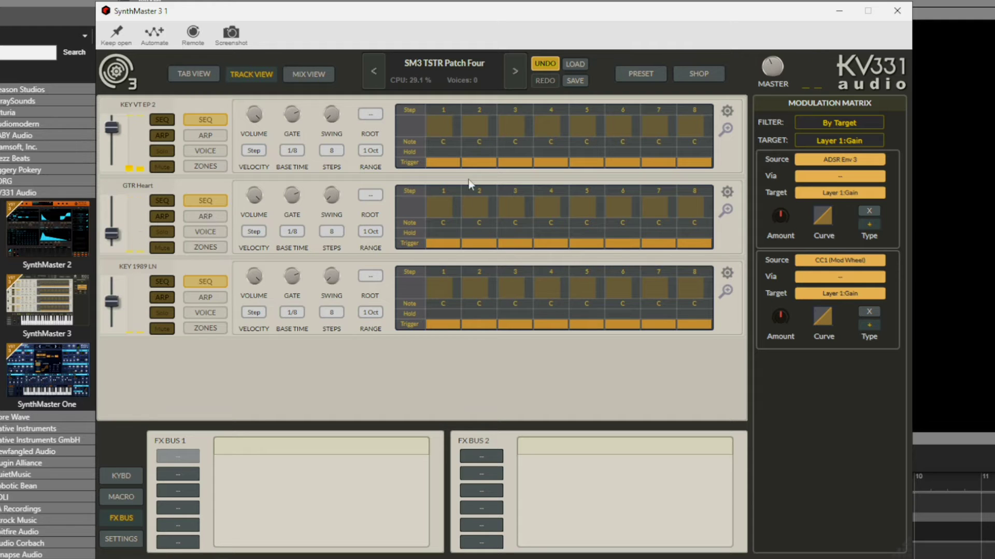
pyautogui.click(190, 72)
pyautogui.click(633, 277)
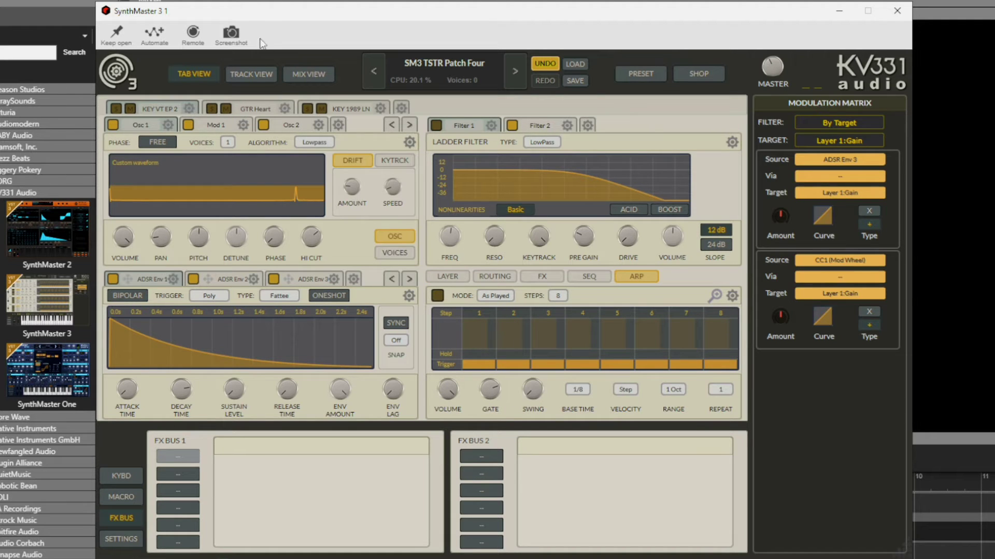
pyautogui.click(251, 76)
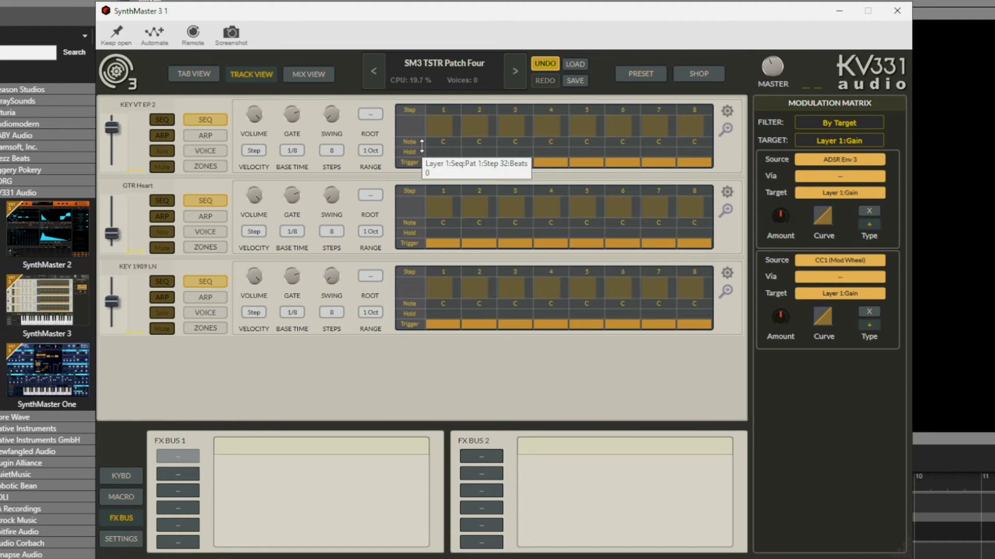
pyautogui.click(204, 216)
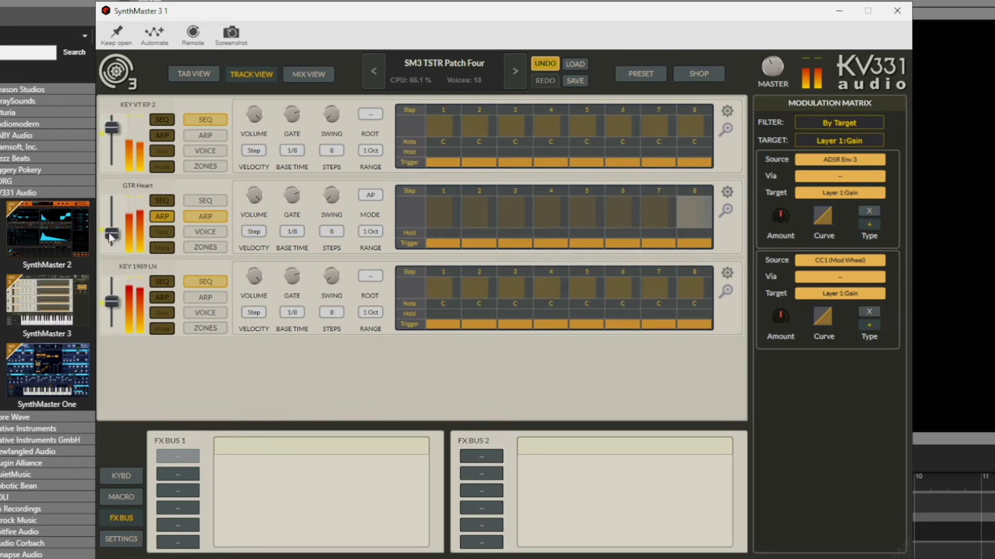
pyautogui.moveTo(109, 234); pyautogui.dragTo(108, 225)
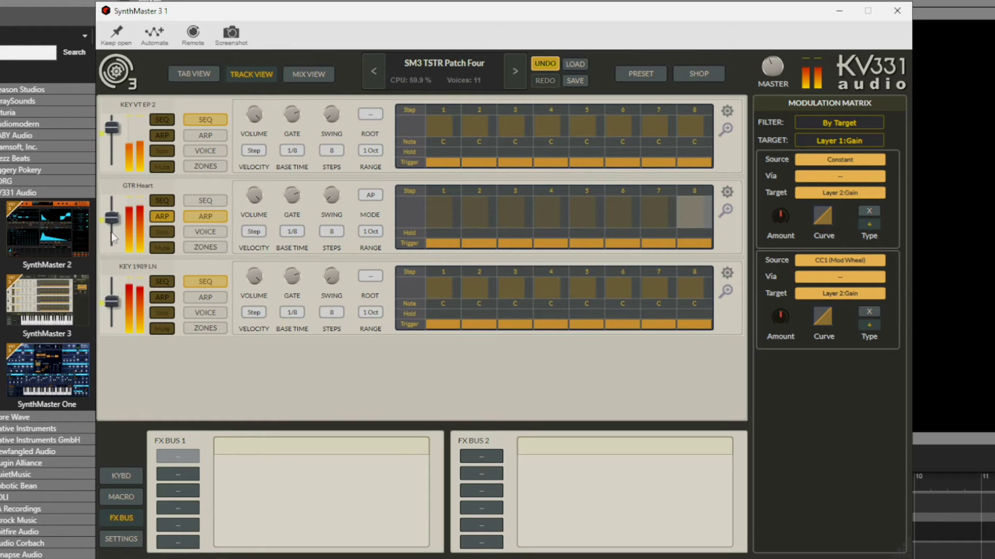
pyautogui.click(291, 230)
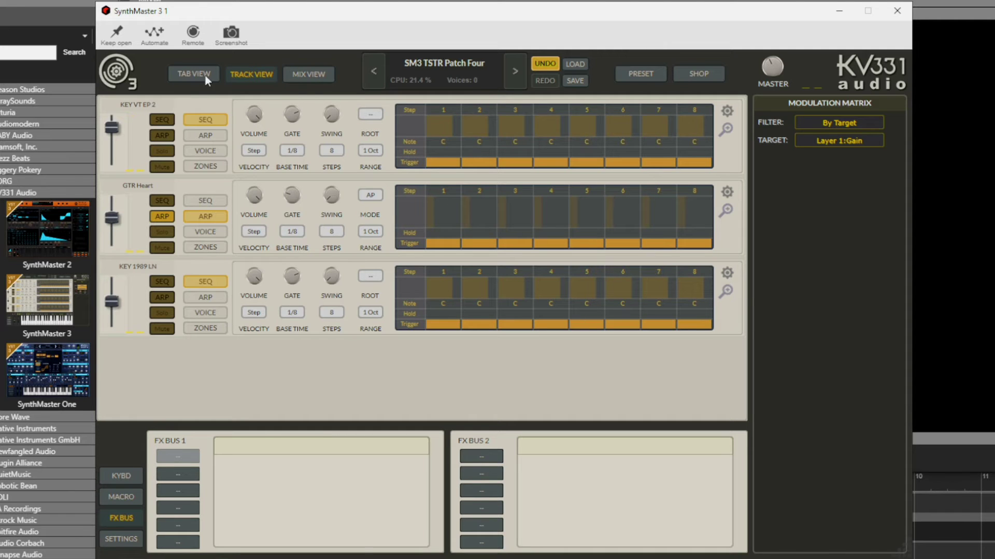
# Initialise a new preset, add Layers 2, 3 and 4 to it, and return to Layer 1.
pyautogui.click(449, 67)
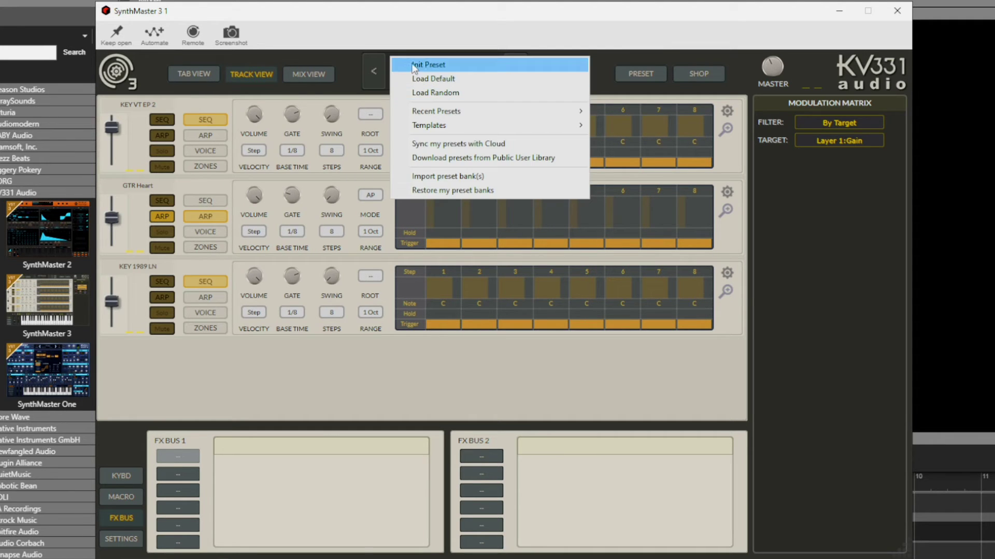
pyautogui.click(435, 65)
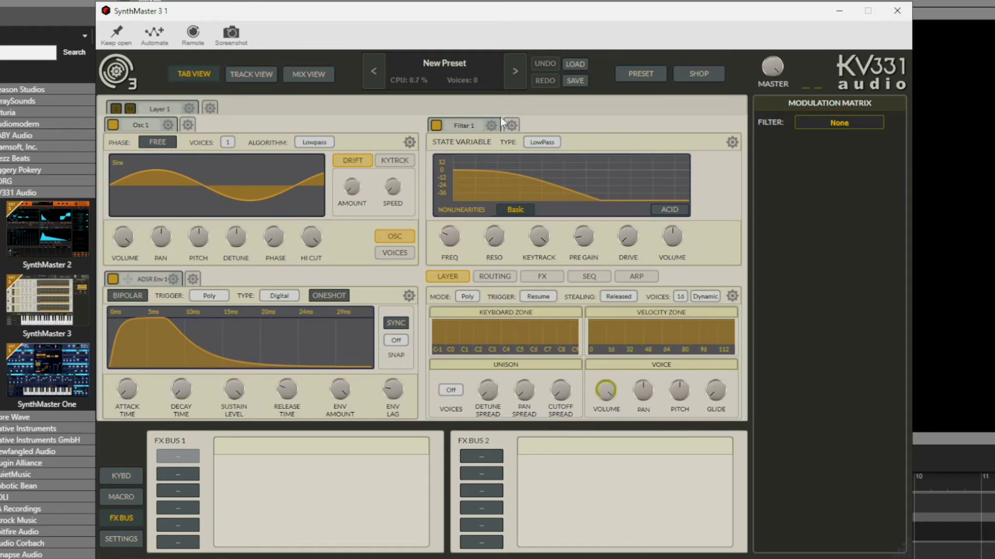
pyautogui.click(210, 107)
pyautogui.click(267, 125)
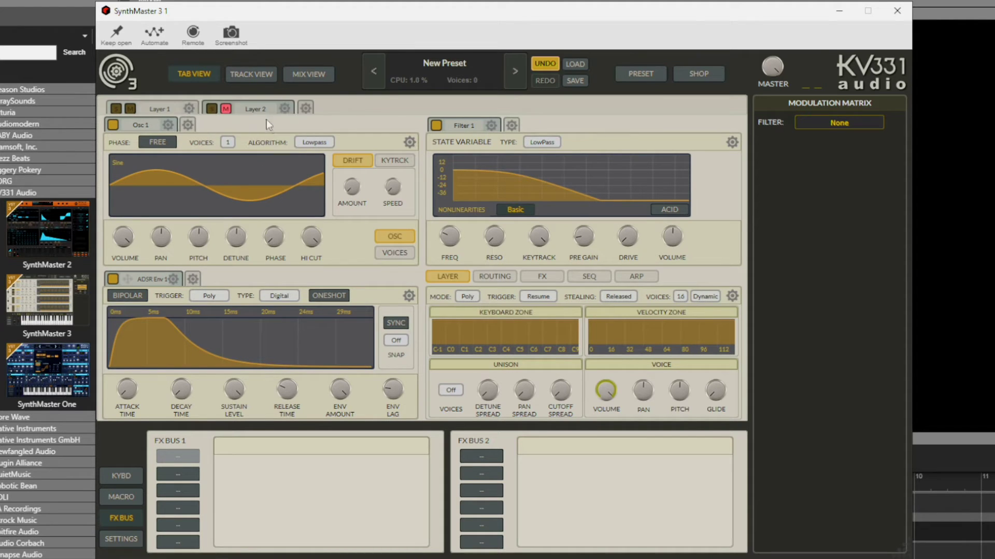
pyautogui.click(299, 107)
pyautogui.click(337, 125)
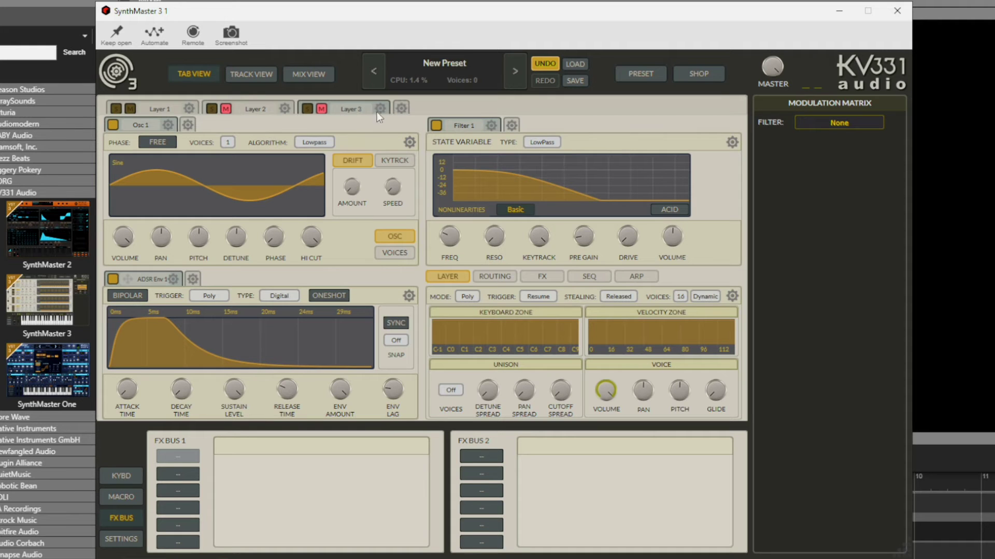
pyautogui.click(399, 108)
pyautogui.click(441, 128)
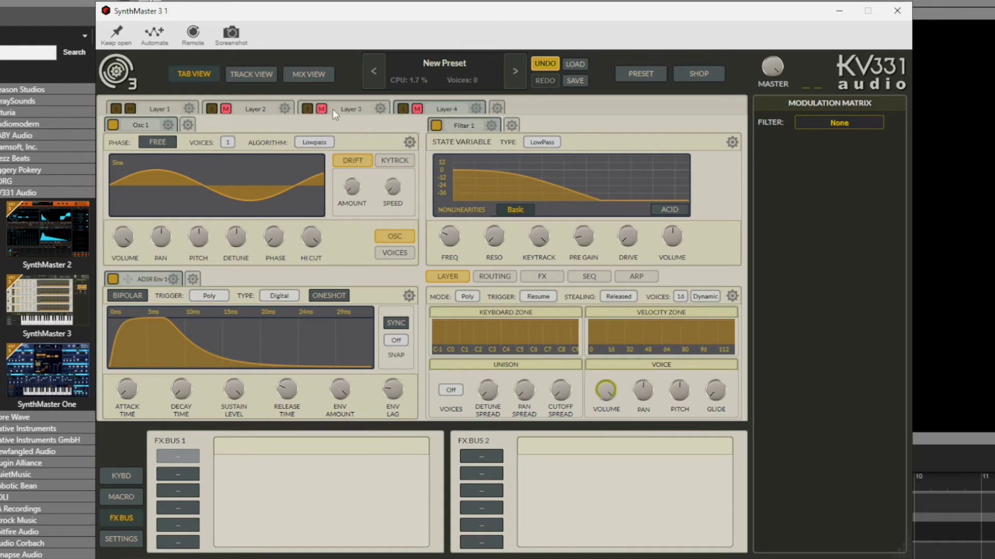
pyautogui.click(165, 107)
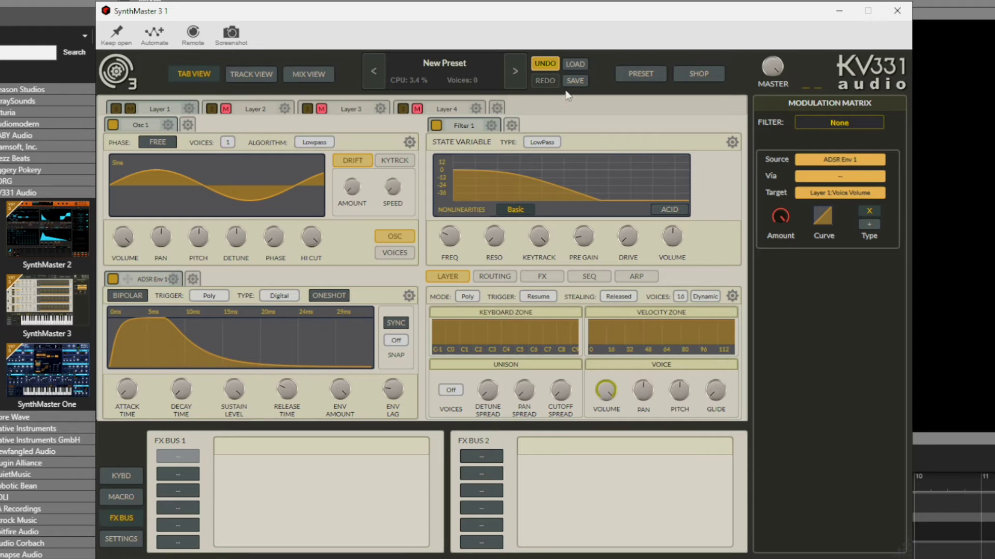
# Try the Factory Presets and other bank filters in the preset browser, reset the bank to all and clear the preset search.
pyautogui.click(576, 65)
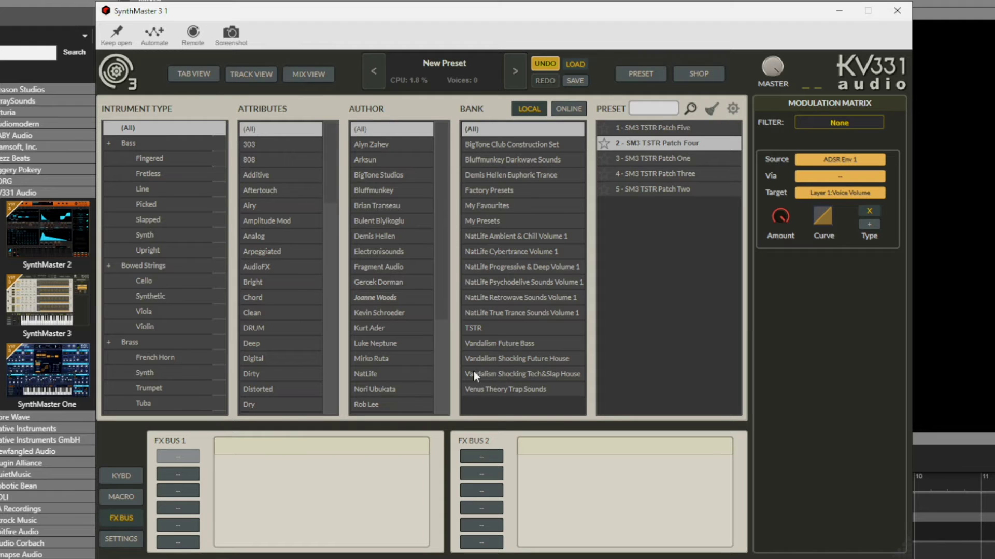
pyautogui.click(494, 191)
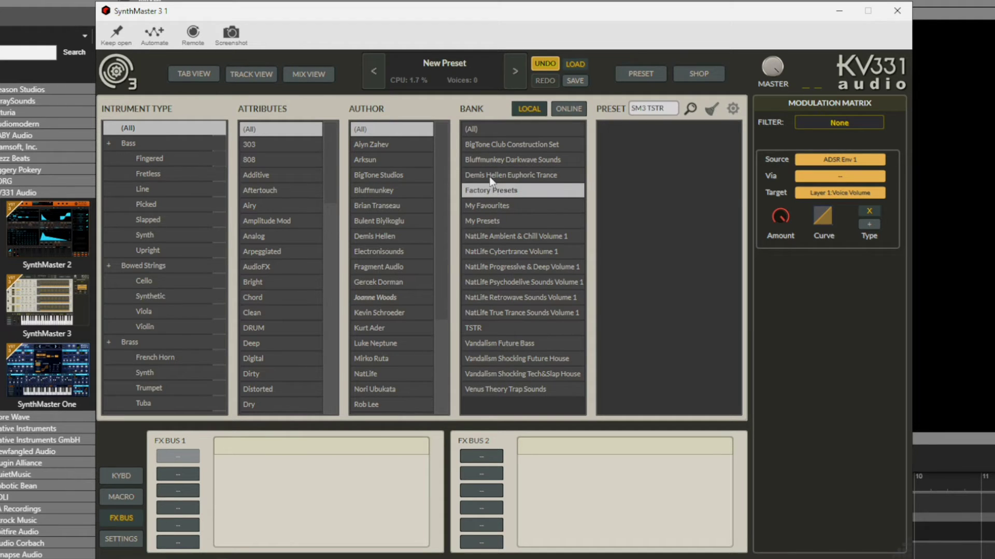
pyautogui.click(486, 178)
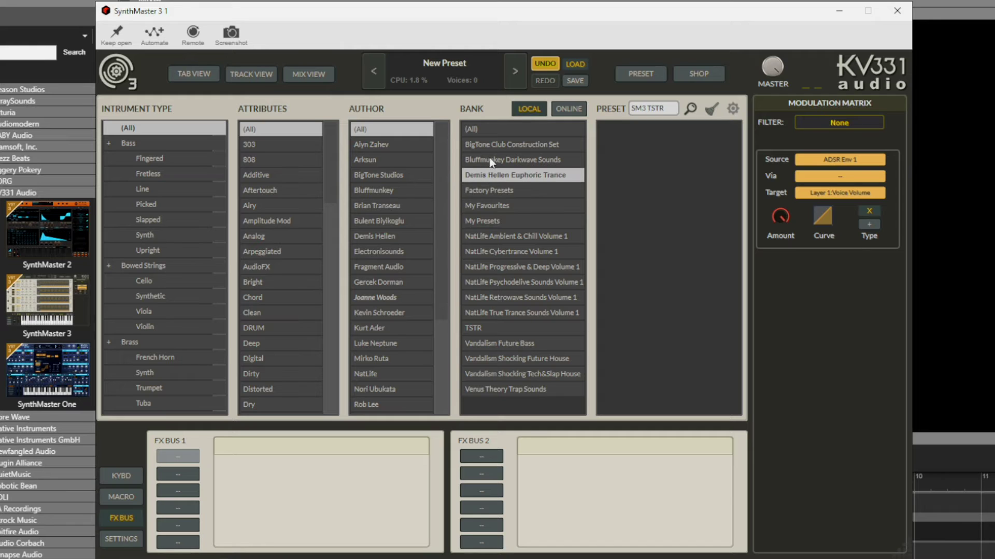
pyautogui.click(492, 163)
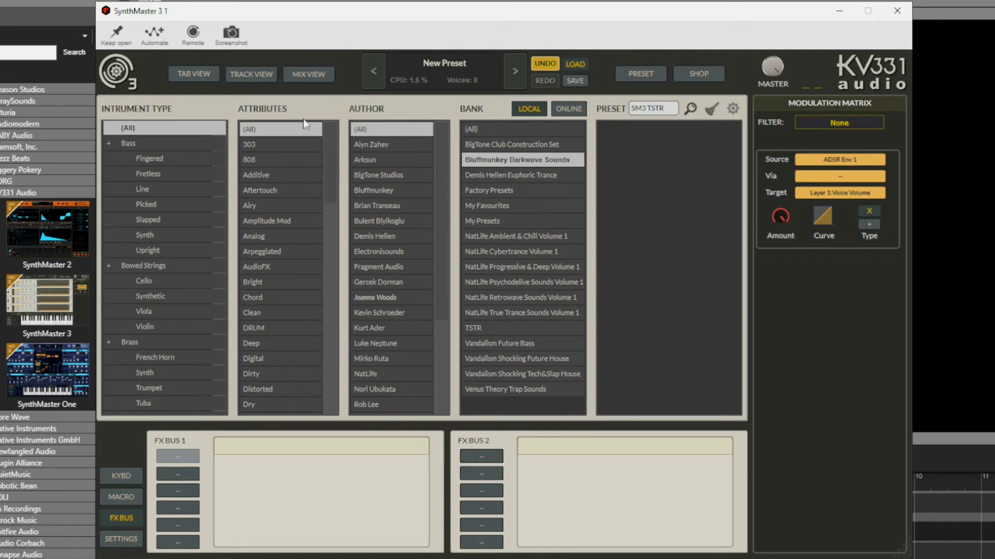
pyautogui.click(471, 130)
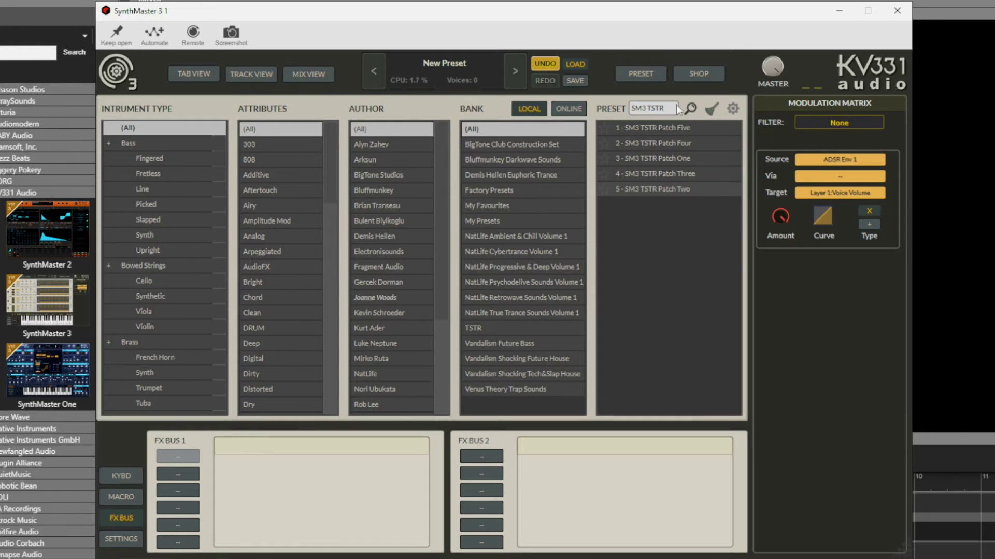
pyautogui.click(708, 110)
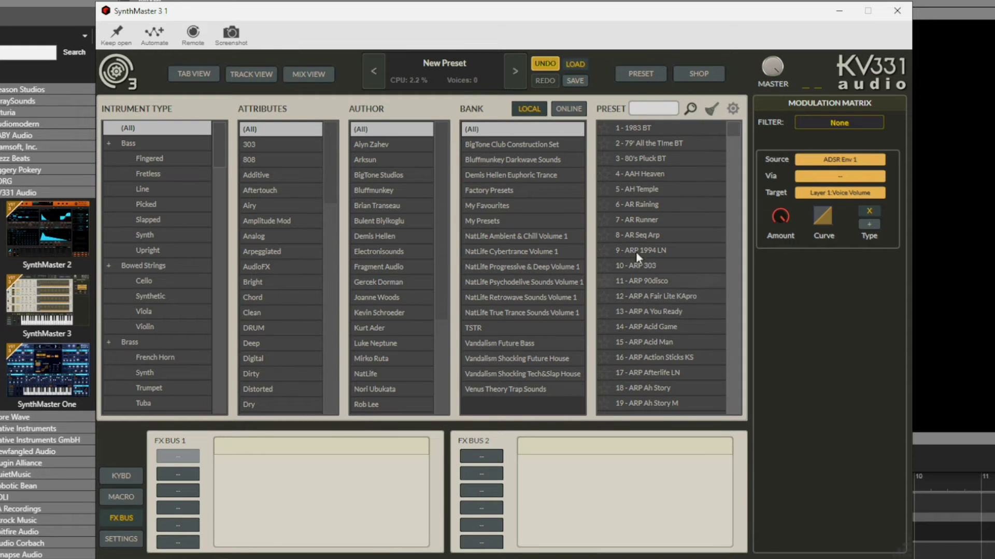
# Filter the presets by the Cello instrument type, load PAD Mystic Stars and show it in the tab view.
pyautogui.click(150, 281)
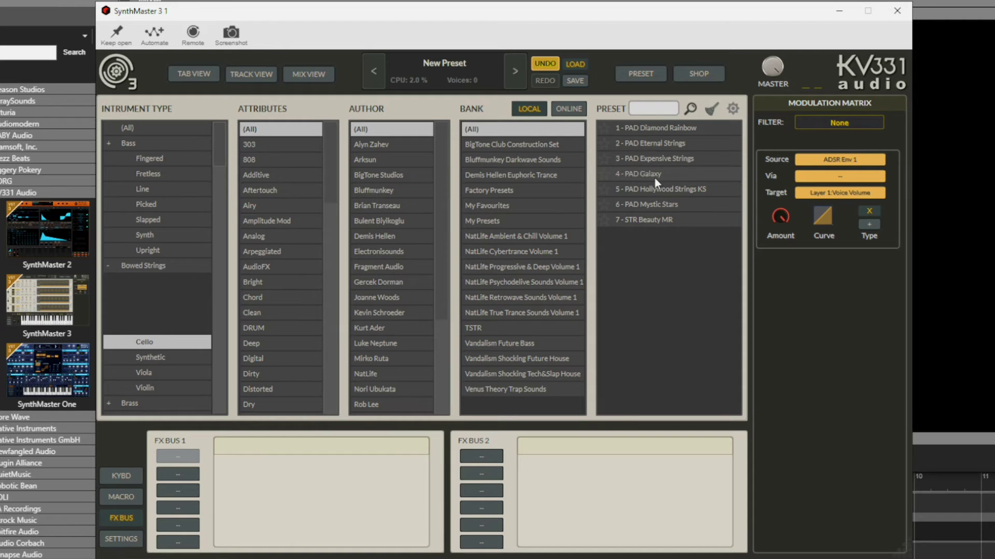
pyautogui.click(193, 74)
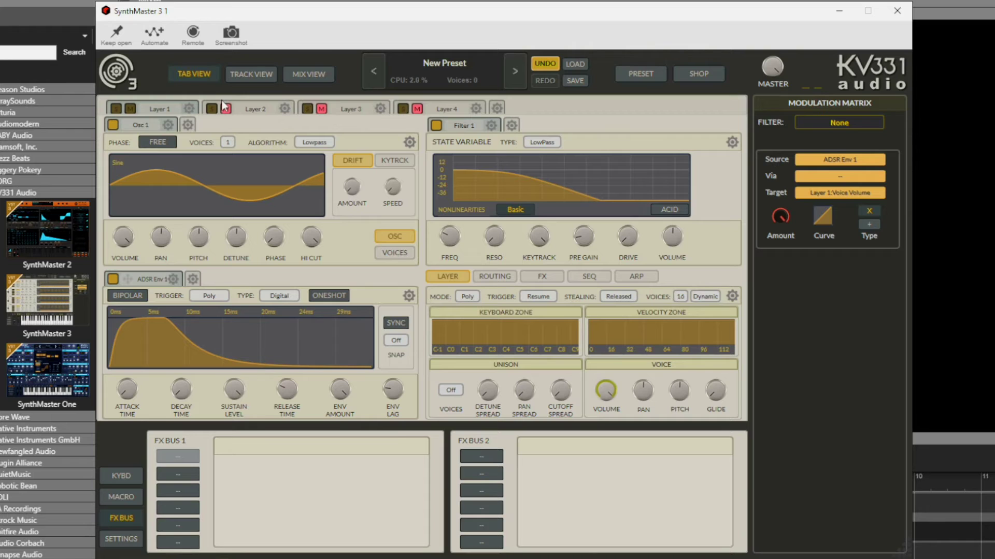
pyautogui.click(578, 64)
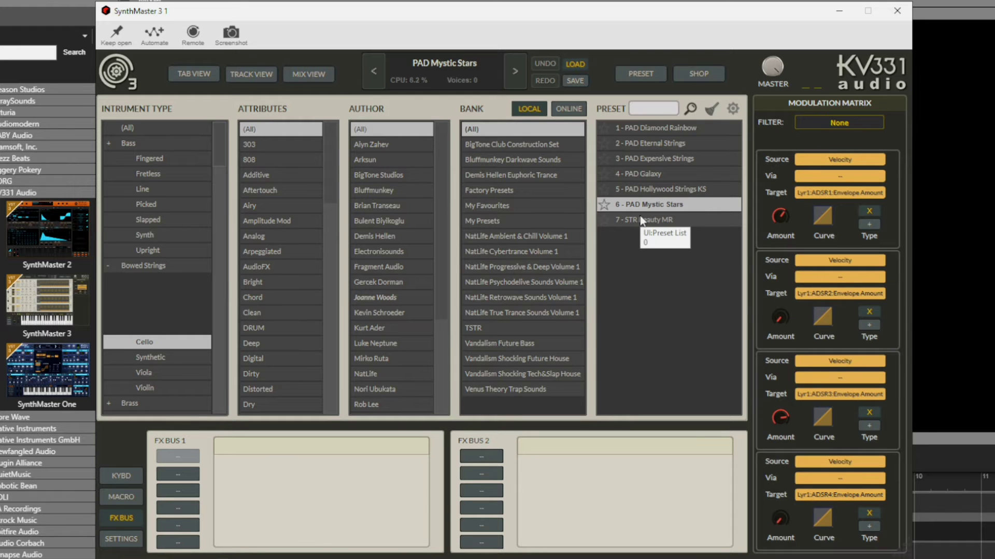
pyautogui.click(213, 77)
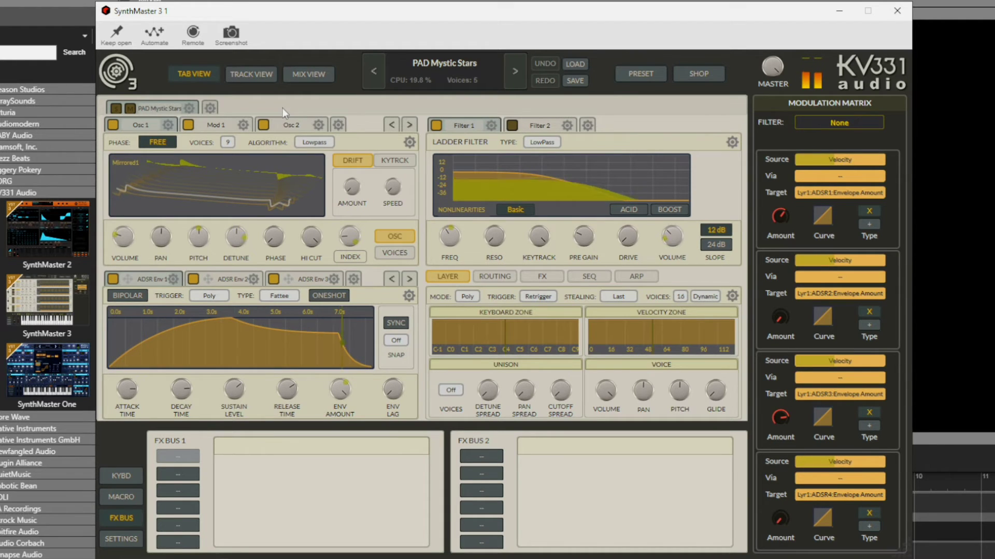
# Add a second layer to PAD Mystic Stars, load the preset STR Beauty MR onto Layer 2 and return to the tab view.
pyautogui.click(208, 108)
pyautogui.click(243, 127)
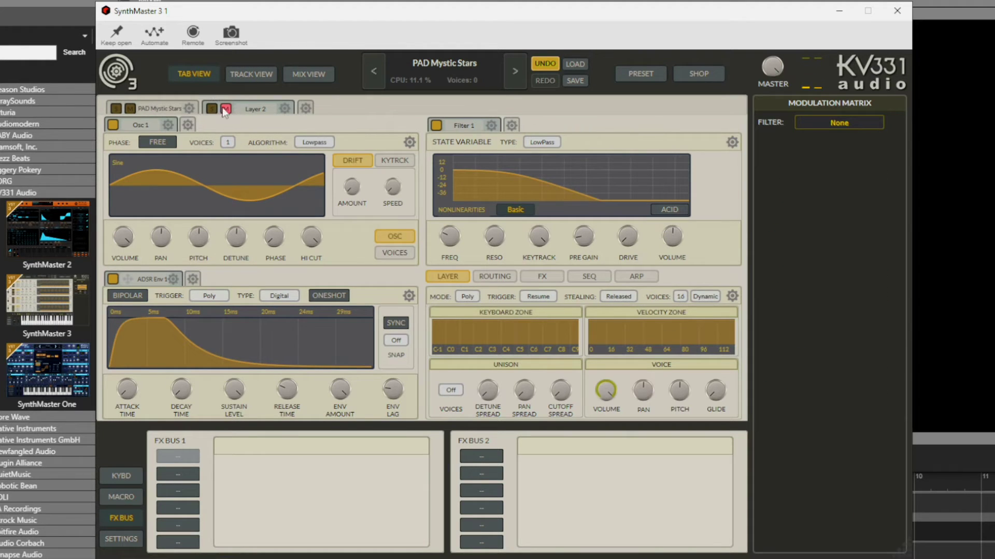
pyautogui.click(576, 65)
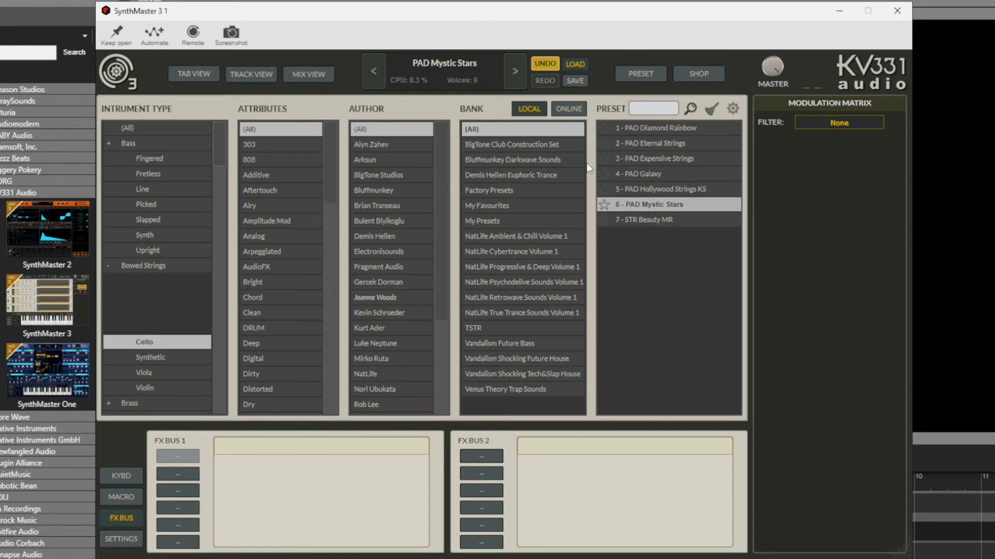
pyautogui.rightClick(646, 225)
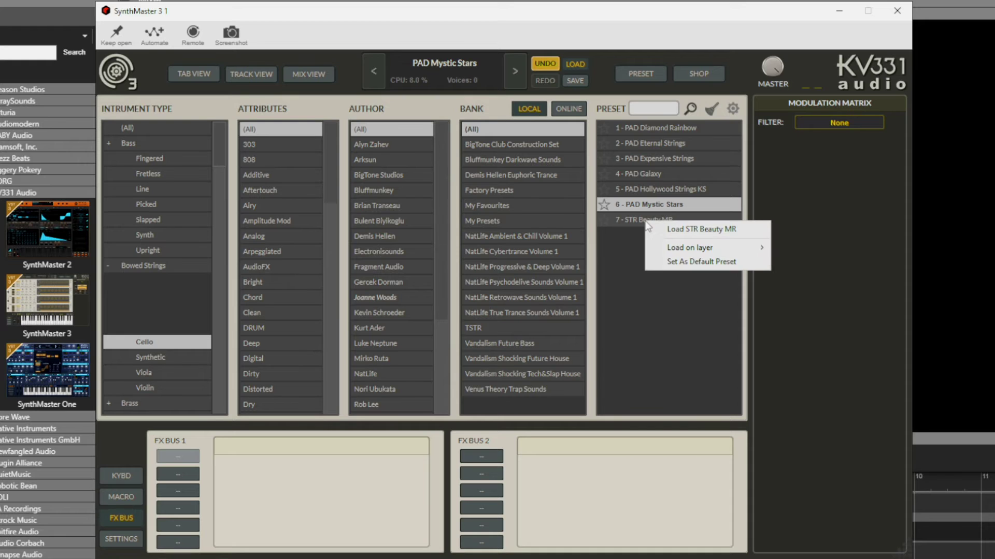
pyautogui.moveTo(664, 251)
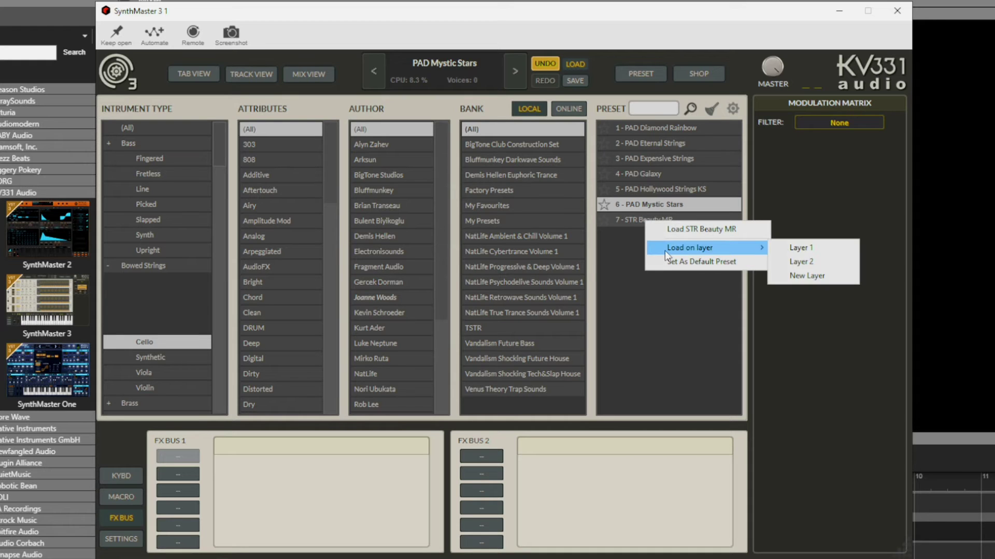
pyautogui.click(810, 260)
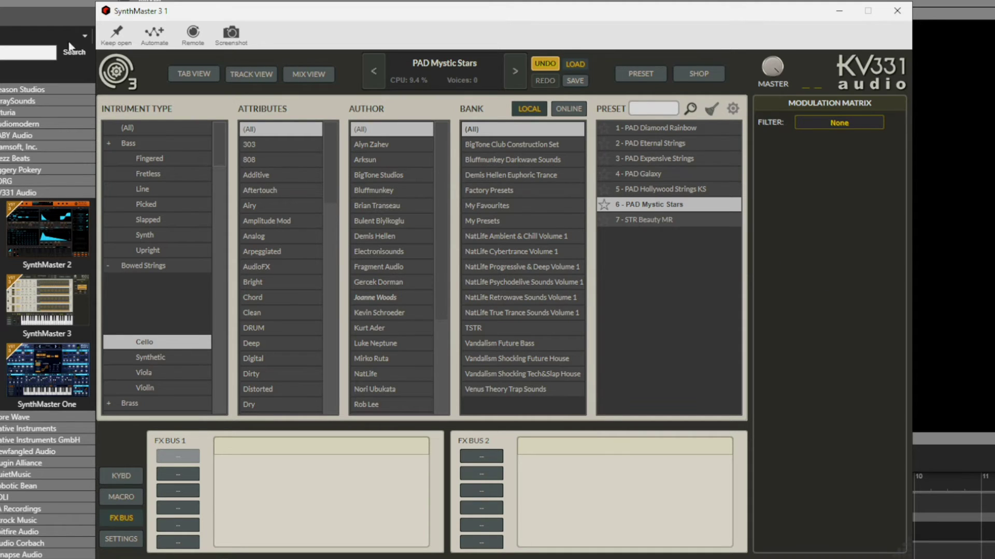
pyautogui.click(187, 73)
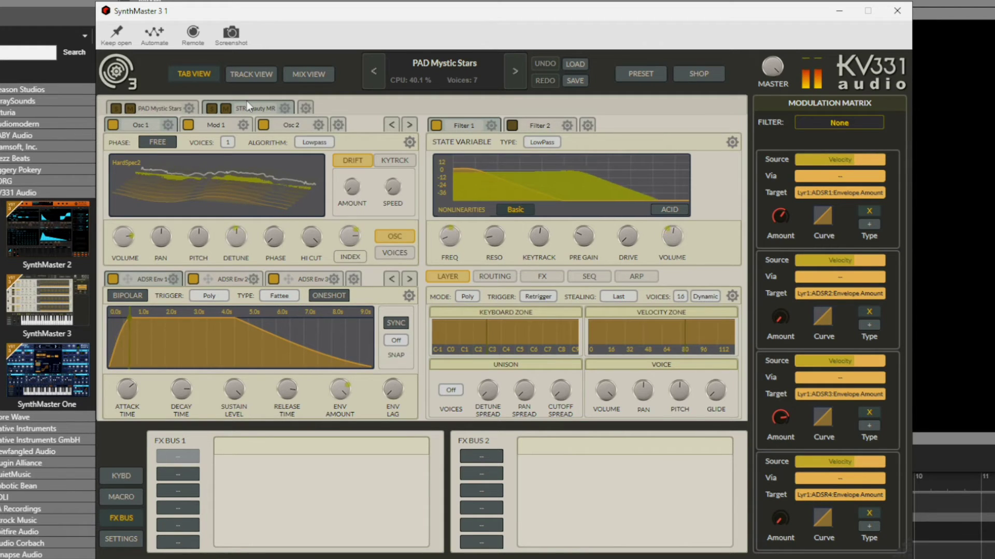
# Solo the STR Beauty MR layer, examine its Osc 1 wavetable in the Wavetable Editor and close the editor.
pyautogui.click(211, 109)
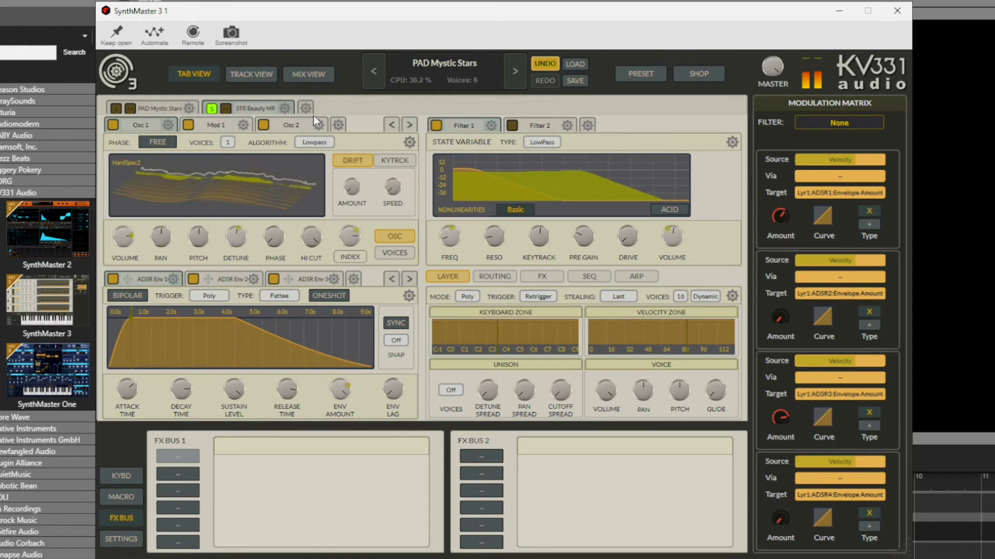
pyautogui.moveTo(194, 187)
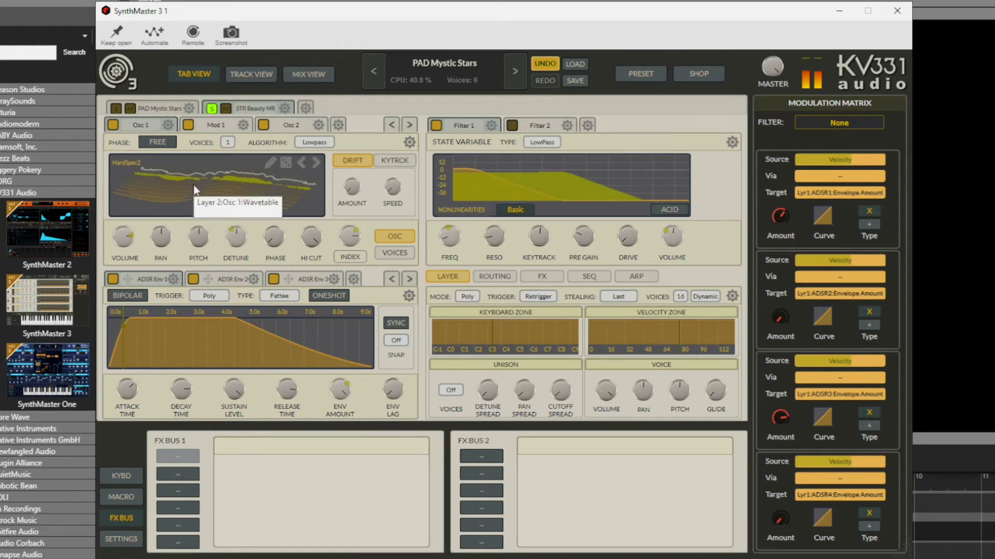
pyautogui.click(270, 163)
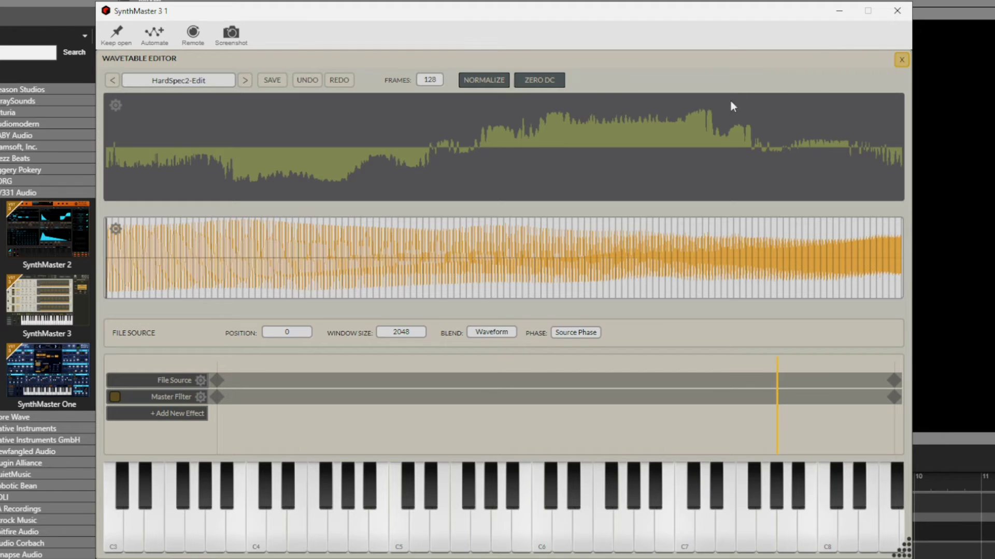
pyautogui.click(901, 60)
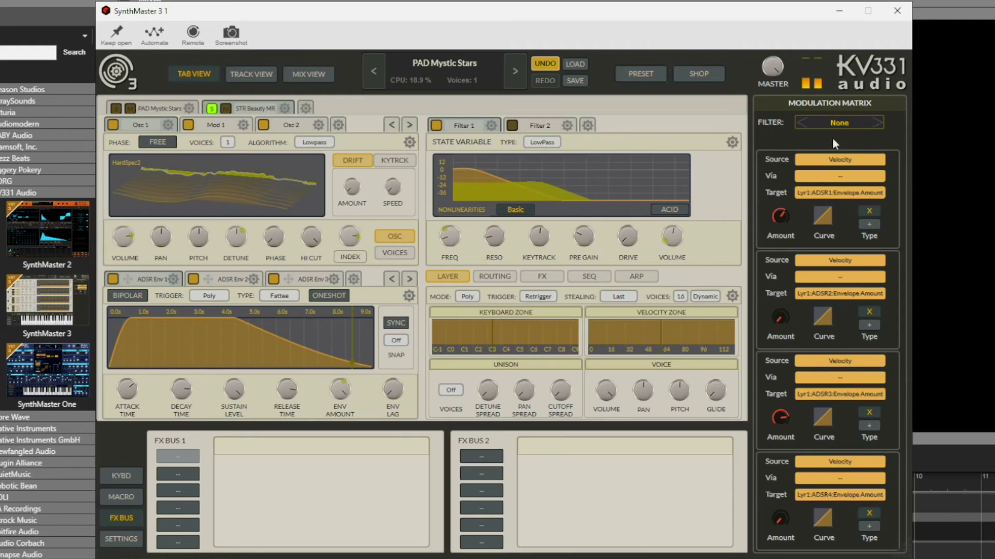
# Audition the PAD Mystic Stars and STR Beauty MR layers in solo, switching from one to the other.
pyautogui.click(213, 109)
pyautogui.click(116, 108)
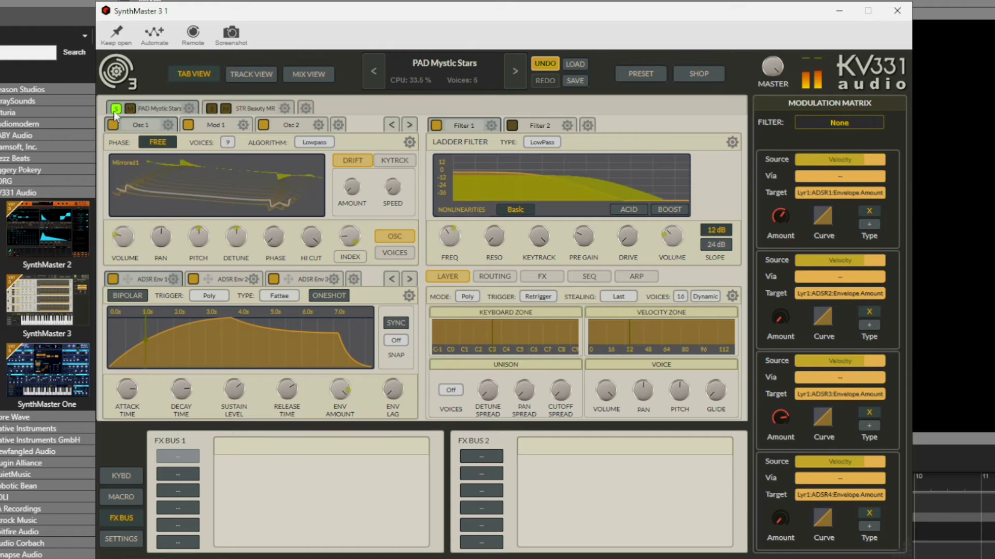
pyautogui.click(213, 109)
pyautogui.click(116, 108)
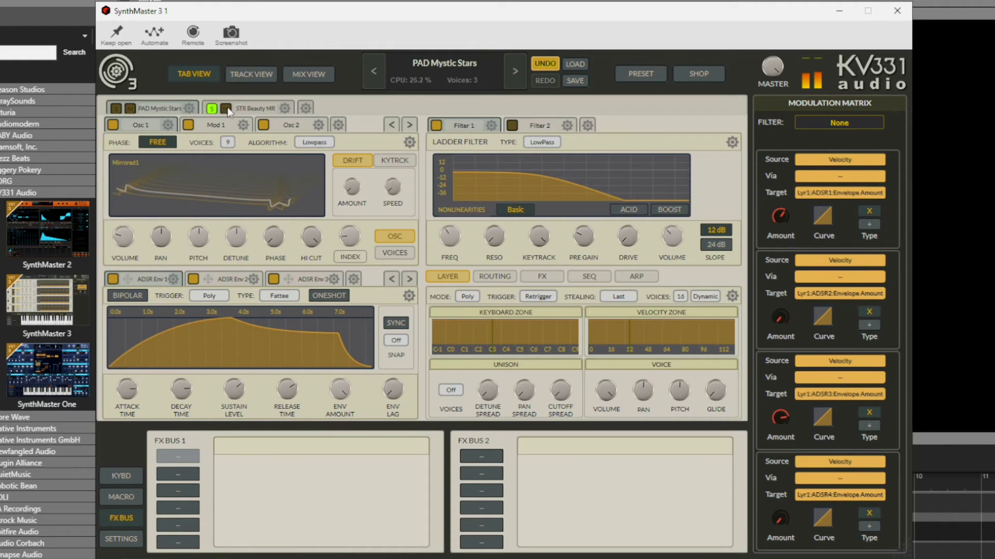
pyautogui.click(212, 109)
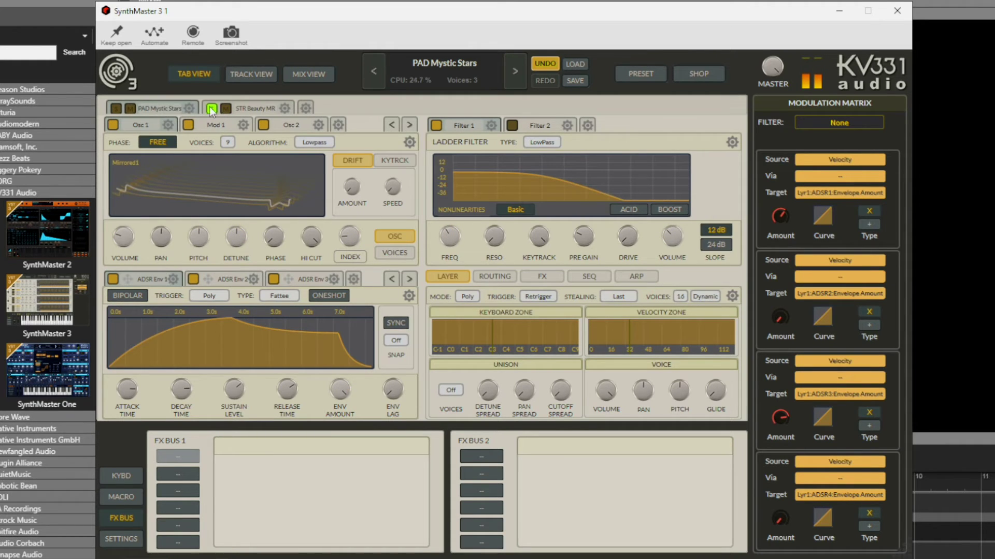
# Add a third layer to the PAD Mystic Stars patch and unmute it.
pyautogui.click(305, 107)
pyautogui.click(361, 127)
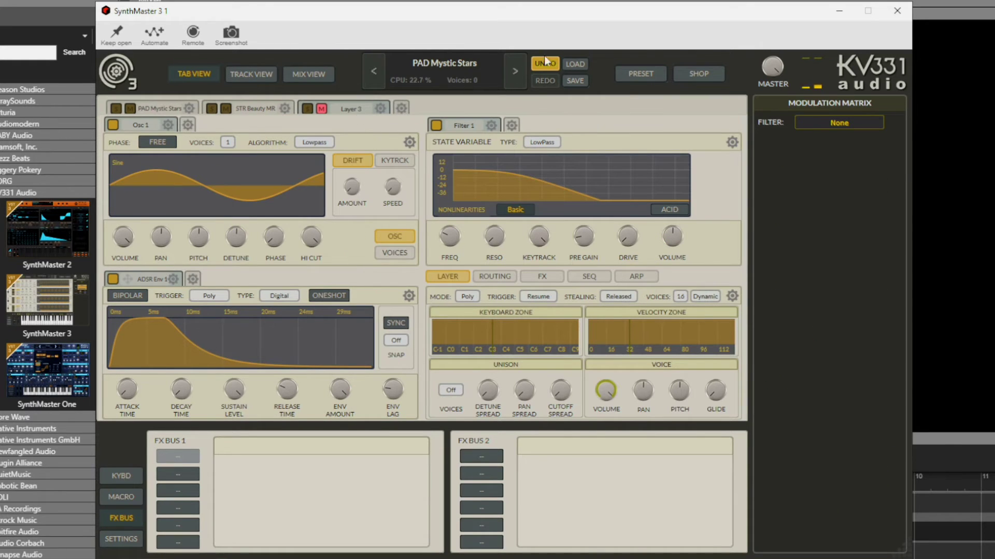
pyautogui.click(321, 109)
# Load the preset ARP Sliding Arp, show it in the tab view and filter the modulation matrix by the Master Volume target.
pyautogui.click(583, 65)
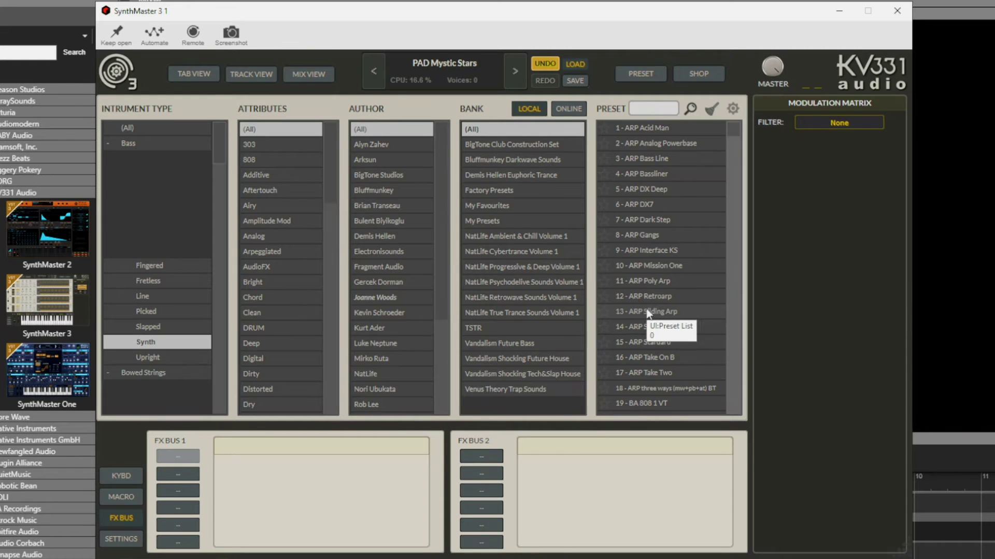
pyautogui.click(645, 312)
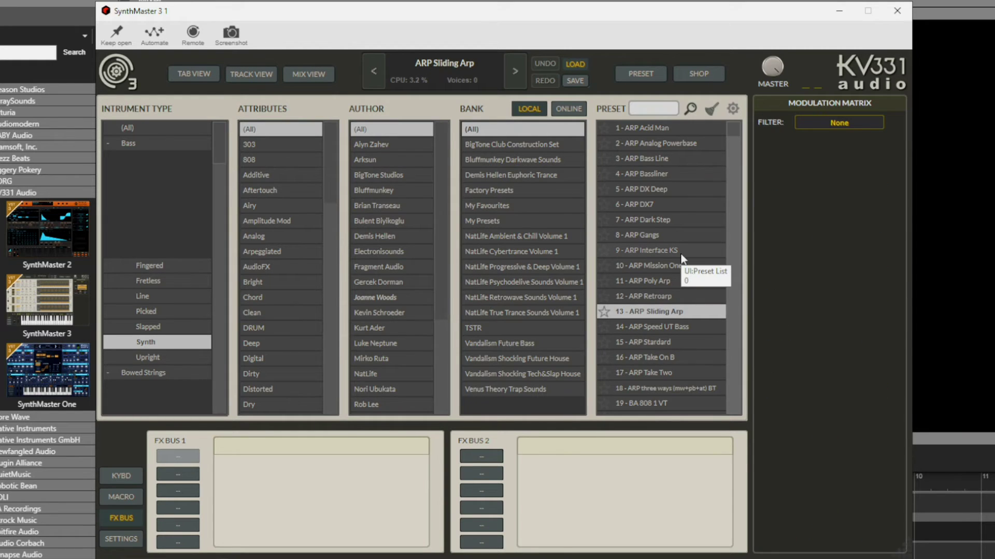
pyautogui.click(194, 74)
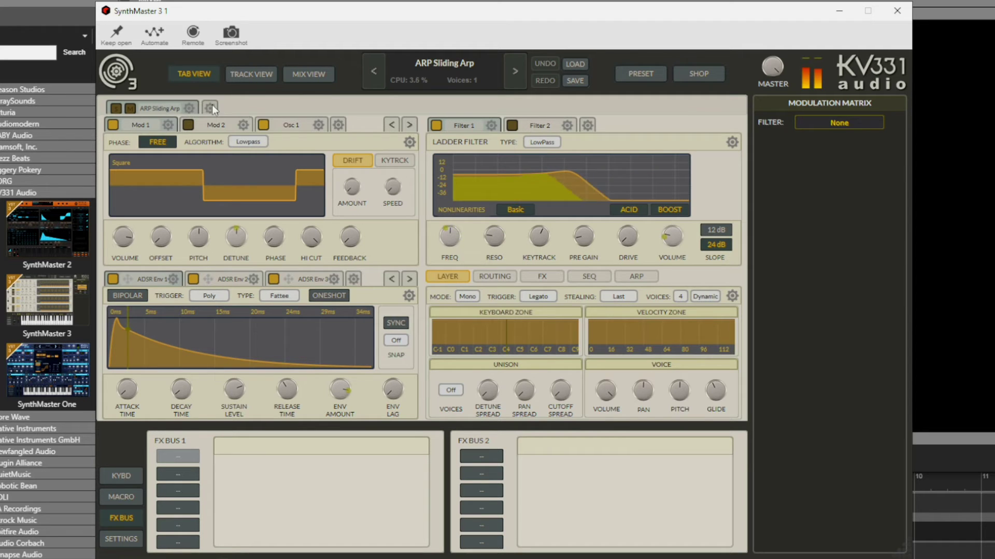
pyautogui.click(775, 84)
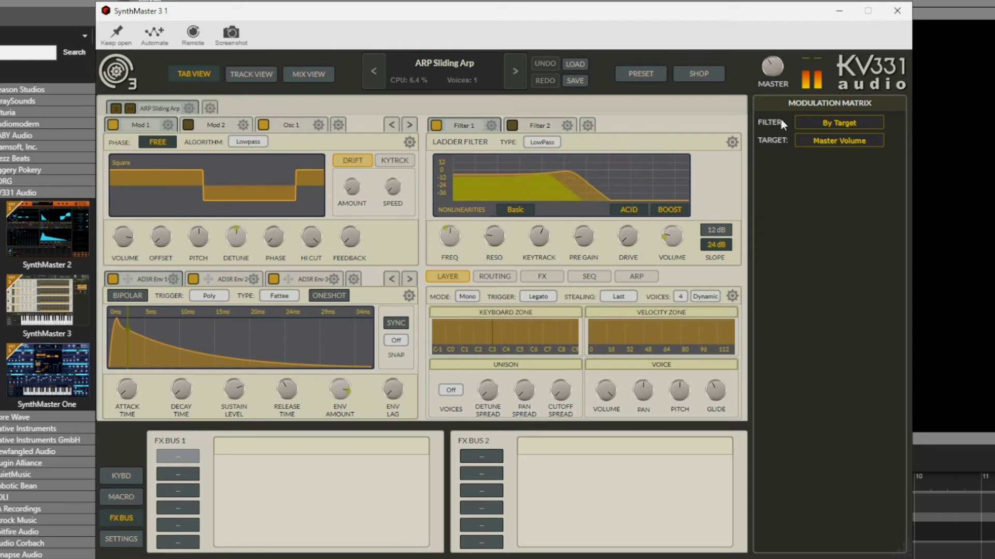
# Add a second layer to ARP Sliding Arp, load the preset ARP Stardard onto Layer 2 and return to the tab view.
pyautogui.click(210, 107)
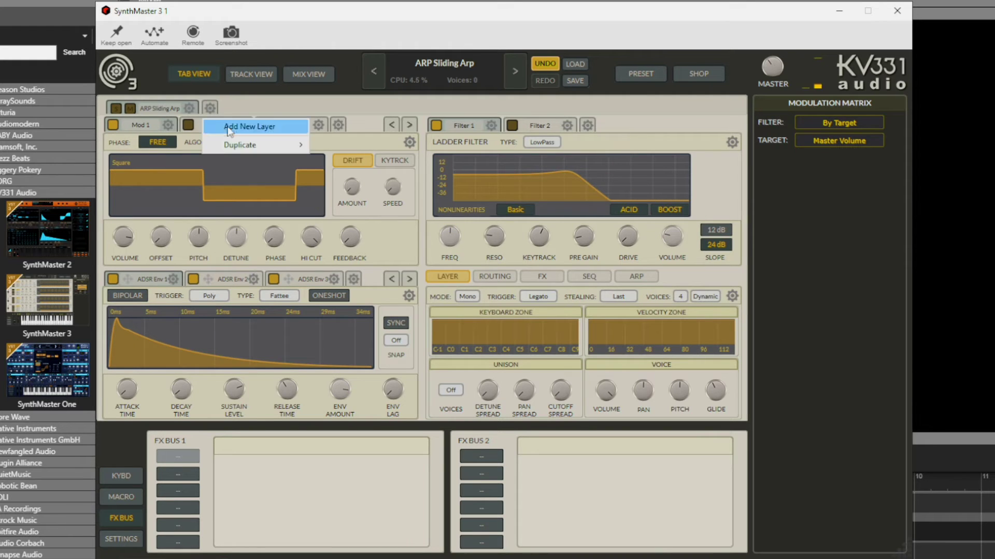
pyautogui.click(230, 128)
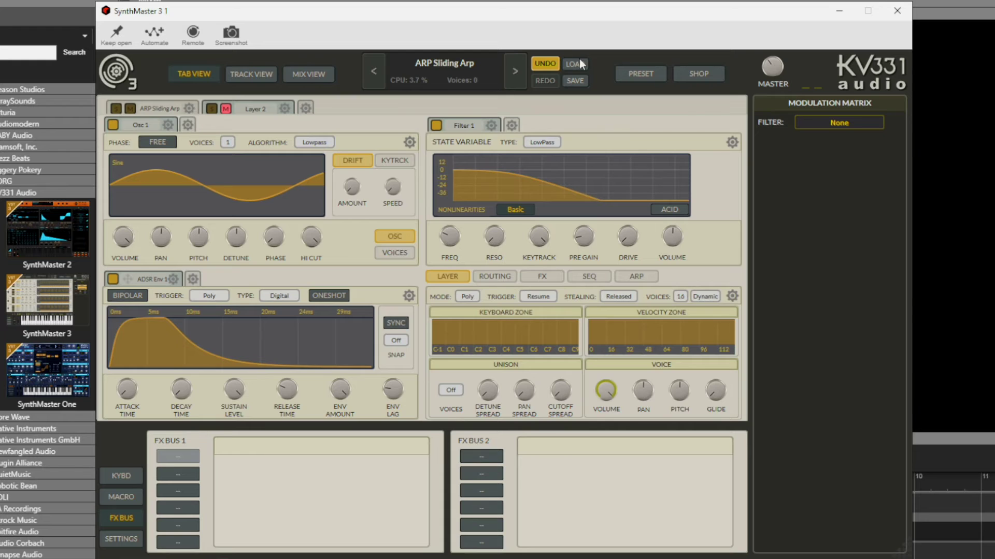
pyautogui.click(640, 74)
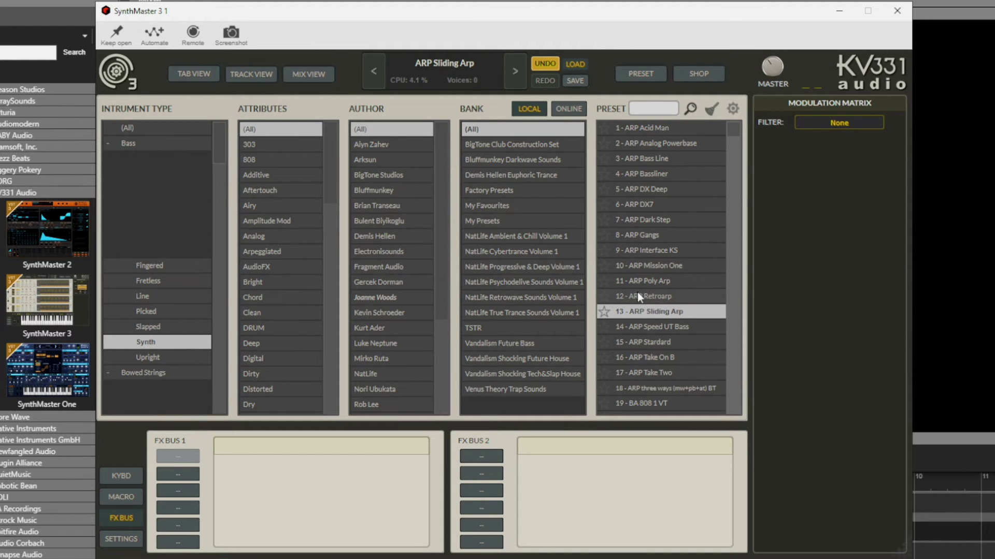
pyautogui.rightClick(654, 340)
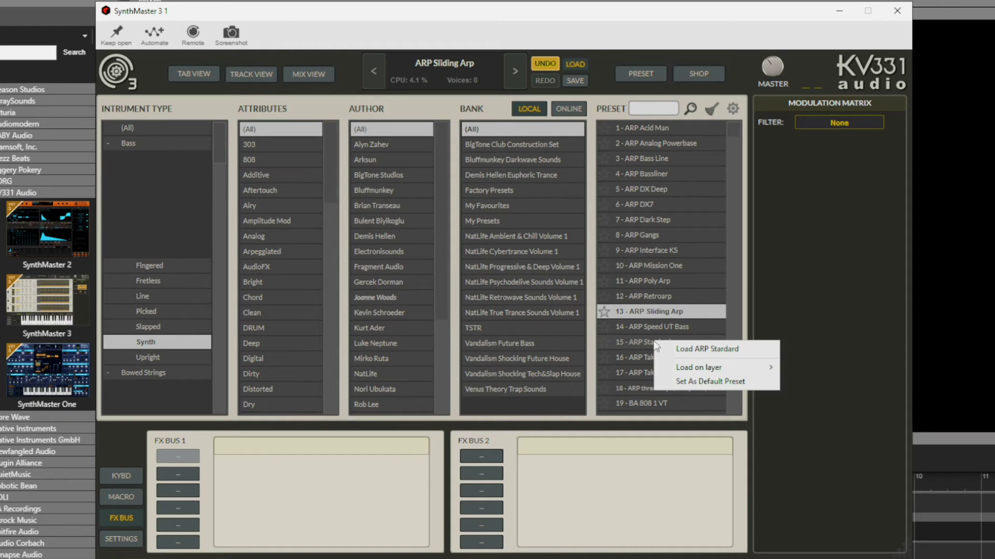
pyautogui.moveTo(696, 369)
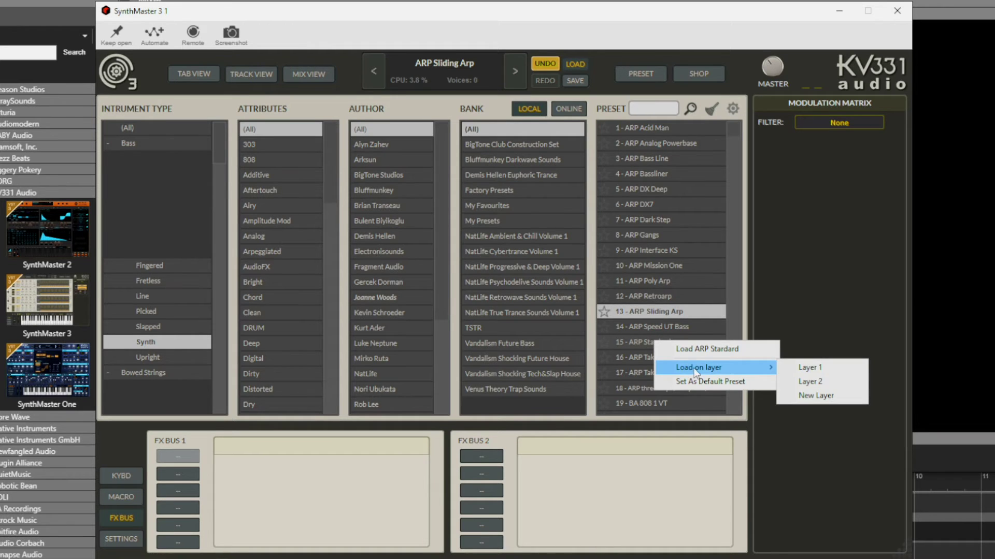
pyautogui.click(810, 384)
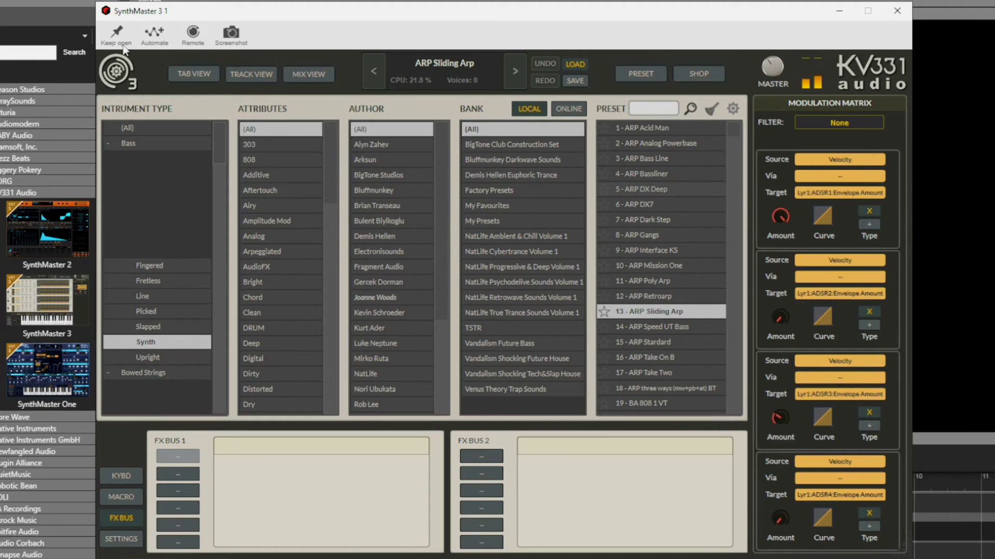
pyautogui.click(192, 73)
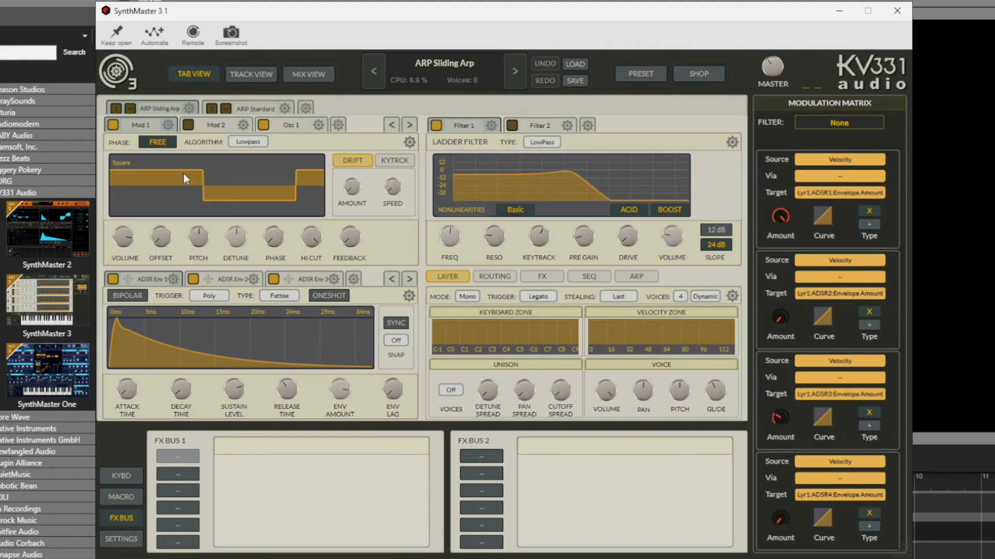
# Add a third layer to the ARP Sliding Arp patch and unmute it.
pyautogui.click(305, 109)
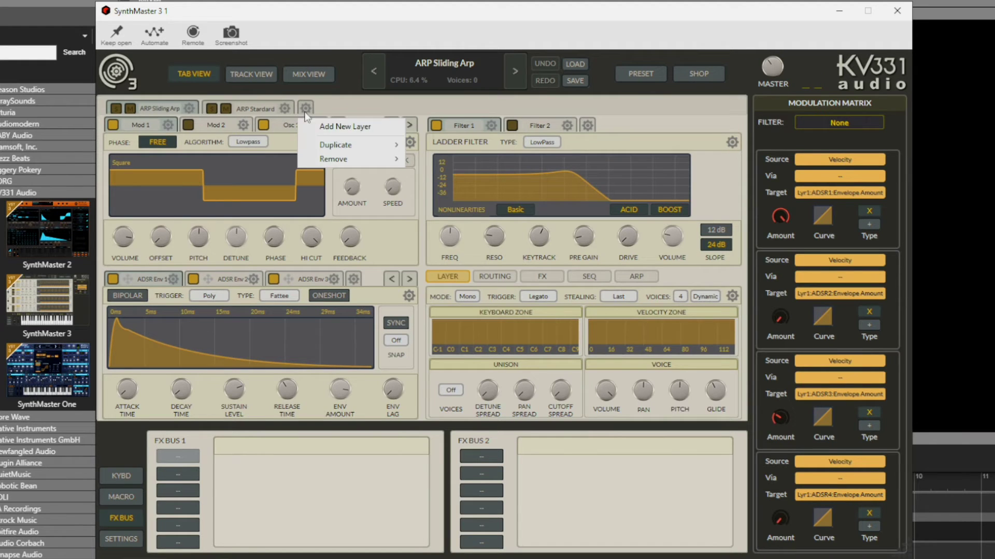
pyautogui.click(339, 127)
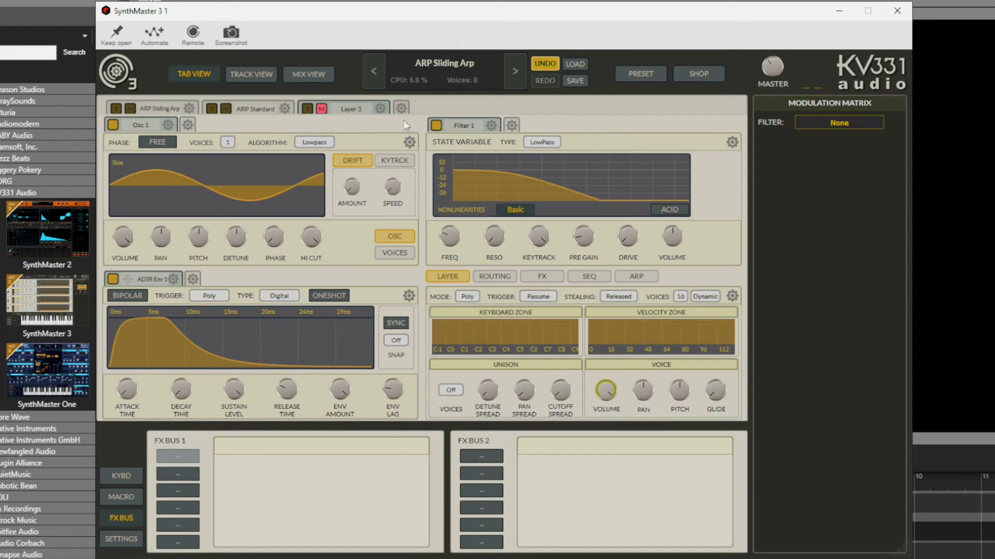
pyautogui.click(321, 108)
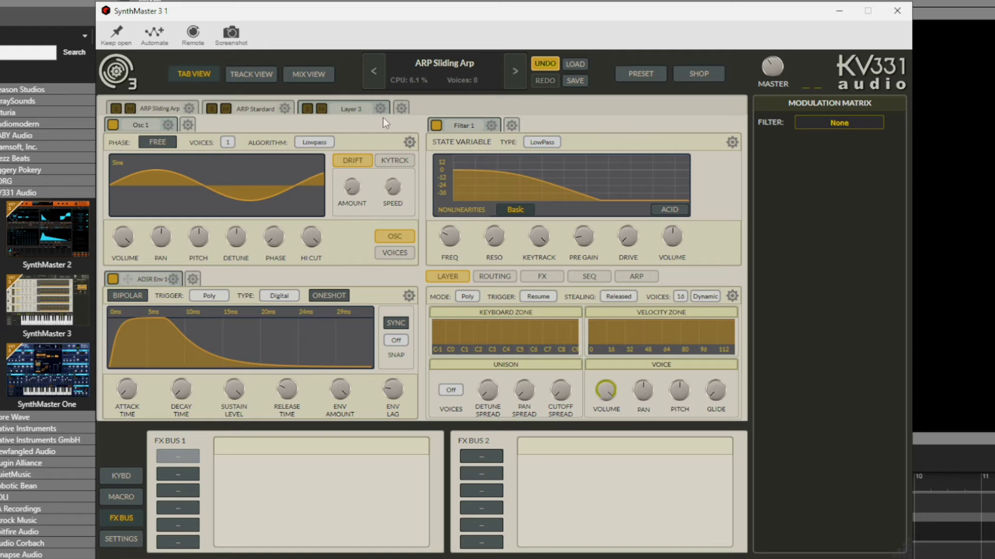
# Load the preset ARP Take Two onto Layer 3 and return to the tab view.
pyautogui.click(576, 63)
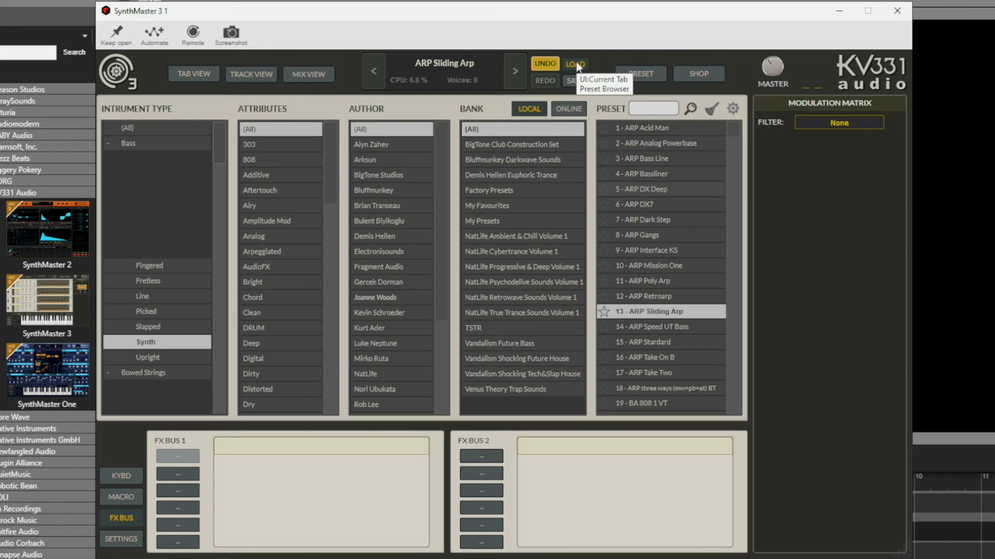
pyautogui.rightClick(656, 372)
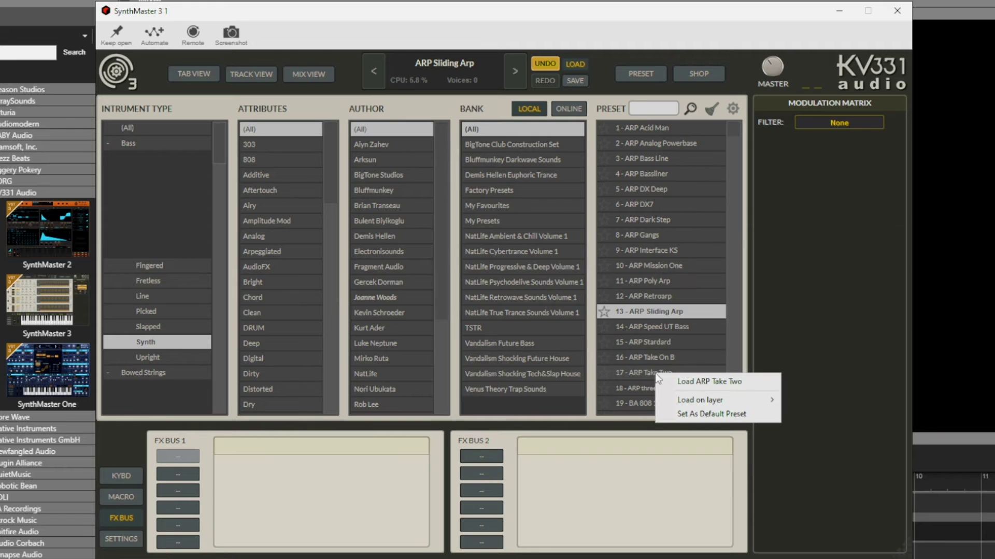
pyautogui.moveTo(726, 400)
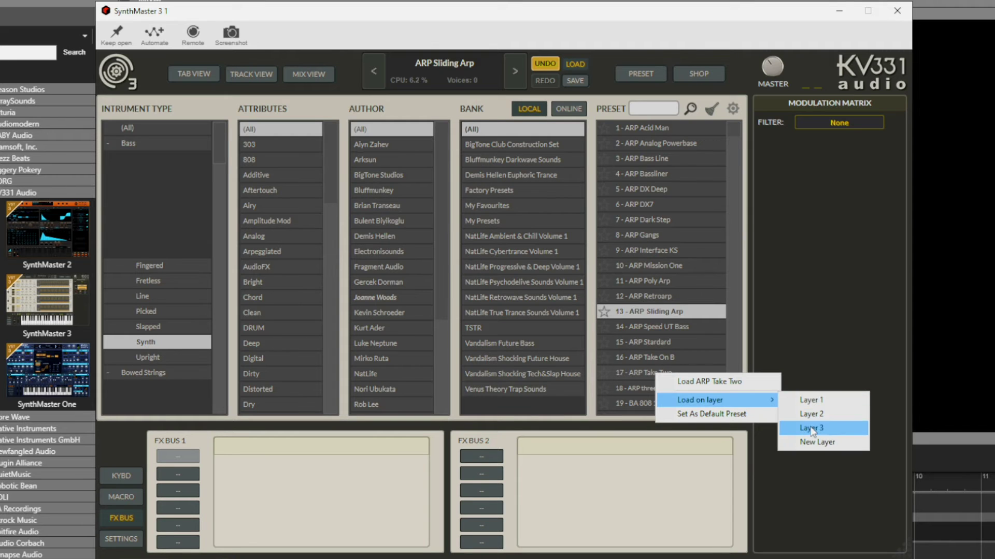
pyautogui.click(811, 428)
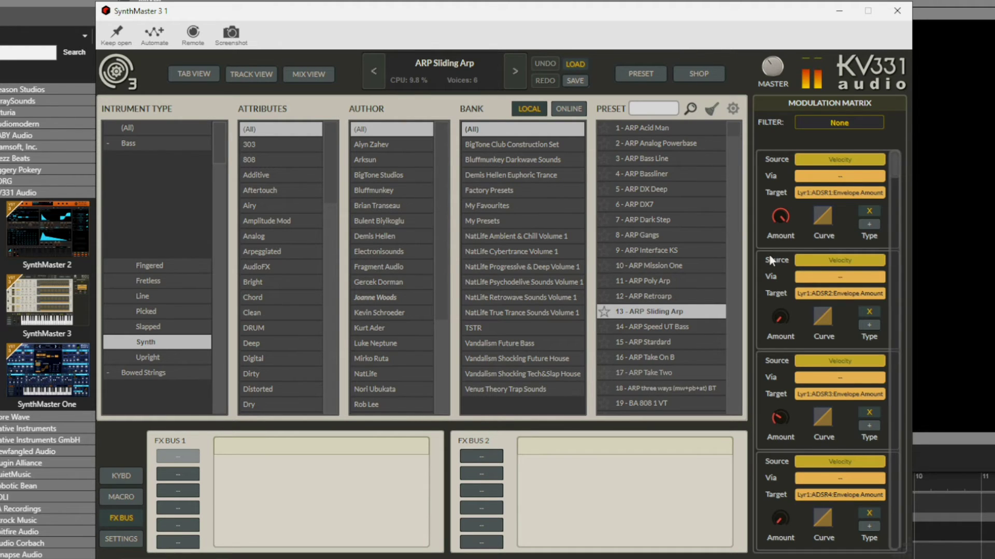
pyautogui.click(189, 73)
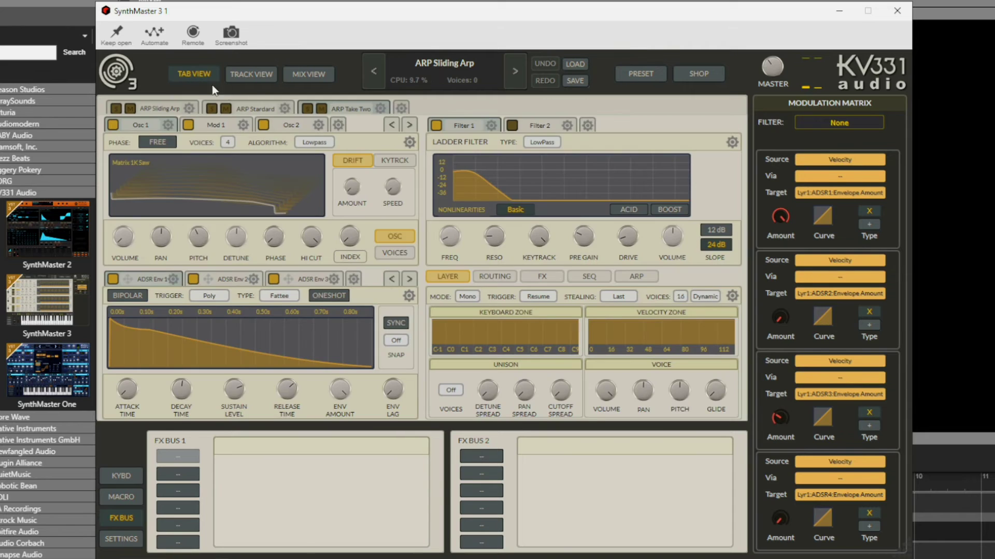
# Examine the three layers in the mix and track views, comparing ARP Sliding Arp's sequencer and arpeggiator patterns.
pyautogui.click(303, 74)
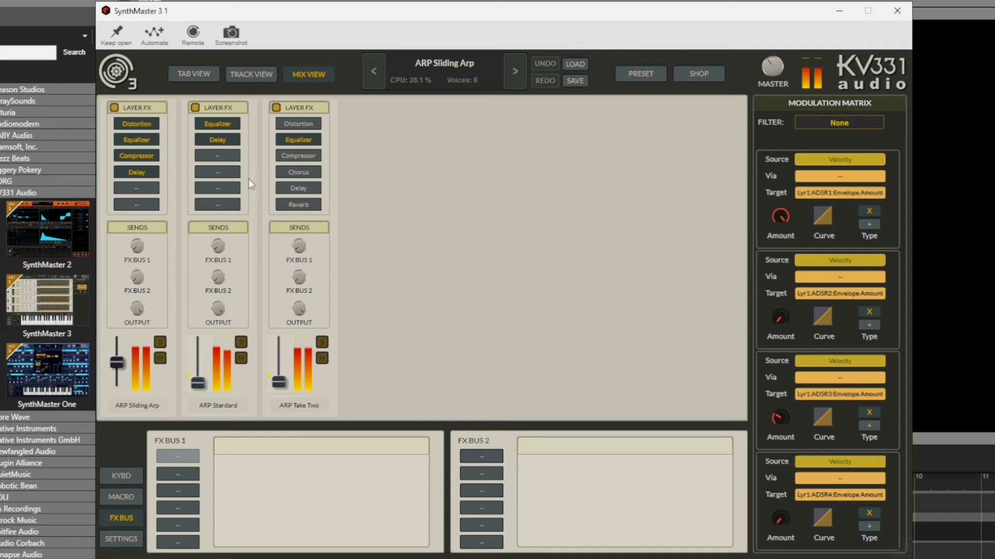
pyautogui.click(260, 75)
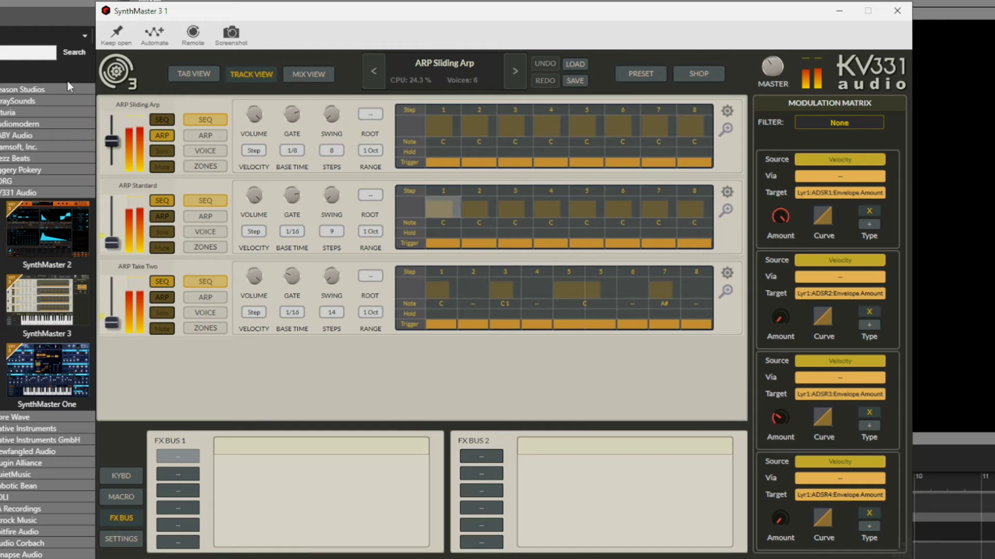
pyautogui.click(206, 135)
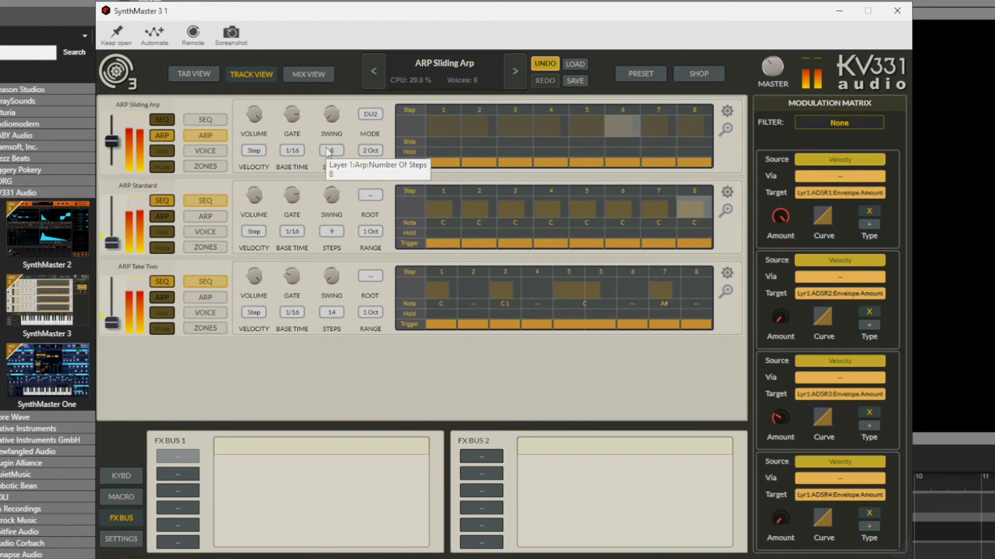
pyautogui.click(204, 119)
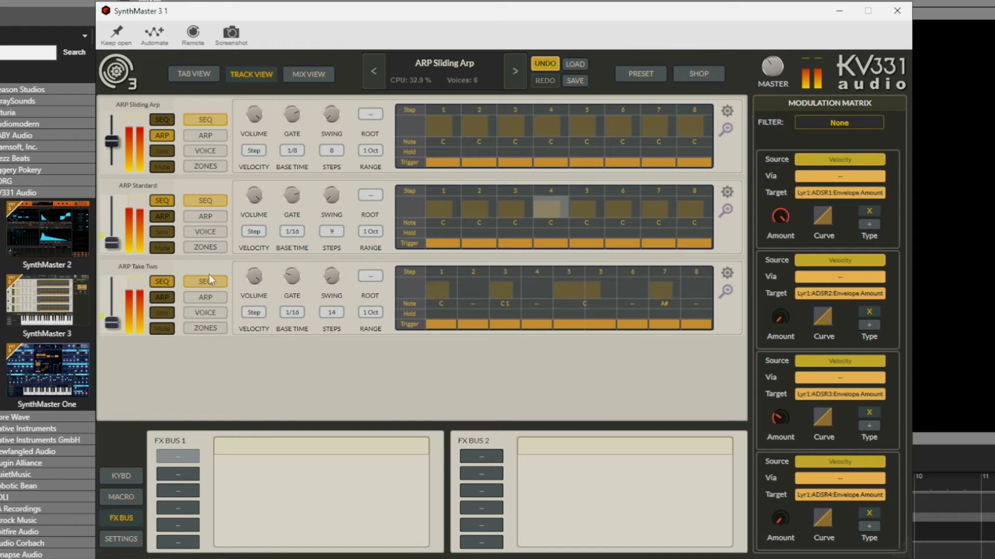
pyautogui.click(205, 135)
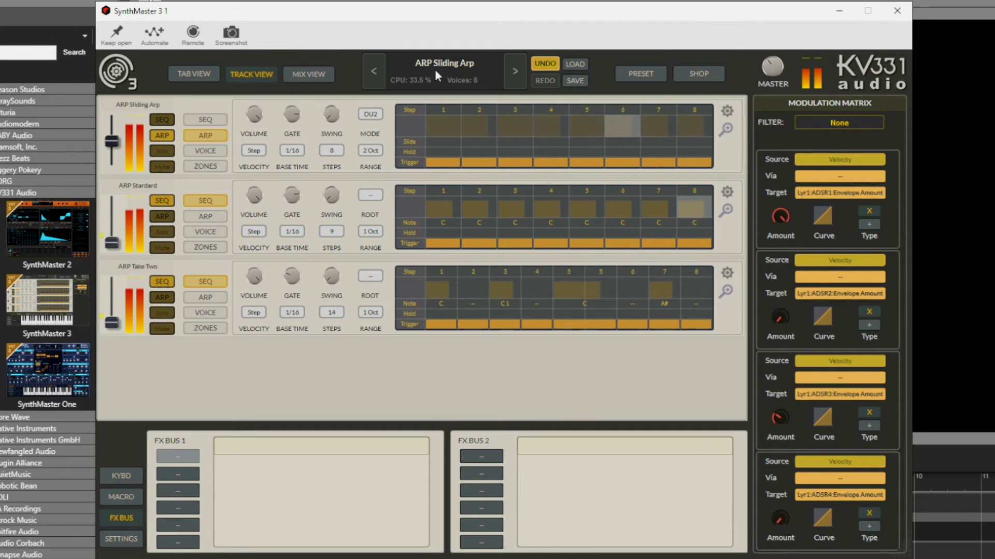
# Return to the tab view, add a fourth layer to the patch and unmute it.
pyautogui.click(199, 75)
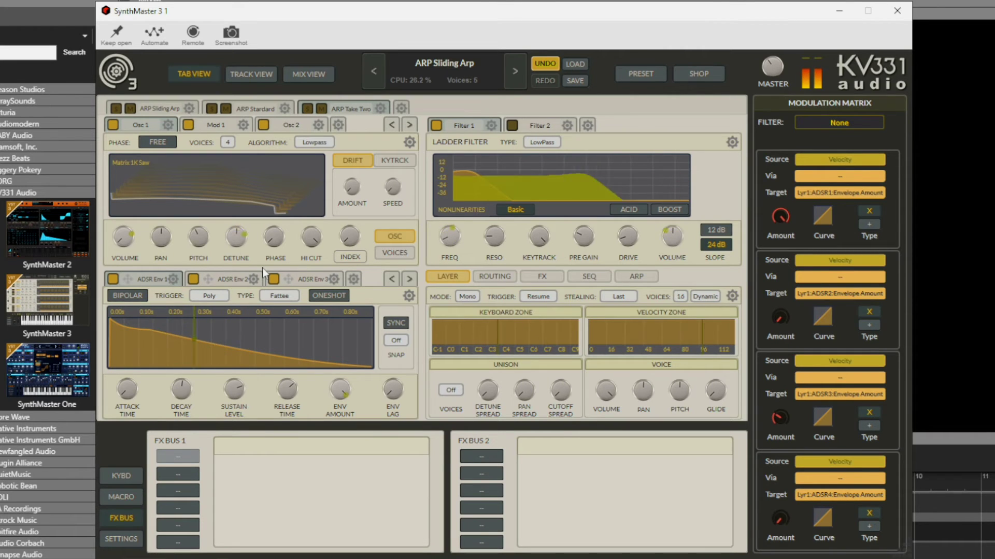
pyautogui.click(407, 110)
pyautogui.click(425, 124)
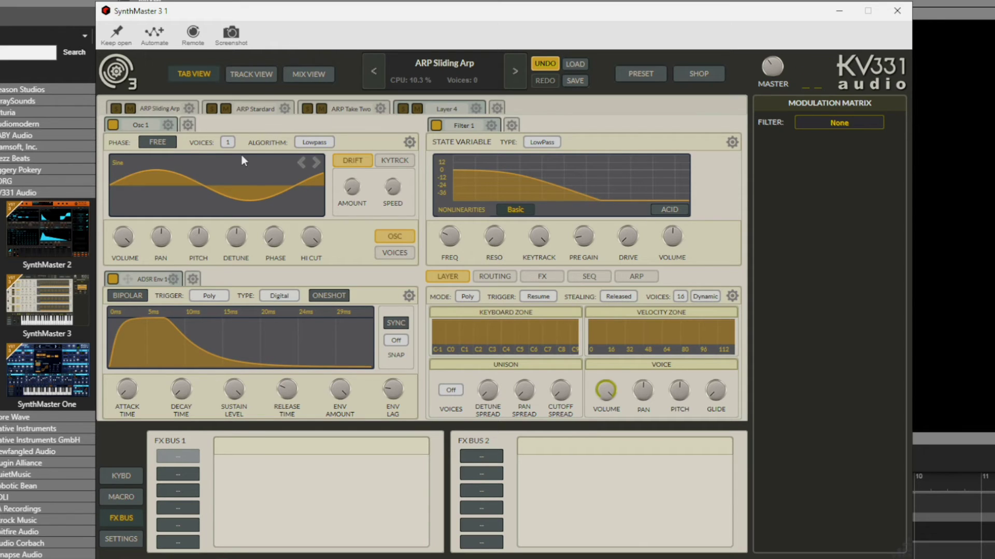
# Replace Layer 4's Osc 1 with a Vector Osc.
pyautogui.click(170, 124)
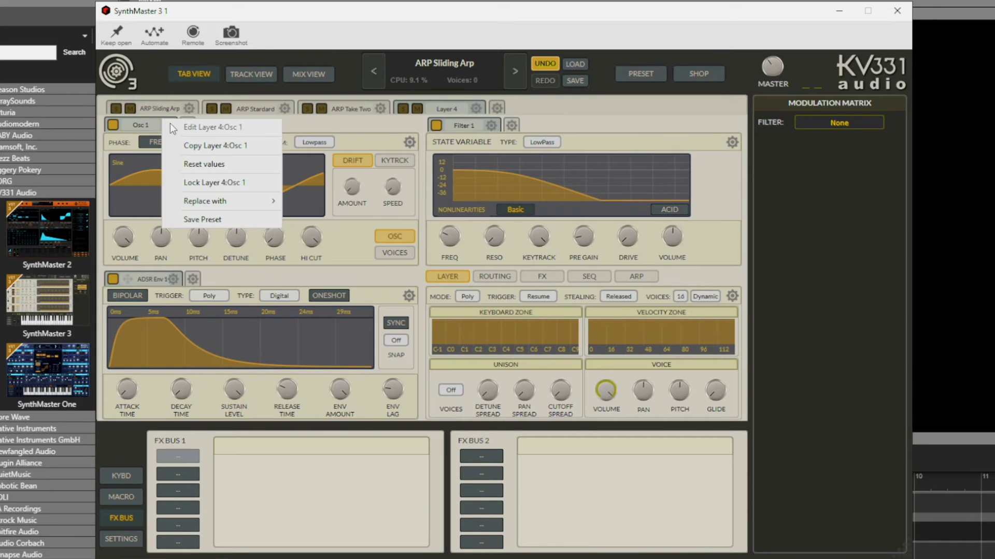
pyautogui.moveTo(202, 202)
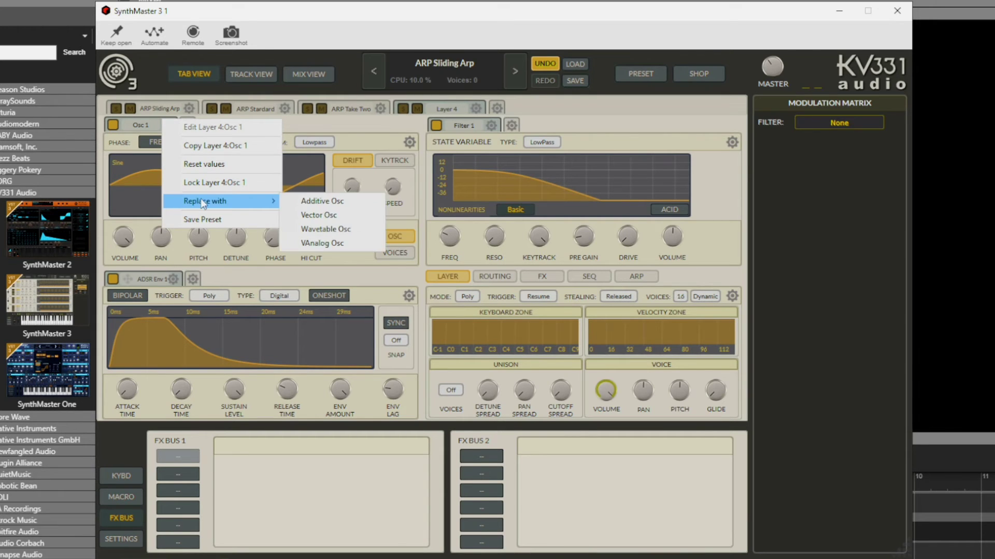
pyautogui.click(319, 215)
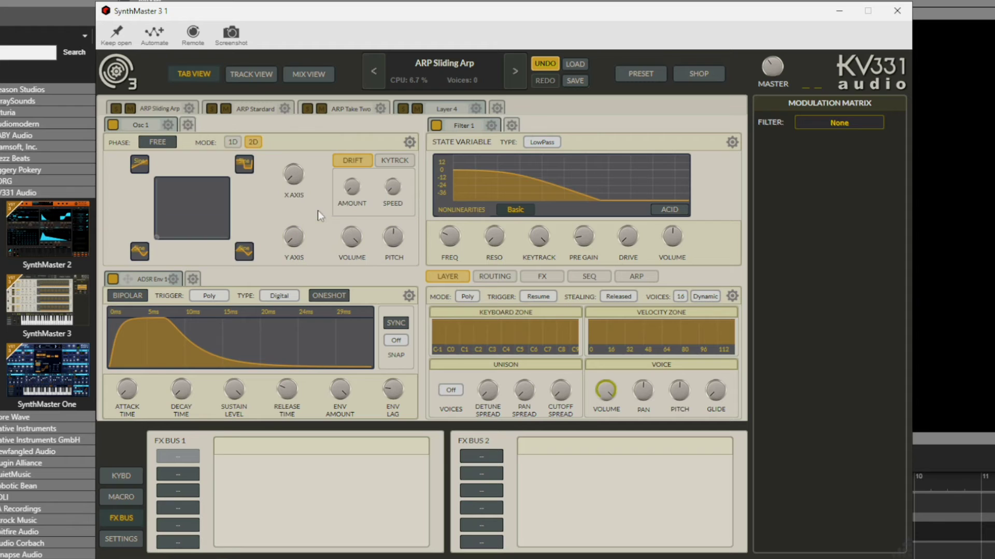
# Replace Layer 4's oscillator with a VAnalog Osc.
pyautogui.click(169, 122)
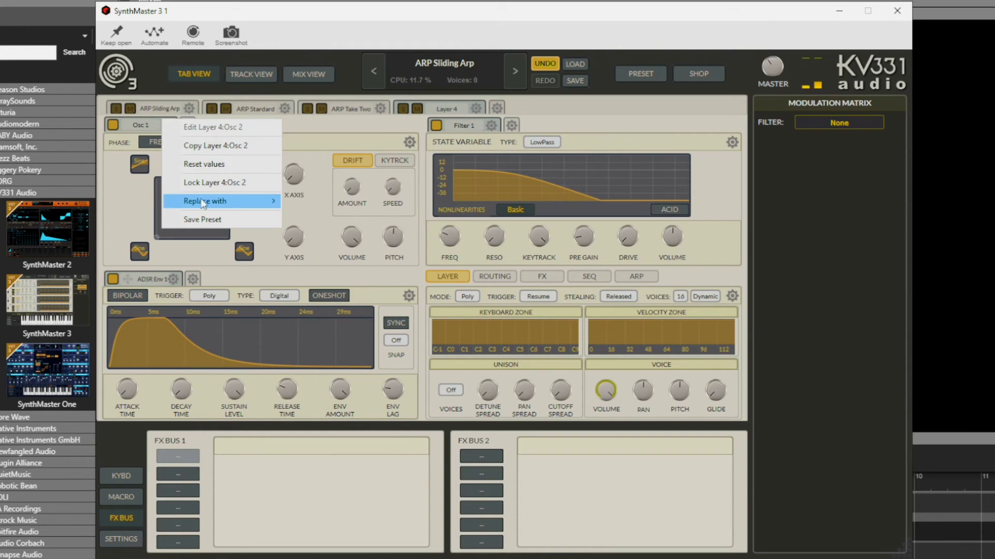
pyautogui.moveTo(205, 200)
pyautogui.click(315, 244)
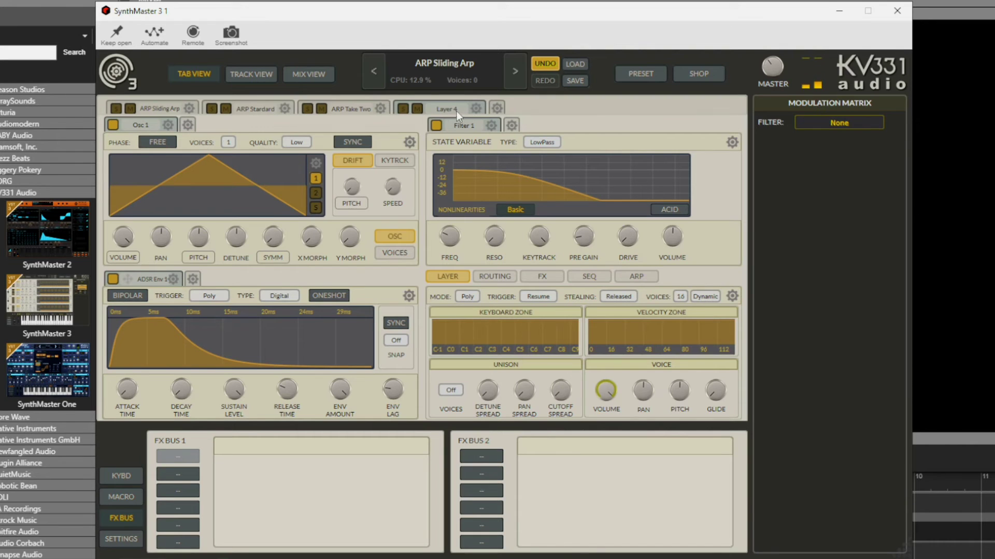
# Solo Layer 4 and raise the cutoff frequency of its Filter 1 to near the upper end of the range.
pyautogui.click(403, 109)
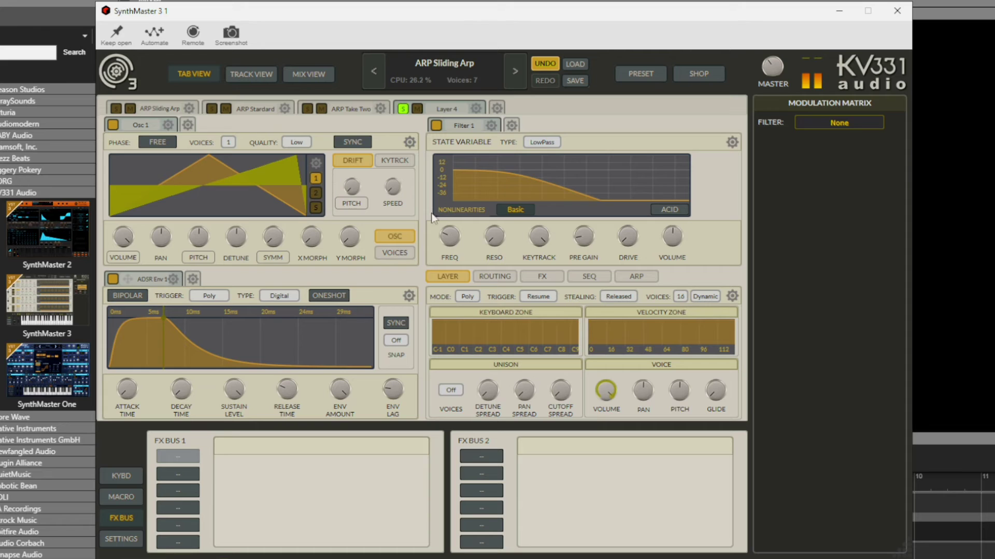
pyautogui.moveTo(447, 237); pyautogui.dragTo(439, 188)
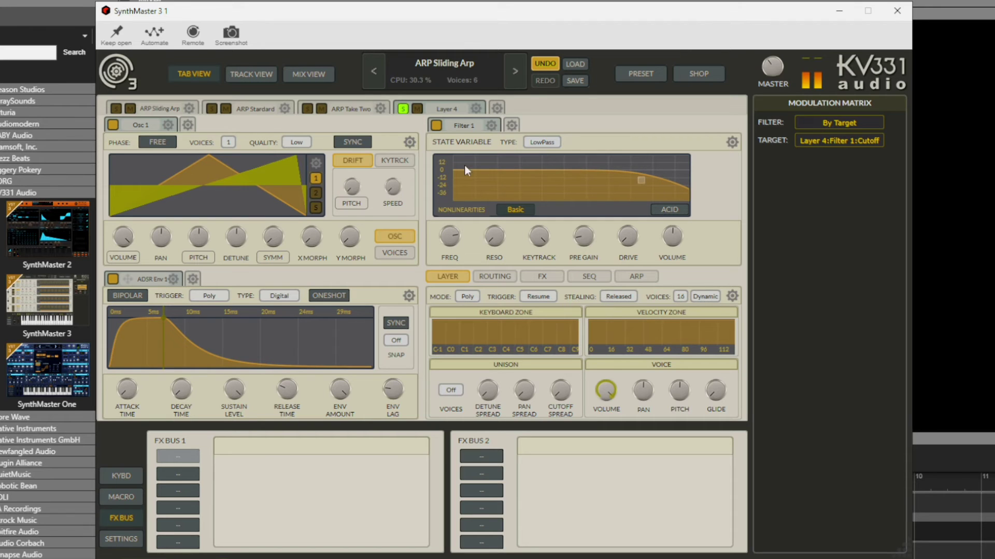
# Add a Phaser Filter as Layer 4's second filter and raise its frequency.
pyautogui.click(512, 126)
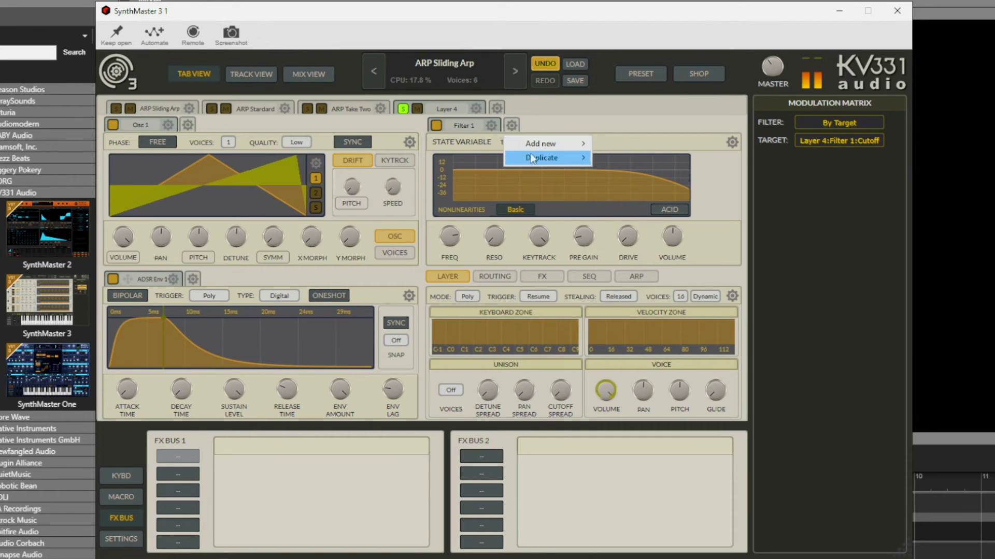
pyautogui.moveTo(579, 147)
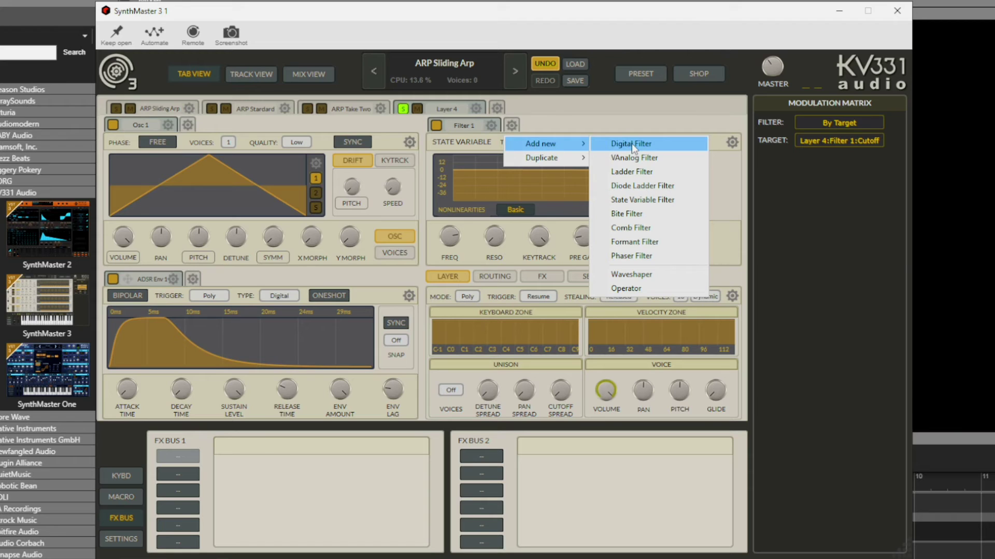
pyautogui.click(627, 255)
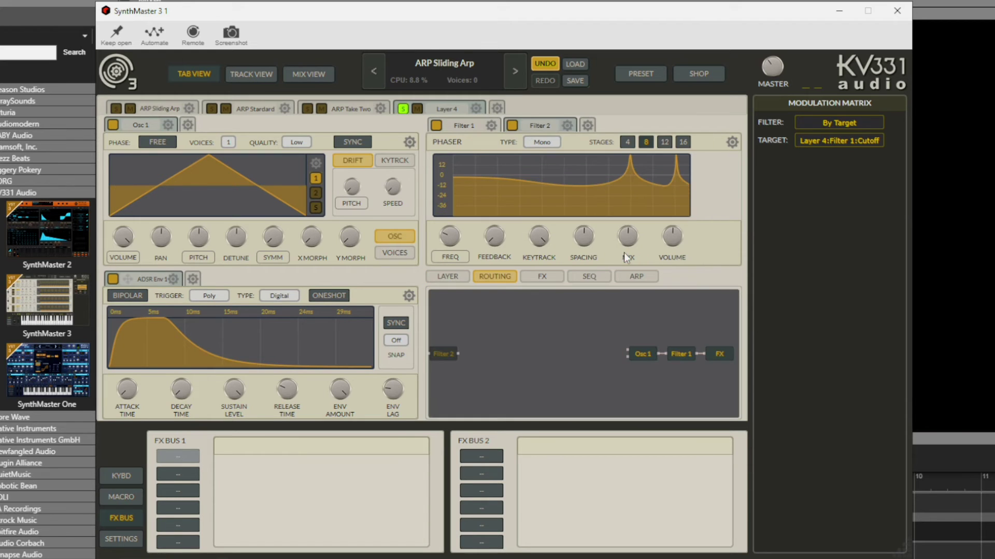
pyautogui.moveTo(458, 235)
pyautogui.mouseDown()
pyautogui.moveTo(456, 210)
pyautogui.moveTo(446, 226)
pyautogui.mouseUp()
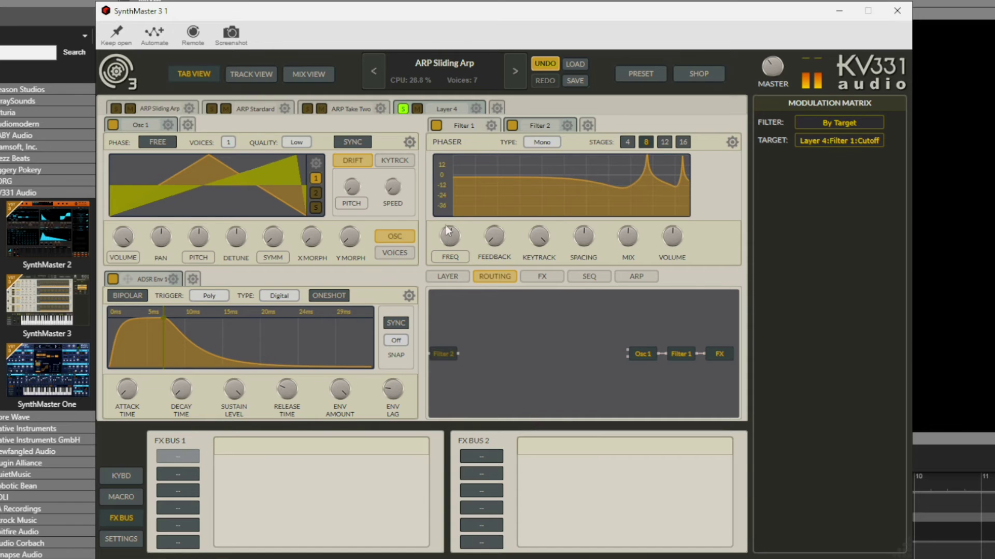
# Activate Filter 2 and arrange Layer 4's routing so the signal runs from Osc 1 through Filter 1 and Filter 2 to FX.
pyautogui.moveTo(643, 355); pyautogui.dragTo(526, 354)
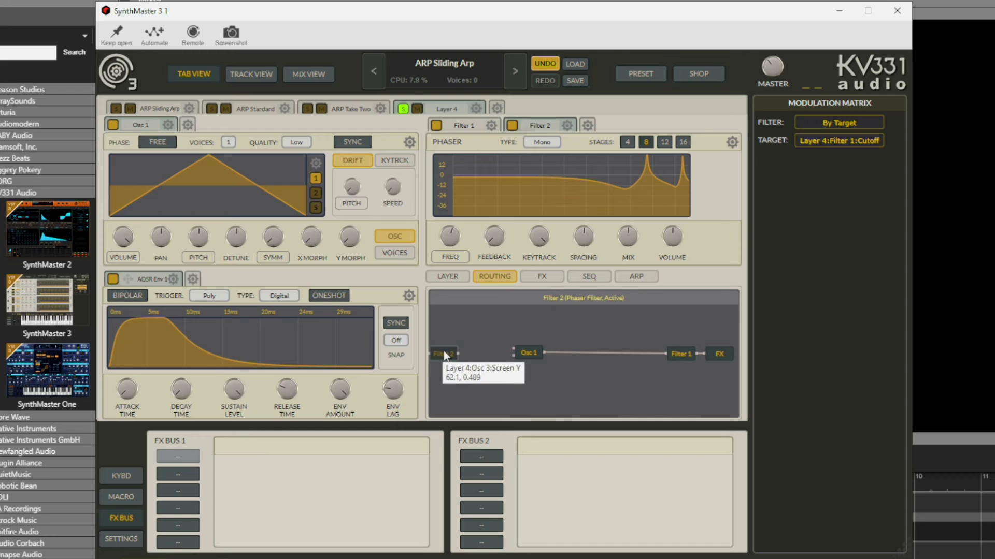
pyautogui.moveTo(443, 354); pyautogui.dragTo(617, 351)
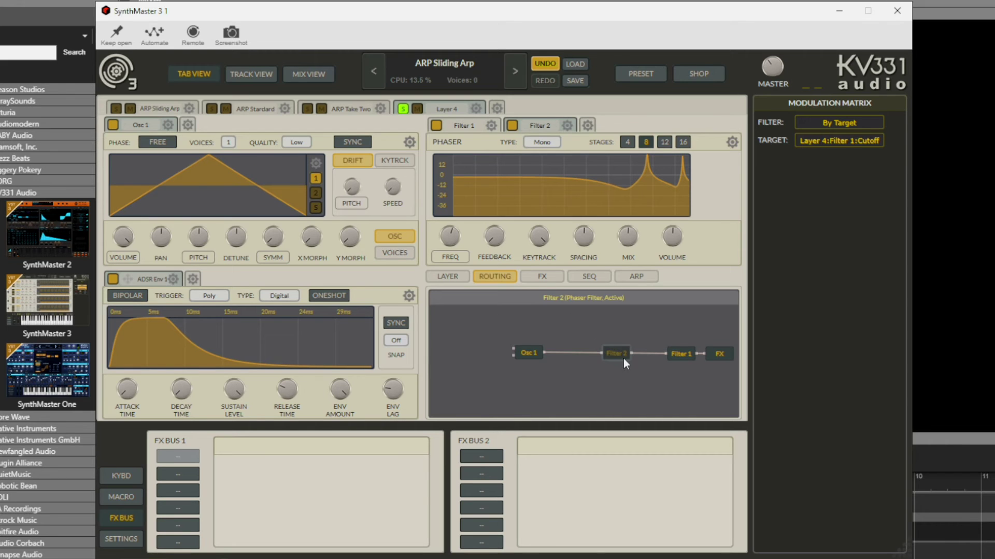
pyautogui.click(621, 354)
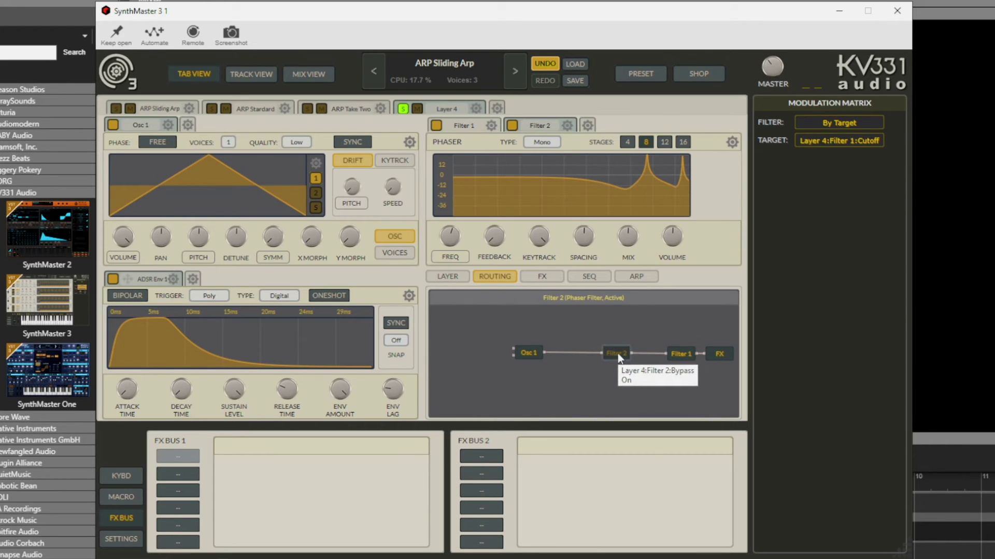
pyautogui.moveTo(616, 354); pyautogui.dragTo(647, 360)
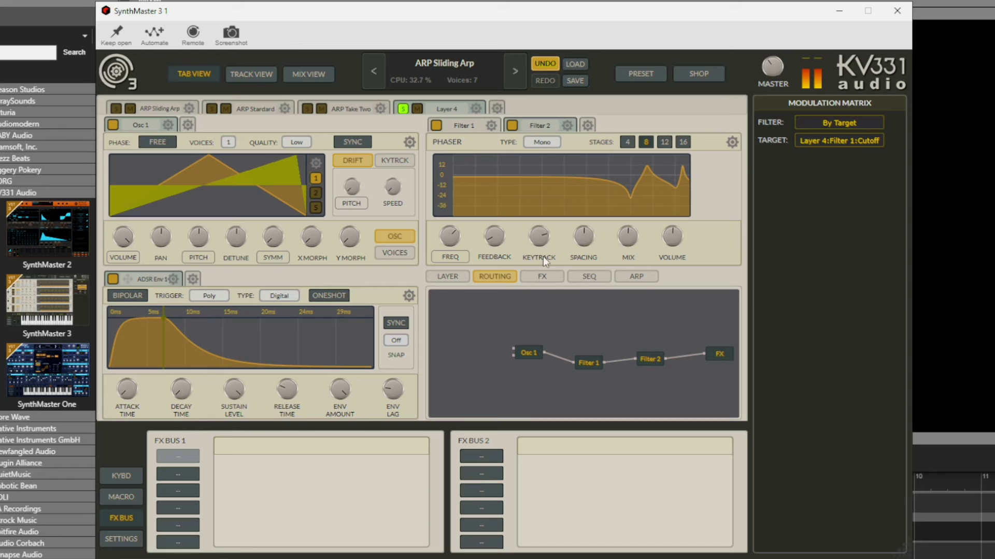
# With Filter 1 switched off, reduce the spacing of Filter 2's phaser, and switch Filter 1 back on.
pyautogui.click(437, 128)
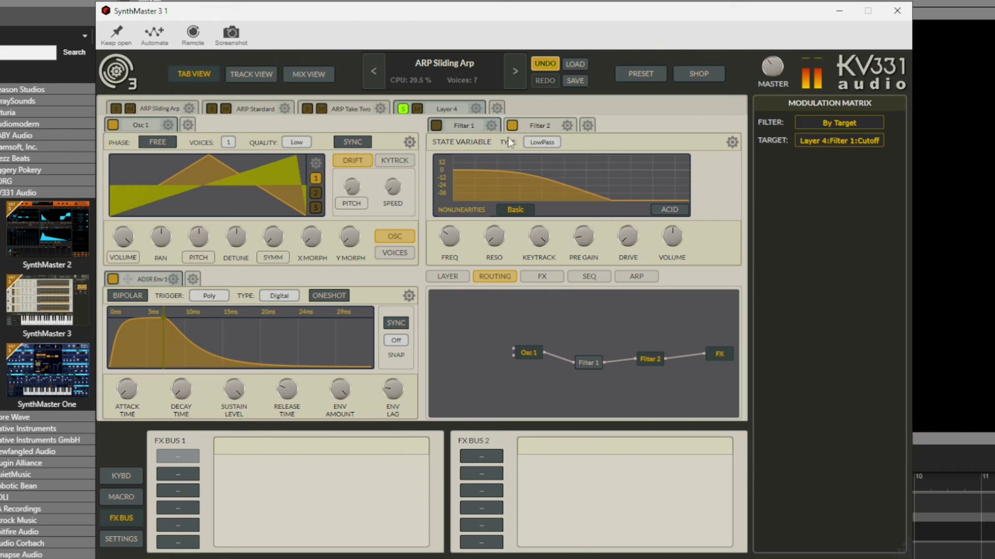
pyautogui.click(533, 125)
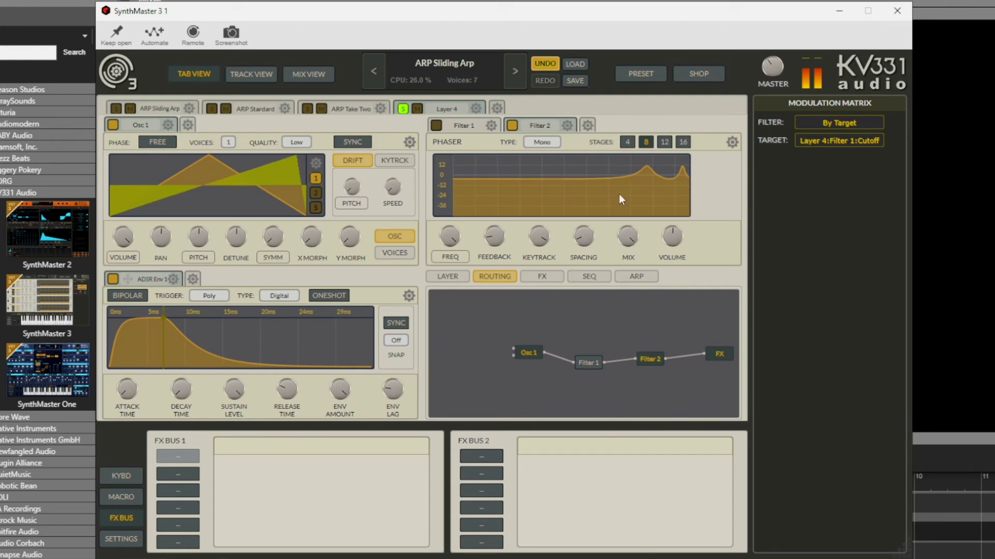
pyautogui.click(450, 125)
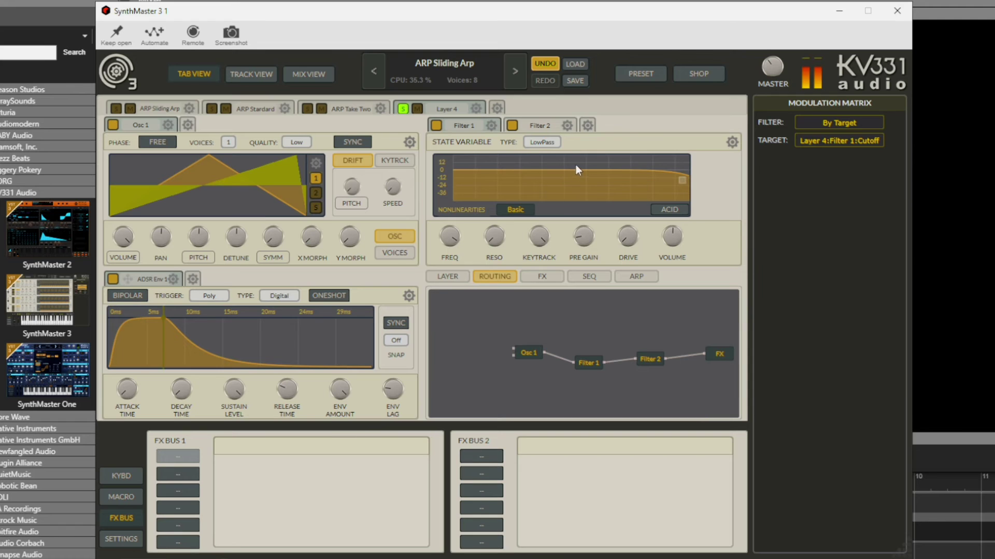
# Lengthen the release time of Layer 4's ADSR envelope and add an LFO beside it.
pyautogui.moveTo(284, 387); pyautogui.dragTo(283, 359)
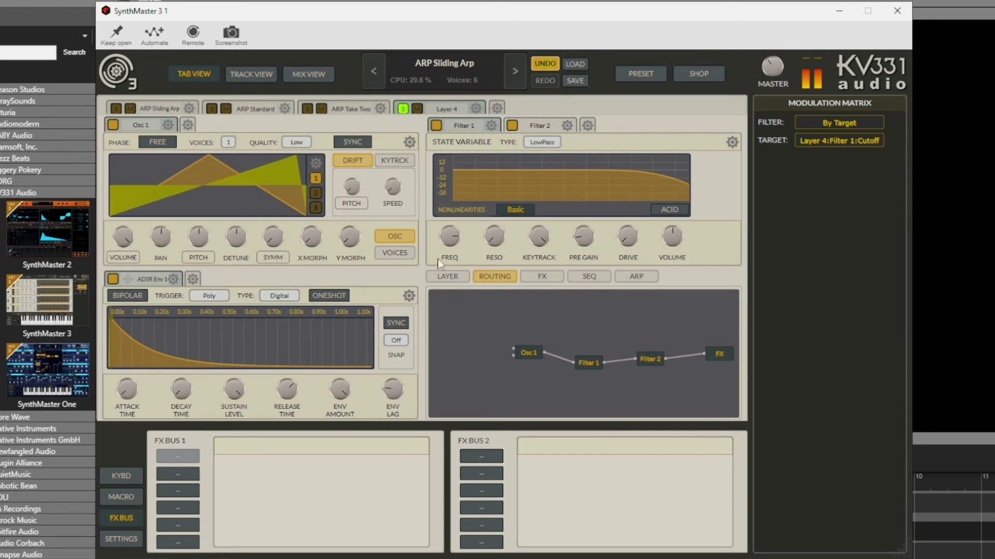
pyautogui.click(193, 278)
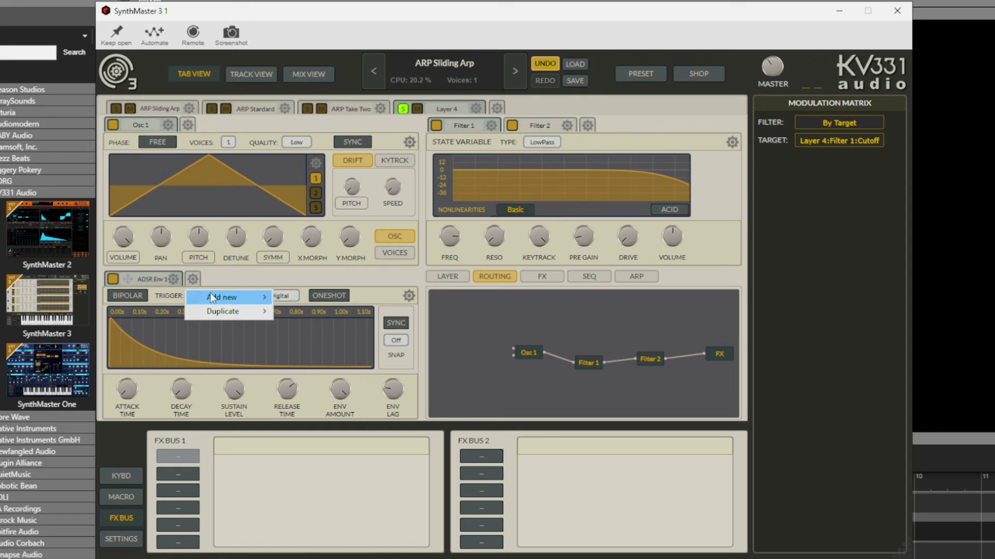
pyautogui.moveTo(230, 299)
pyautogui.click(300, 329)
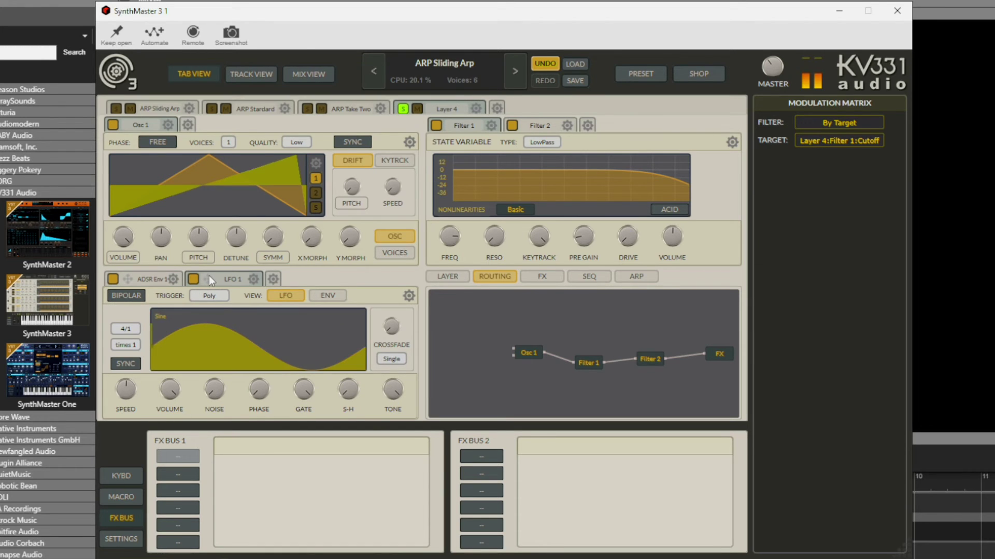
# Assign LFO 1 to modulate Filter 1's cutoff and lower the base cutoff frequency to around mid-range.
pyautogui.moveTo(209, 279); pyautogui.dragTo(449, 242)
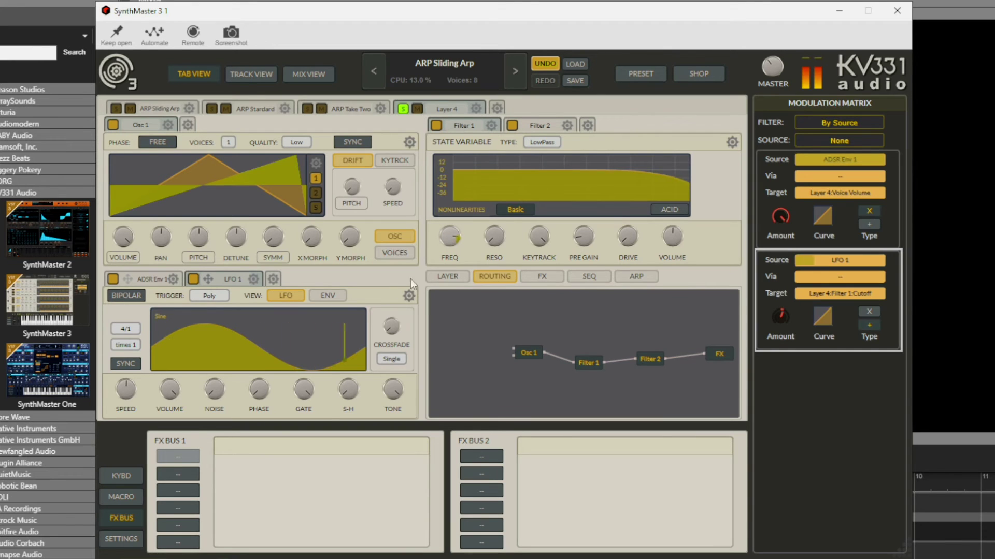
pyautogui.click(453, 233)
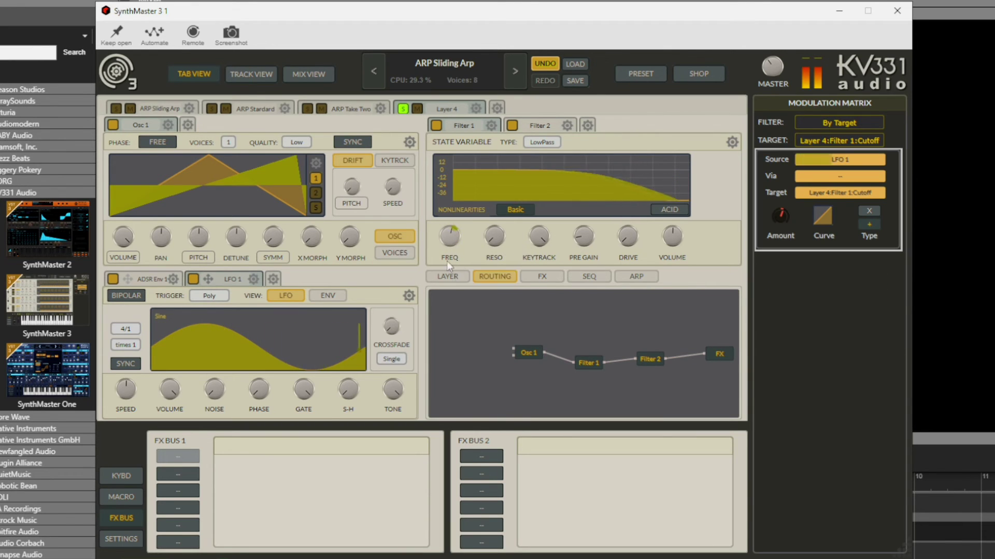
# Set LFO 1's trigger to Global and reduce the LFO's volume.
pyautogui.moveTo(171, 322)
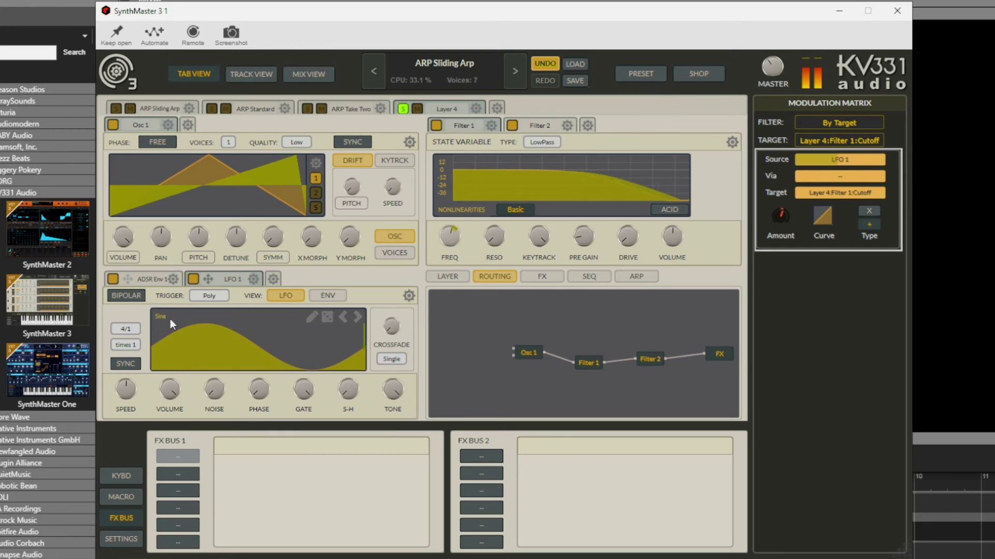
pyautogui.click(214, 294)
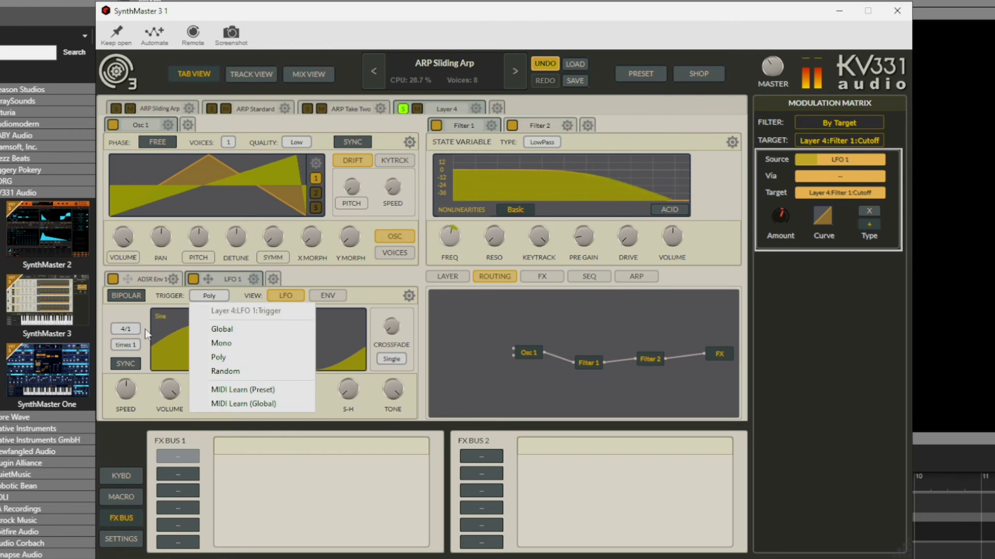
pyautogui.click(218, 328)
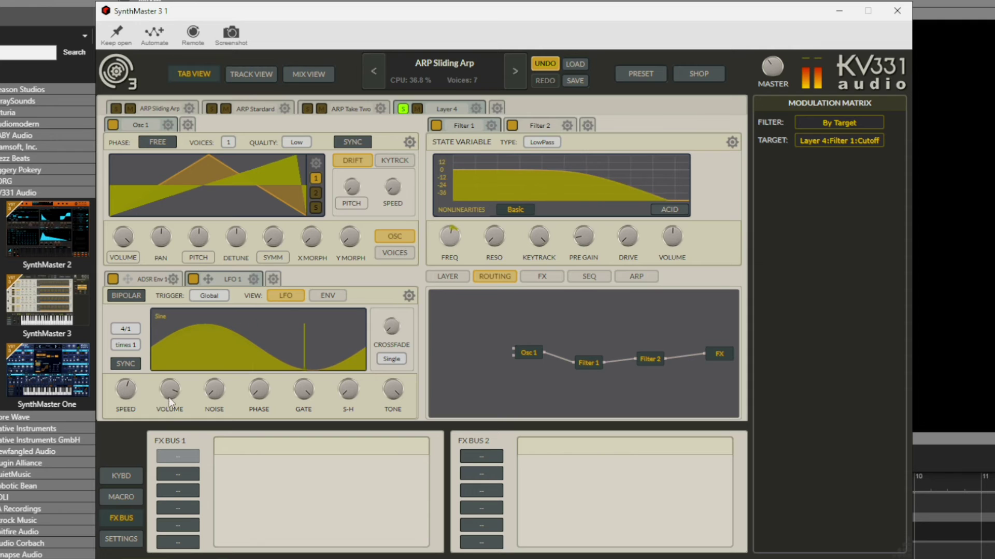
pyautogui.moveTo(169, 397)
pyautogui.mouseDown()
pyautogui.moveTo(170, 425)
pyautogui.moveTo(167, 409)
pyautogui.mouseUp()
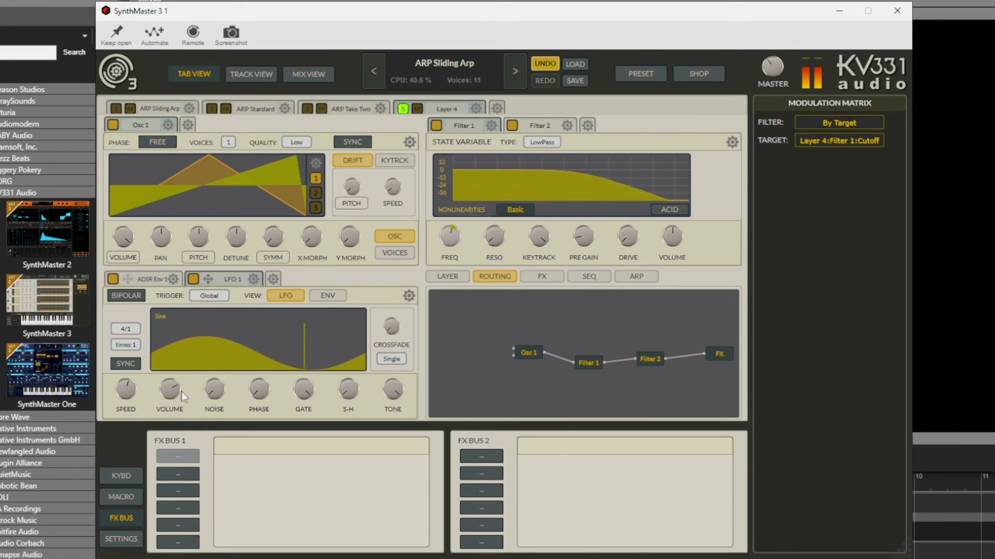
# Take Layer 4 out of solo and show its layer settings with the zones, unison and voice controls.
pyautogui.moveTo(261, 309)
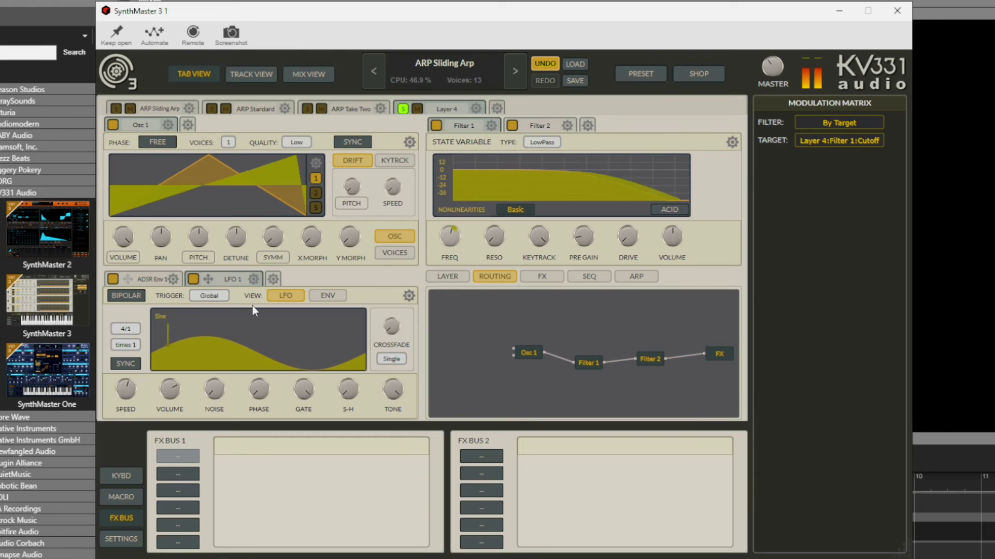
pyautogui.click(403, 109)
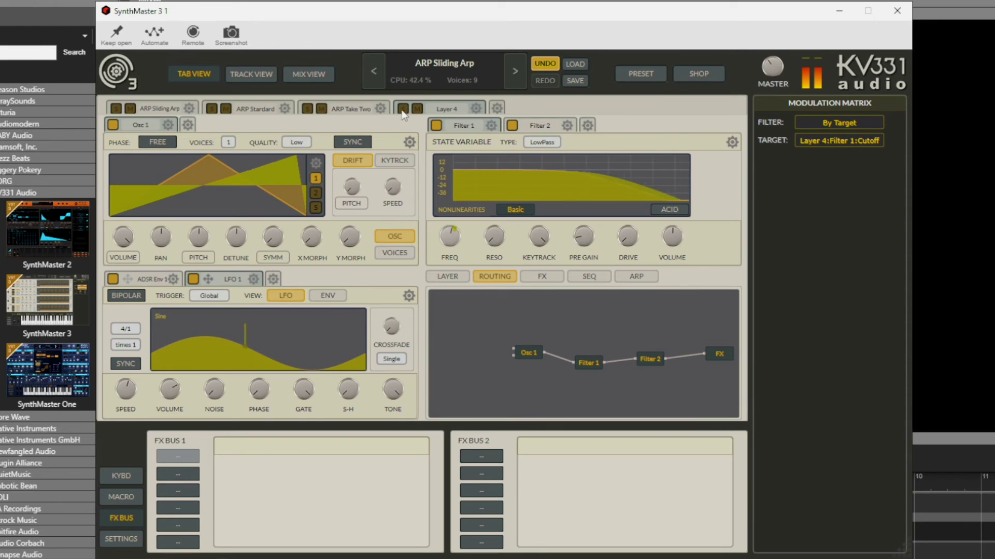
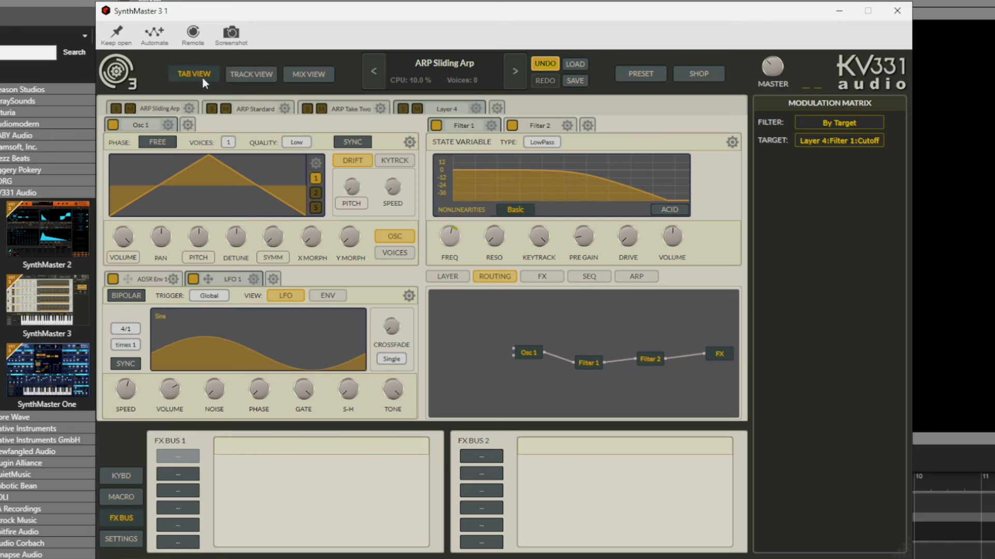
pyautogui.click(445, 276)
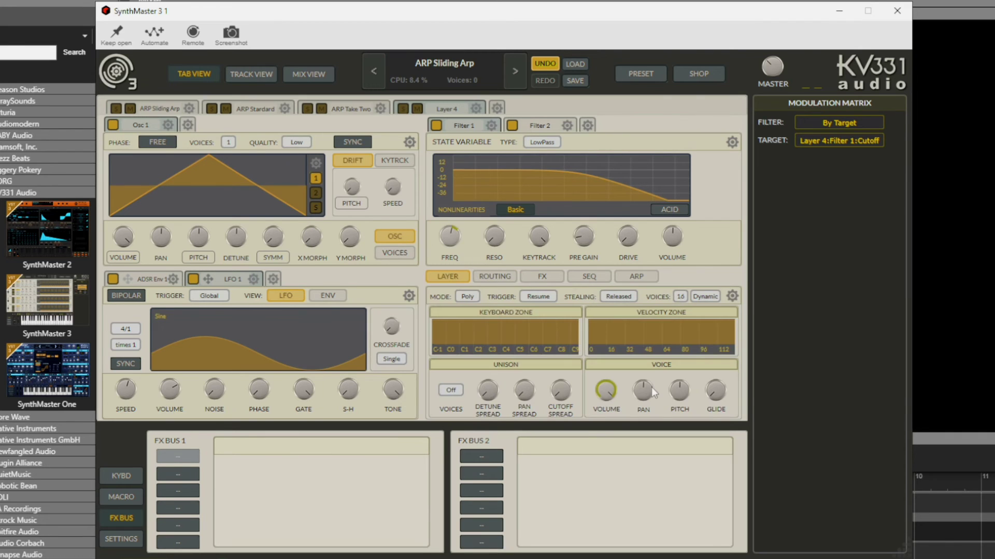
pyautogui.moveTo(651, 387)
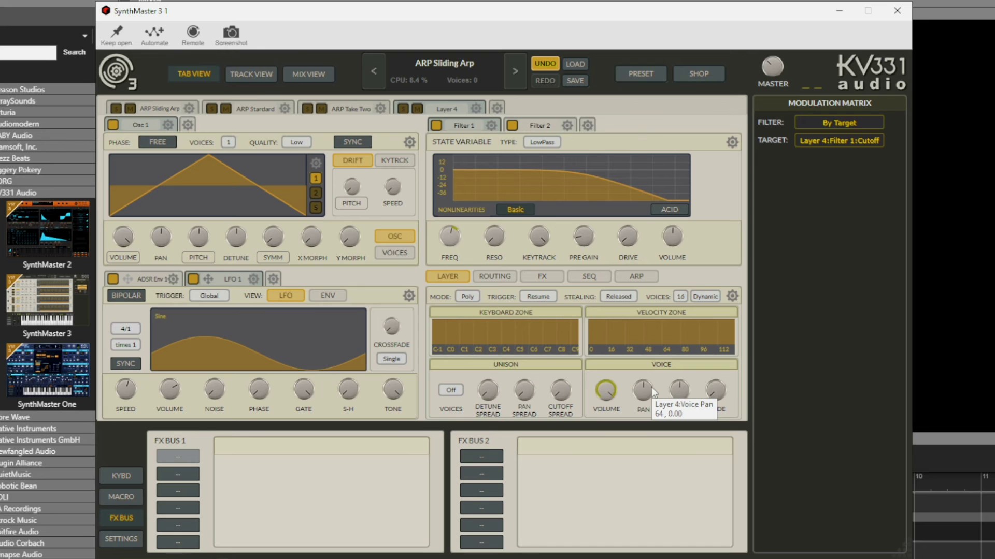
# Save the patch as a new preset named SM3 TSTR Patch Six in the SynthMaster3 Presets folder.
pyautogui.click(573, 82)
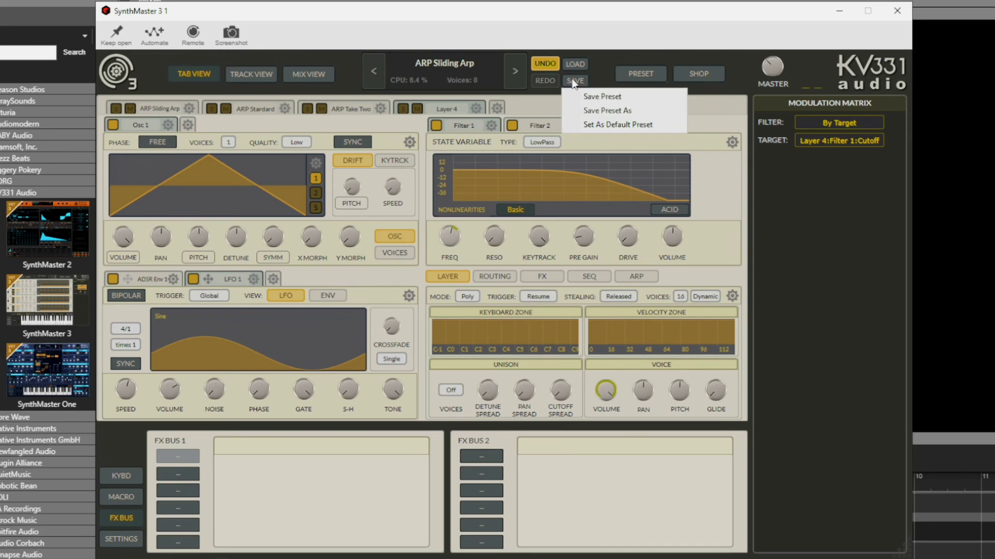
pyautogui.click(600, 111)
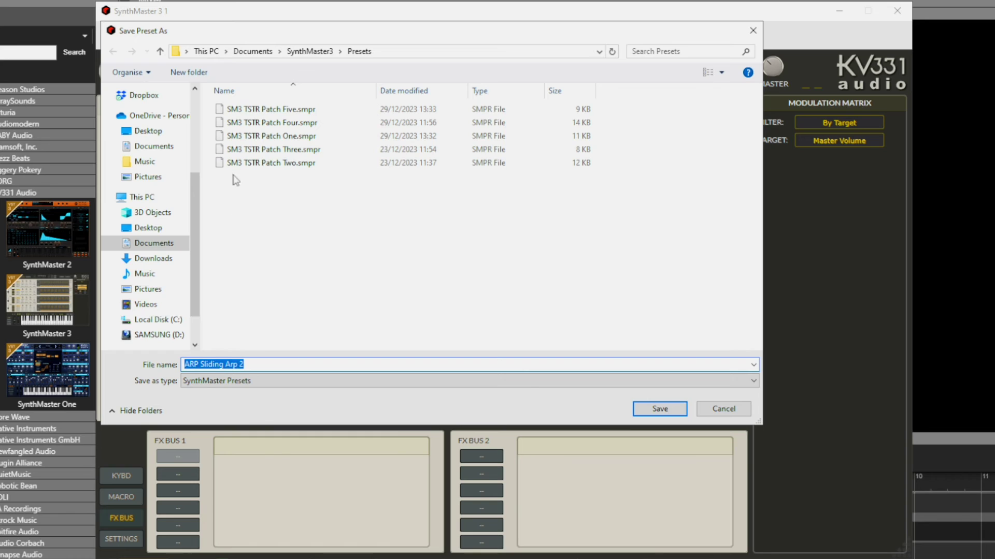
pyautogui.click(273, 153)
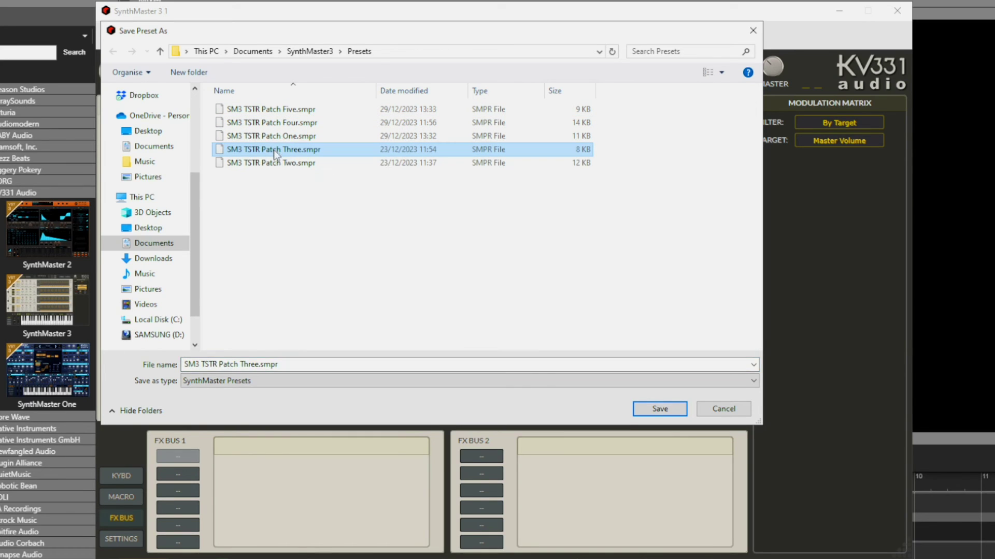
pyautogui.click(259, 363)
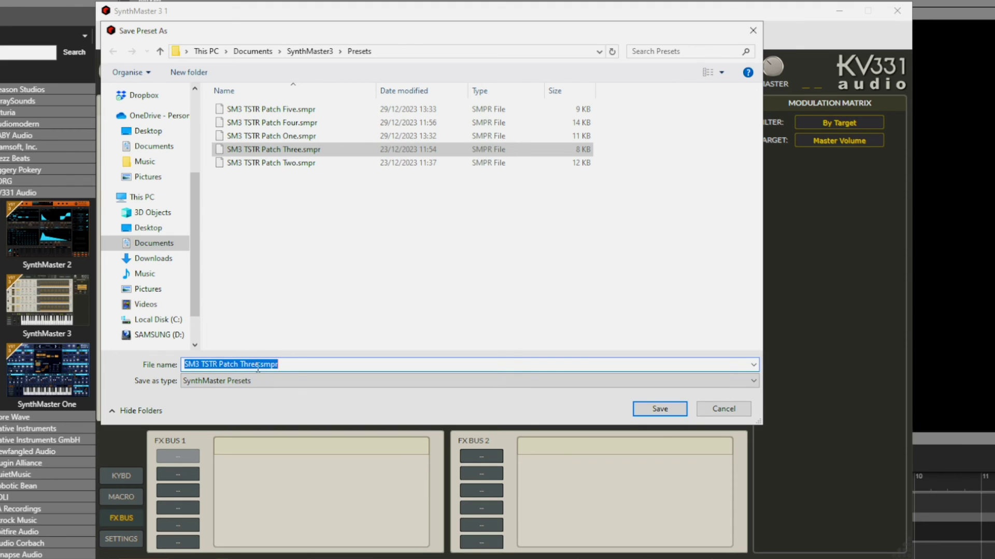
pyautogui.click(259, 364)
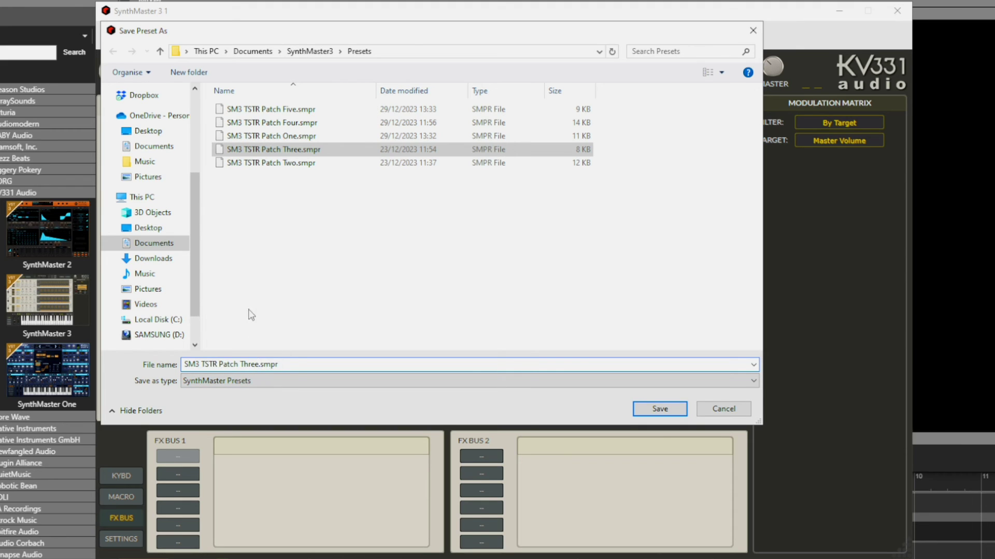
pyautogui.press('BackSpace')
pyautogui.press('BackSpace')
pyautogui.press('BackSpace')
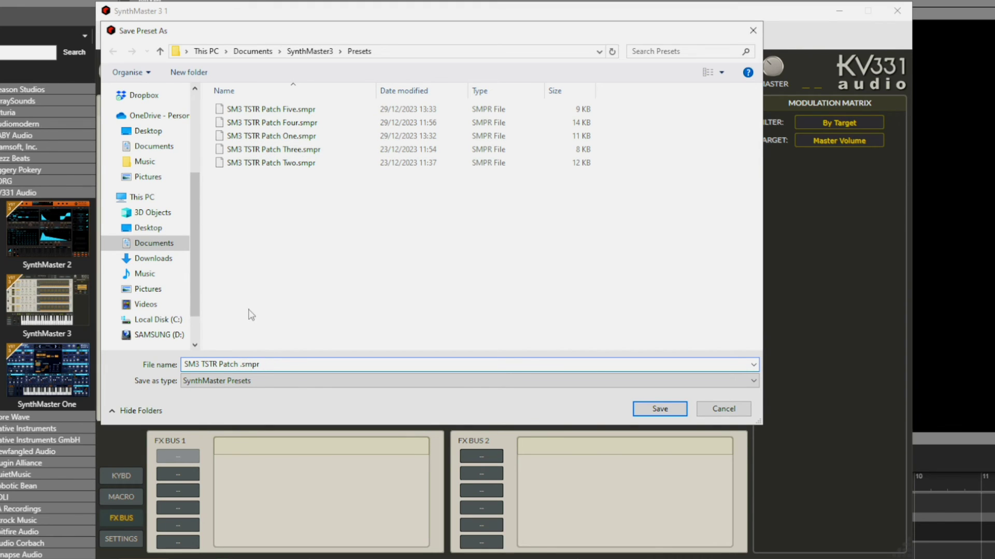
pyautogui.write('Six')
pyautogui.press('Return')
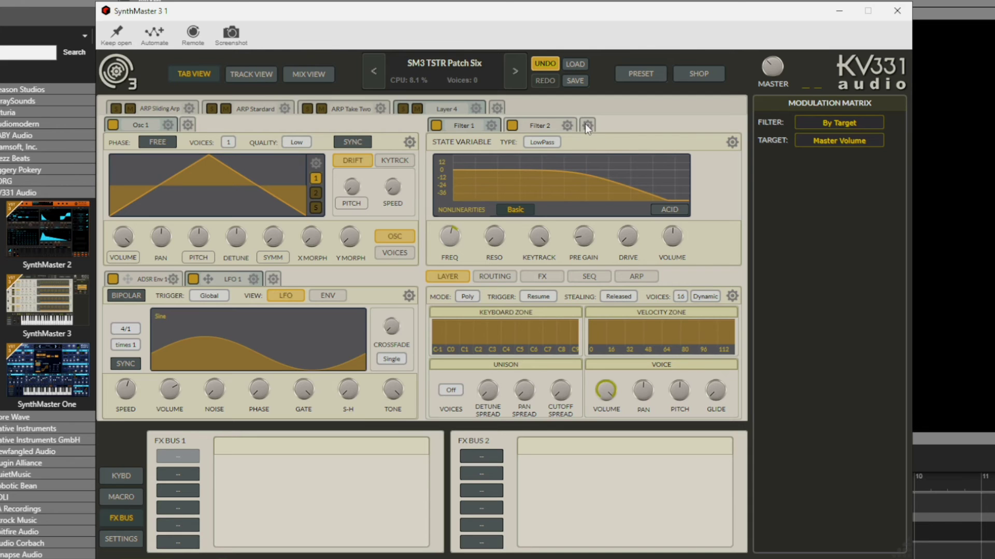
# Add a Modulator alongside Osc 1 on Layer 4.
pyautogui.click(182, 123)
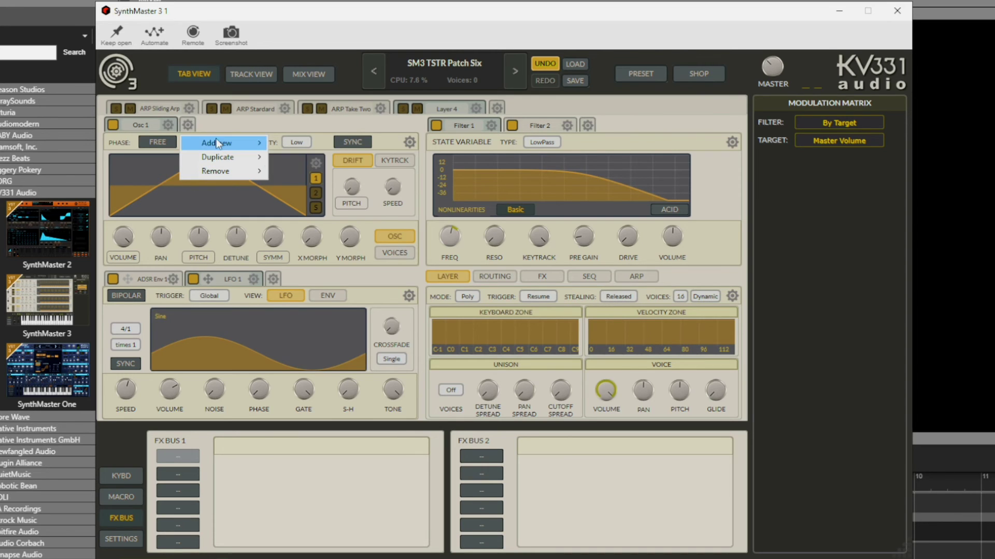
pyautogui.moveTo(228, 143)
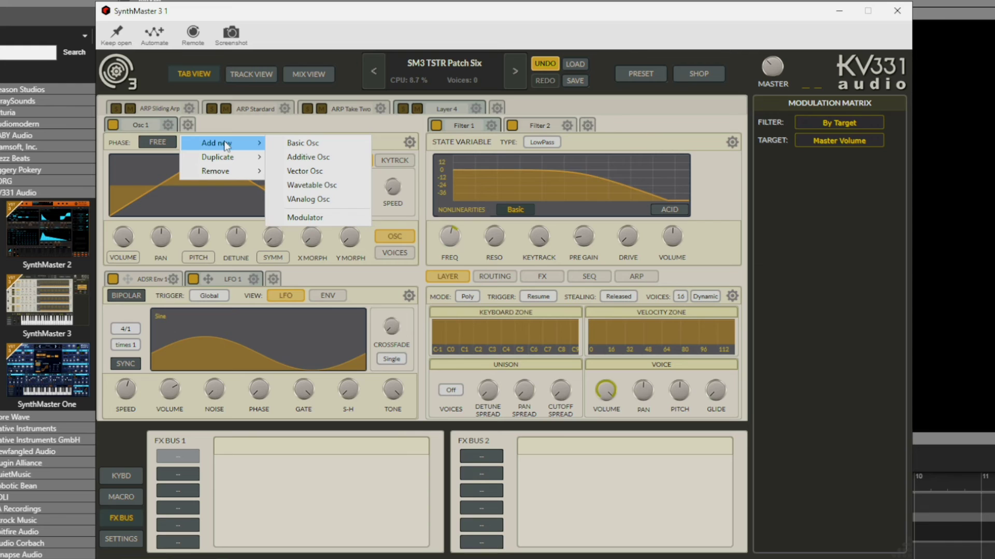
pyautogui.click(302, 220)
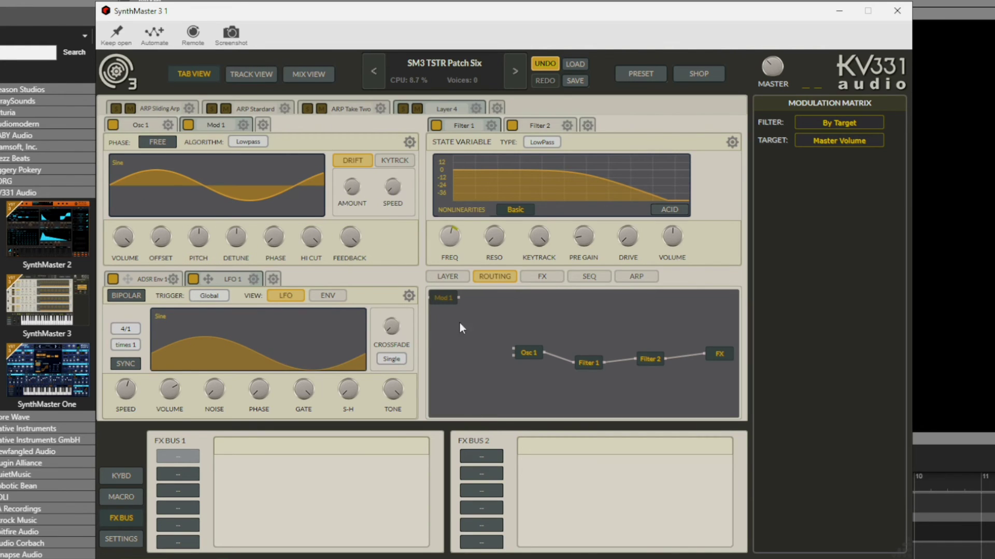
# Bypass Mod 1 on Layer 4 and load the DX7 Algorithm 17 template.
pyautogui.click(440, 297)
pyautogui.click(444, 63)
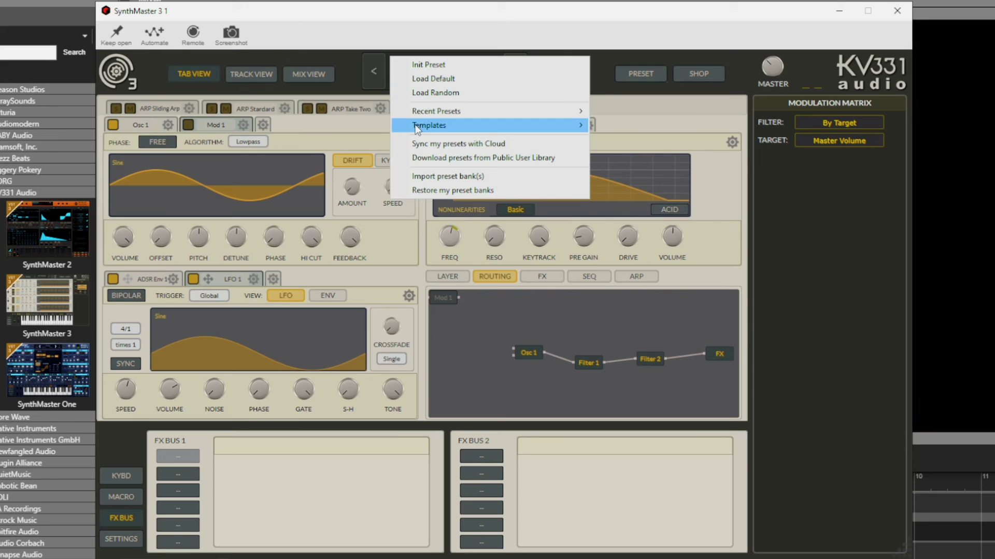
pyautogui.moveTo(416, 128)
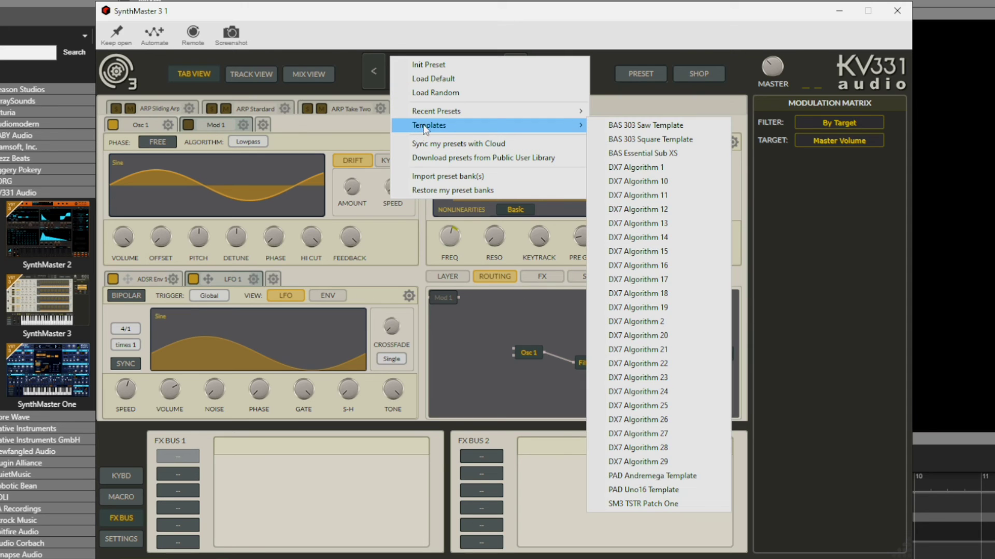
pyautogui.click(646, 284)
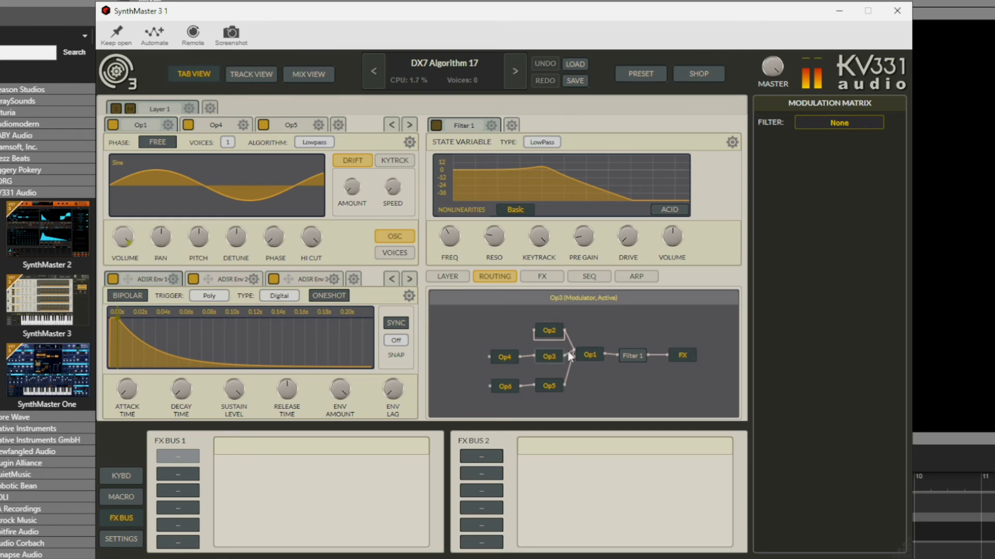
# Bypass operators one by one in the routing diagram, then switch all of them except Op6 back on.
pyautogui.click(581, 357)
pyautogui.click(585, 356)
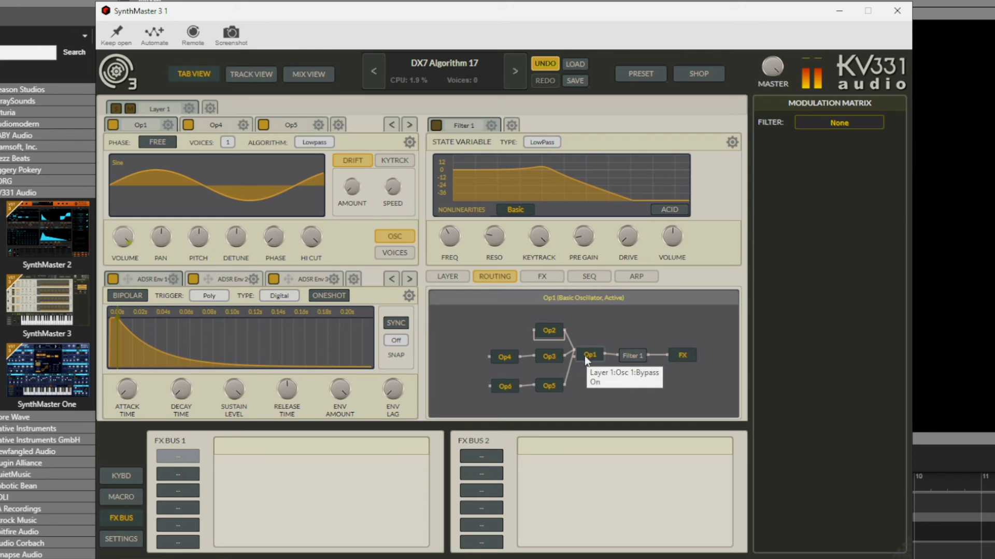
pyautogui.click(552, 359)
pyautogui.click(505, 357)
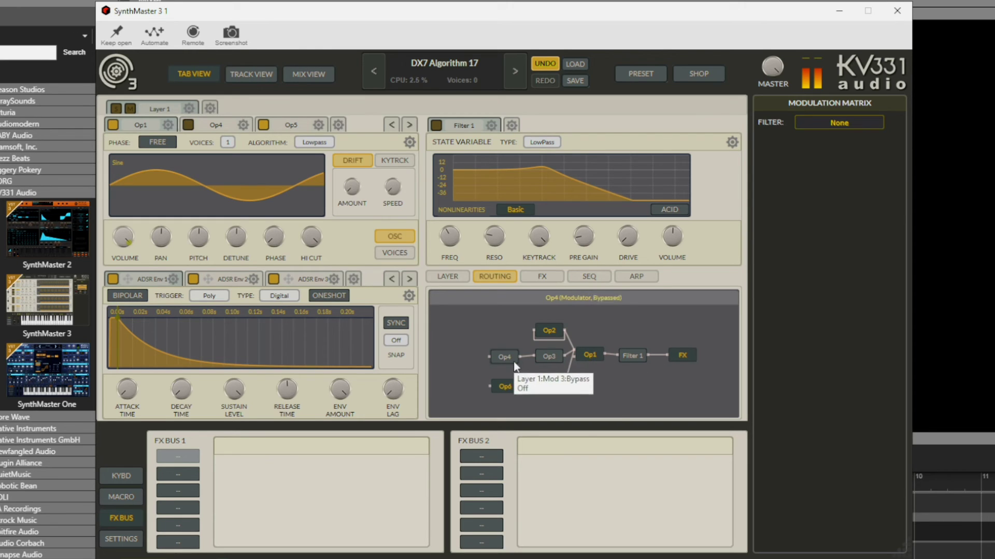
pyautogui.click(545, 385)
pyautogui.click(549, 356)
pyautogui.click(548, 385)
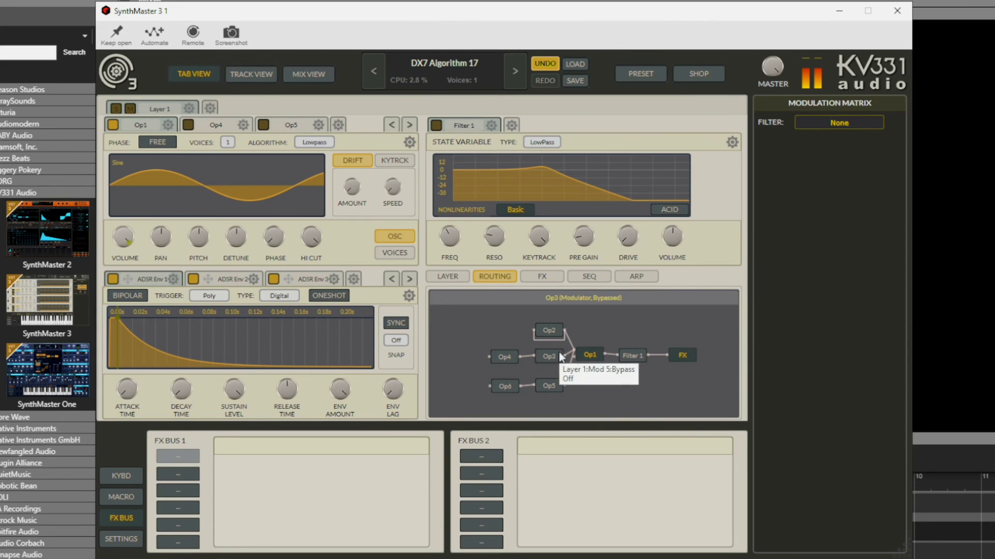
pyautogui.click(546, 356)
pyautogui.click(550, 330)
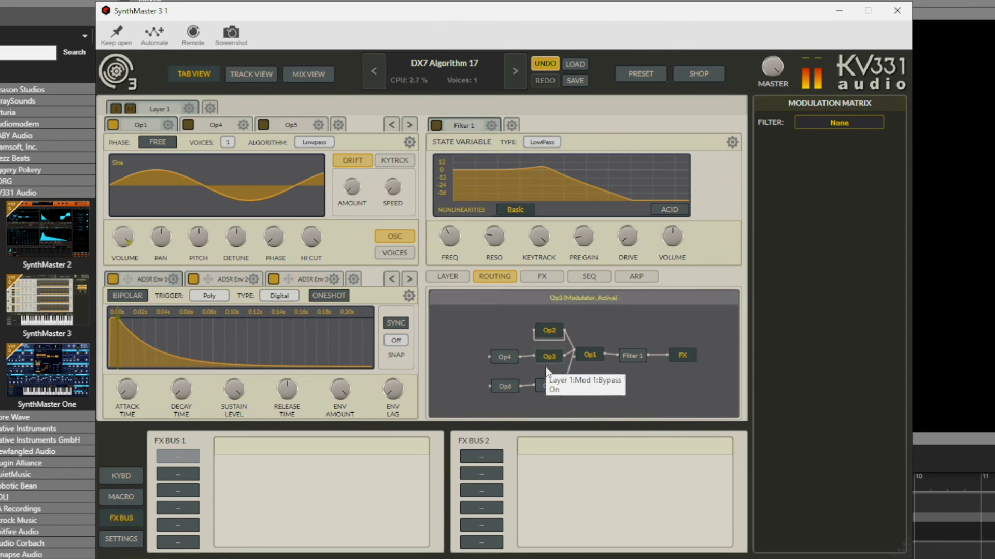
pyautogui.click(498, 359)
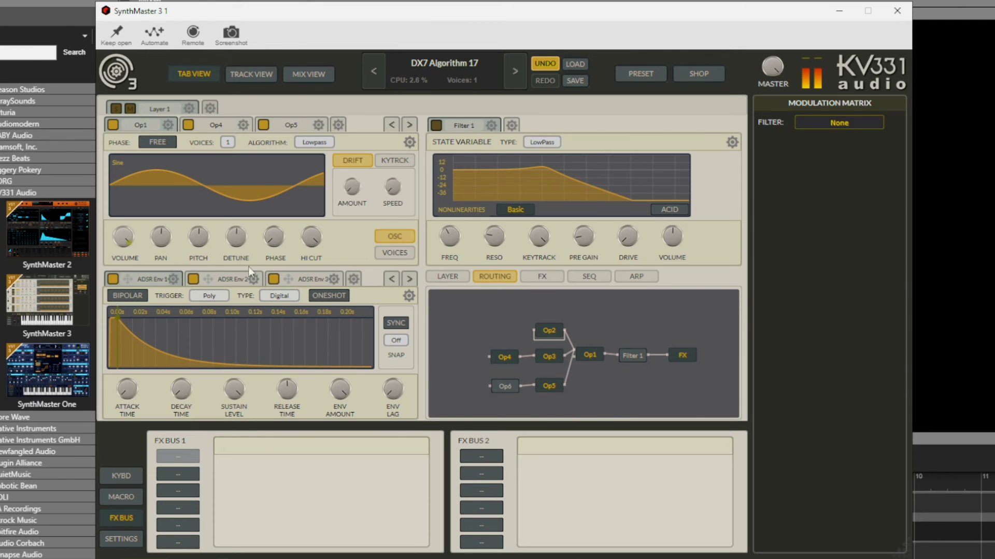
# Load the DX7 Algorithm 23 template and turn down the master volume.
pyautogui.click(516, 73)
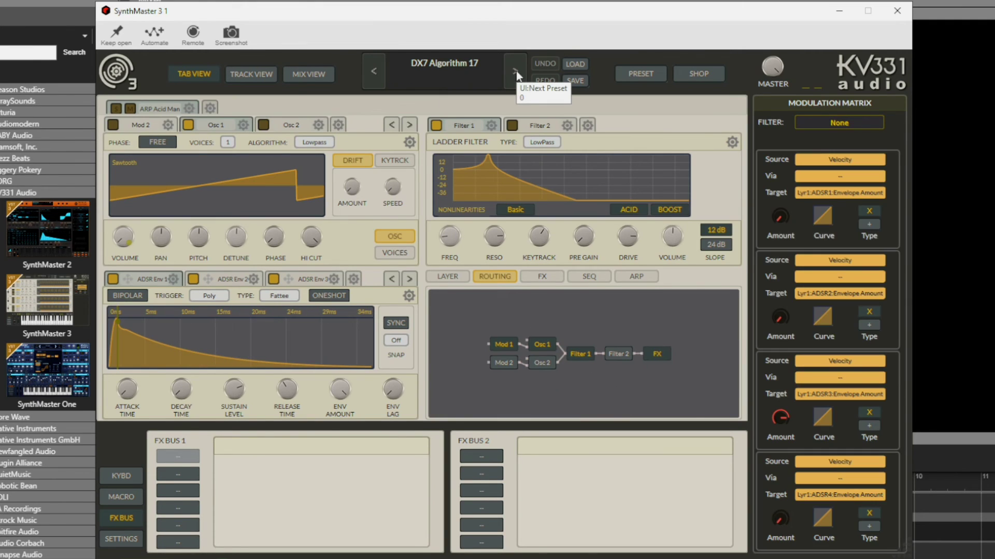
pyautogui.click(439, 63)
pyautogui.moveTo(449, 125)
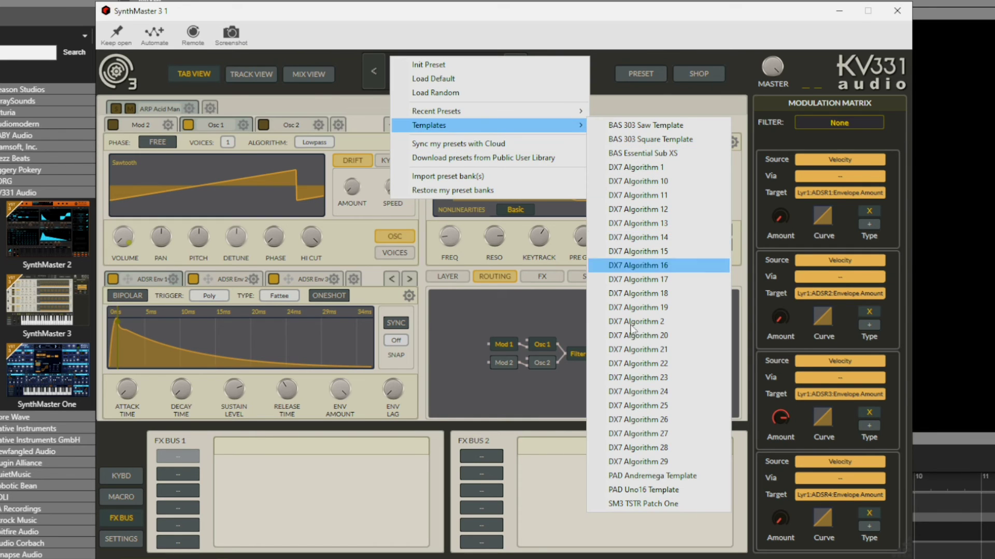
pyautogui.click(637, 378)
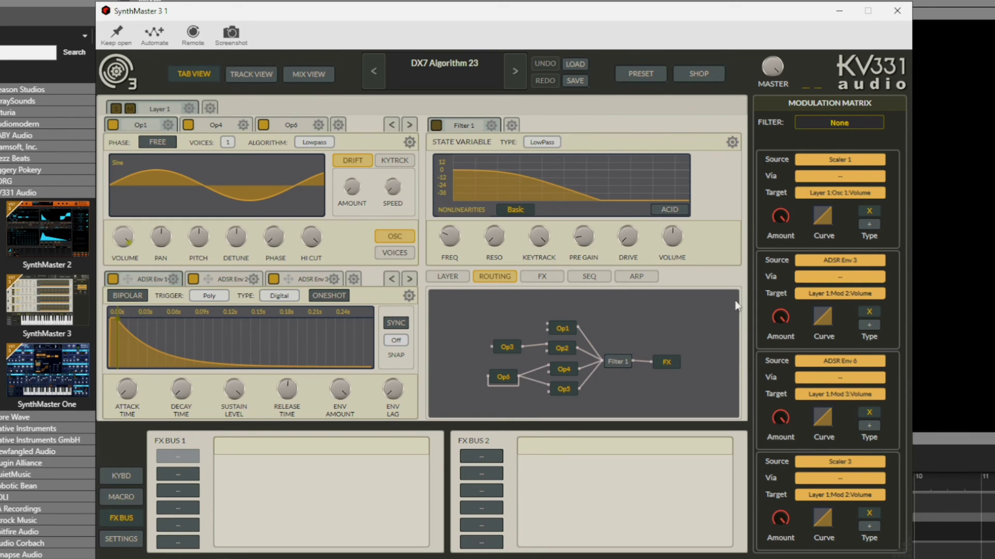
pyautogui.moveTo(773, 69); pyautogui.dragTo(775, 99)
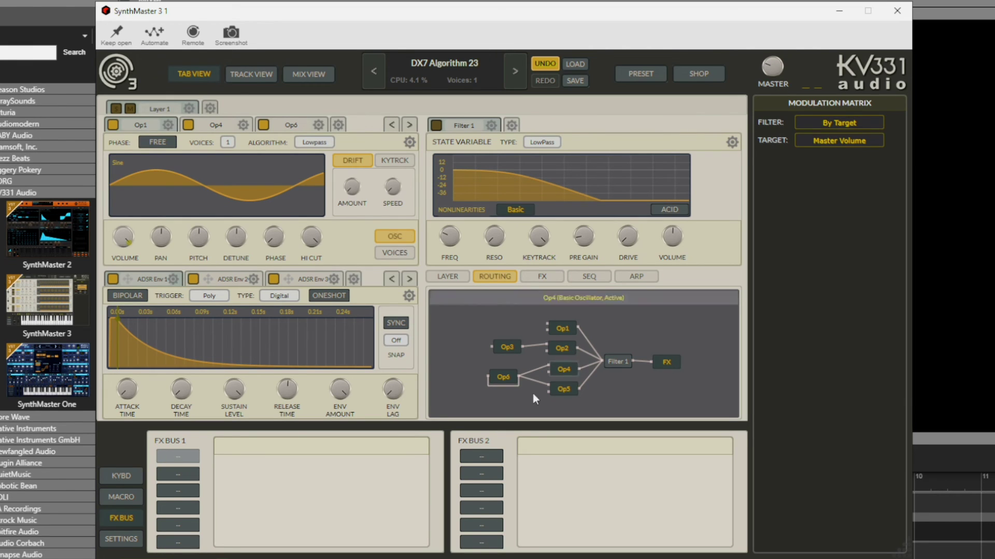
# Bypass Op4 and Op5 in the routing and set Op6's algorithm to Sync Half Window.
pyautogui.click(562, 371)
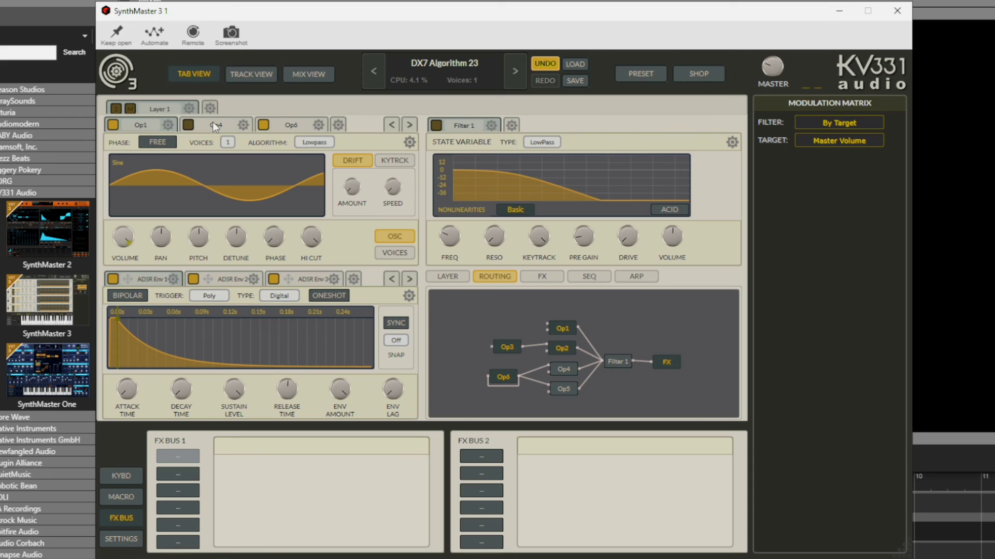
pyautogui.click(290, 124)
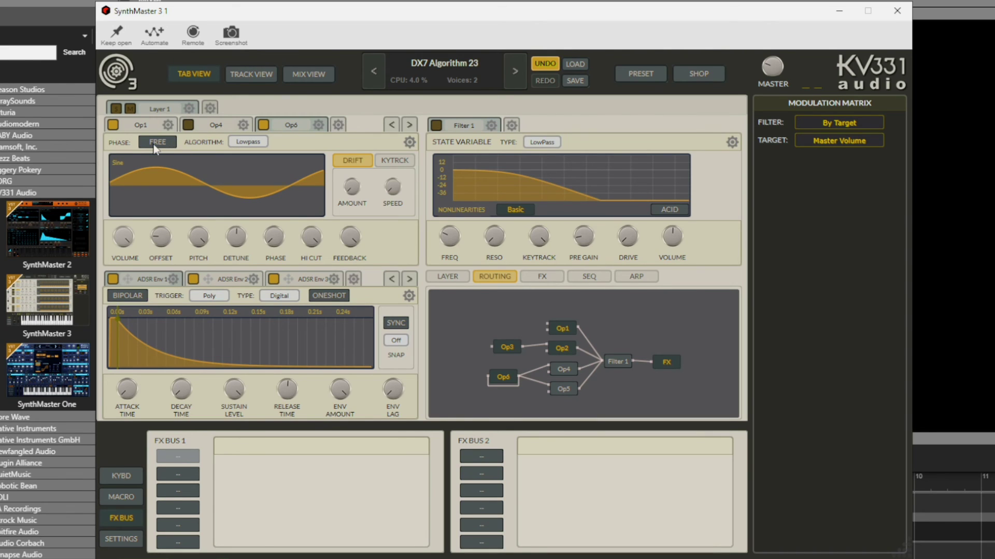
pyautogui.click(247, 141)
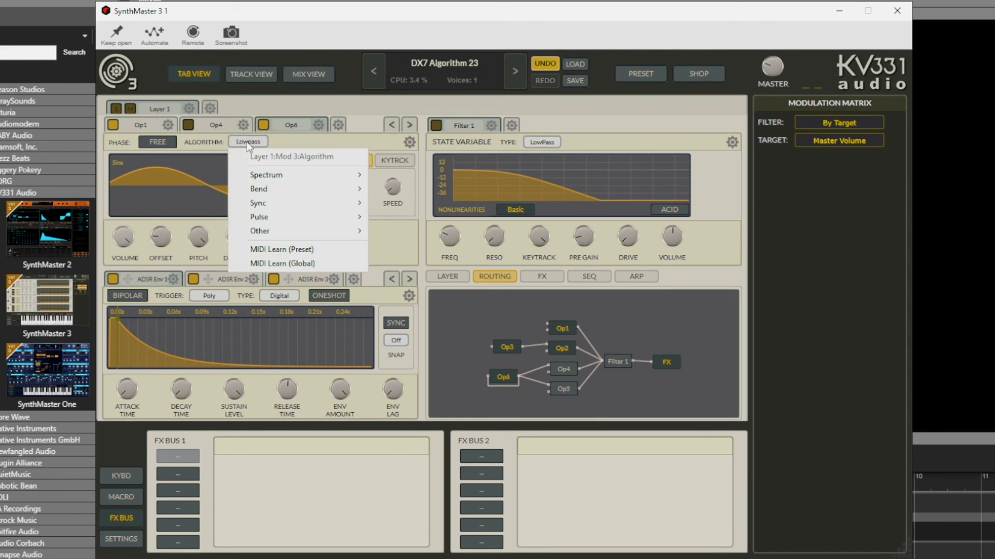
pyautogui.moveTo(264, 204)
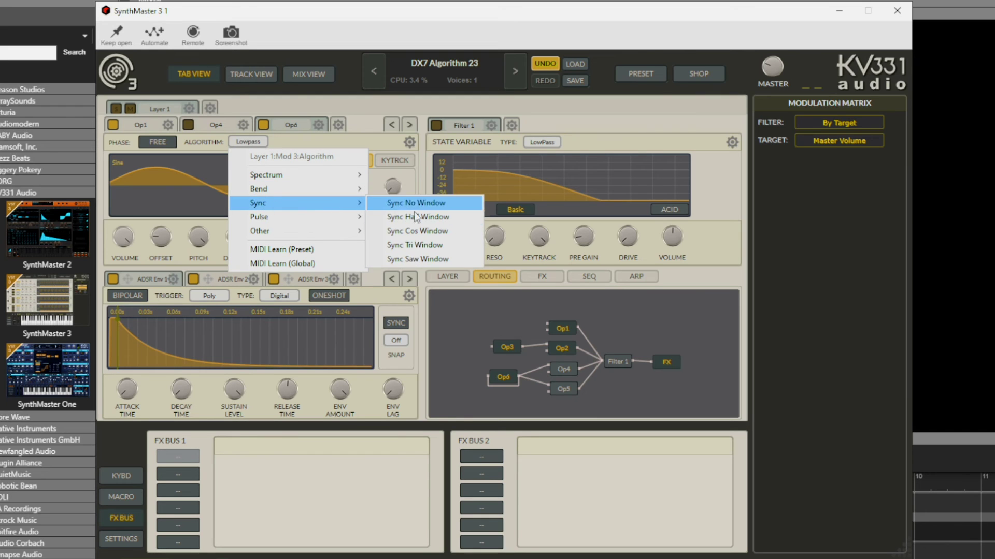
pyautogui.click(358, 224)
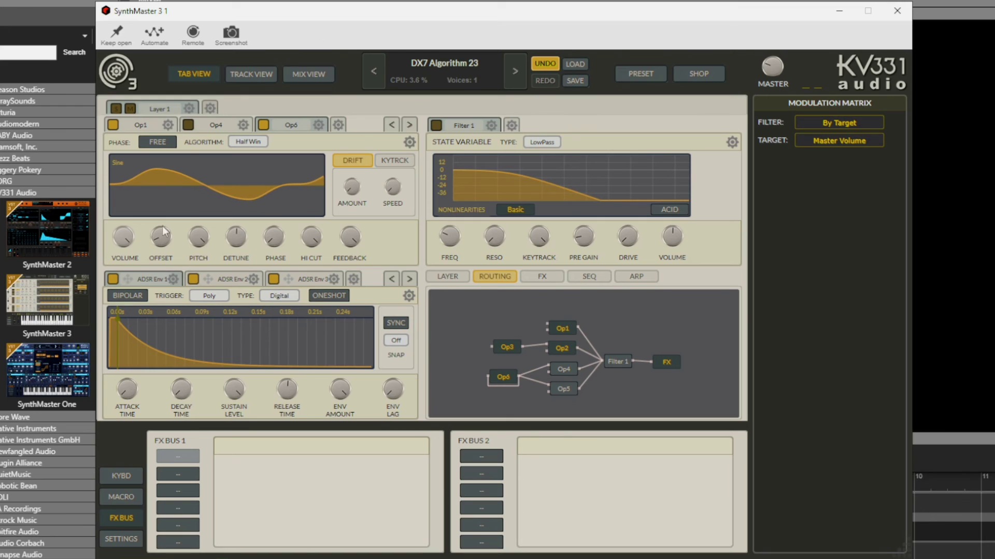
# Switch Op4 back on and compare the settings of Op4, Op6 and Op1.
pyautogui.click(212, 125)
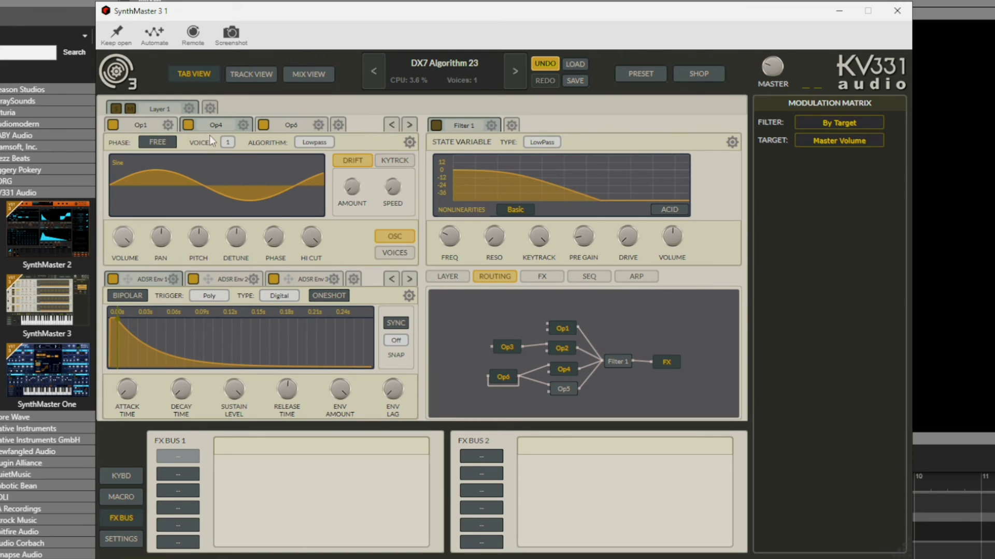
pyautogui.click(282, 119)
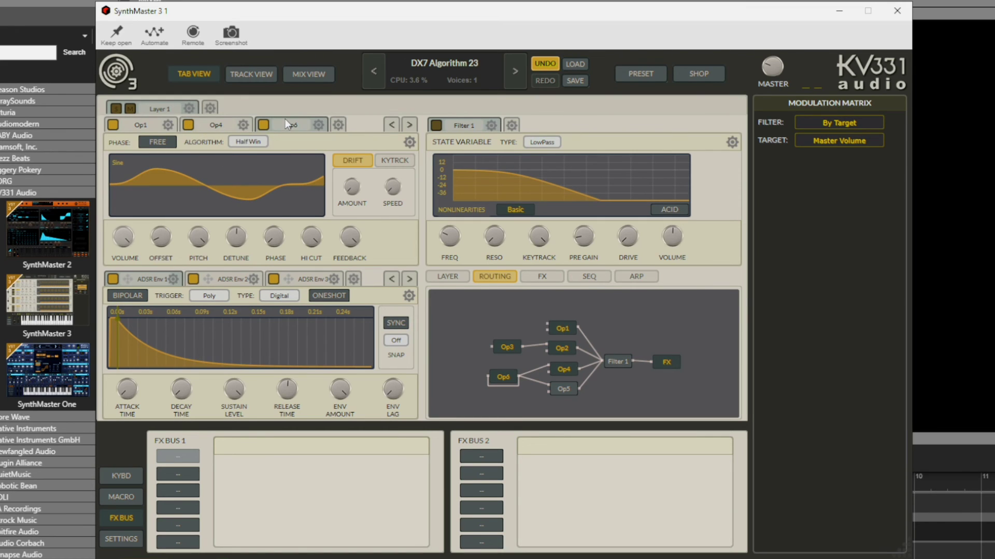
pyautogui.click(138, 122)
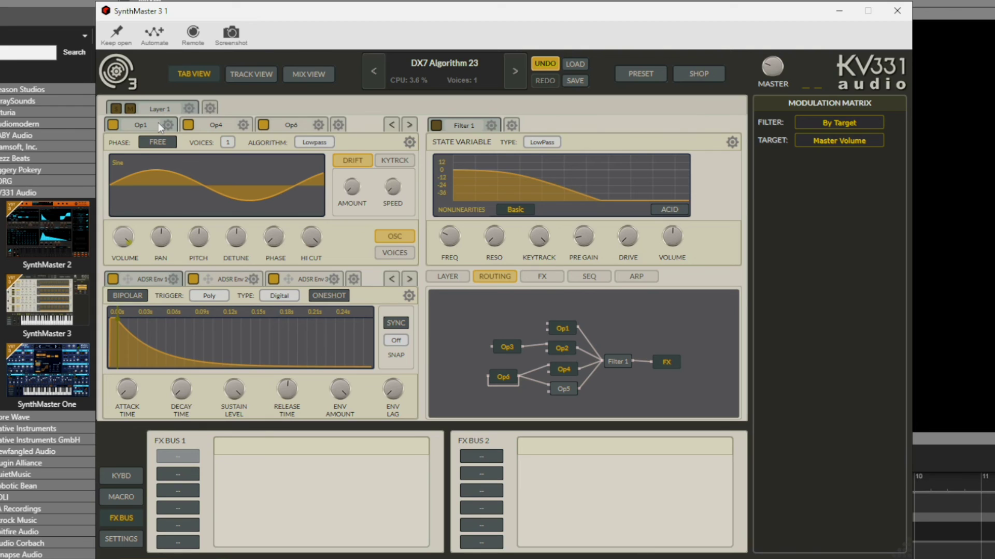
# Look through the keyboard, macro, FX bus and settings views, then return to the keyboard.
pyautogui.click(121, 476)
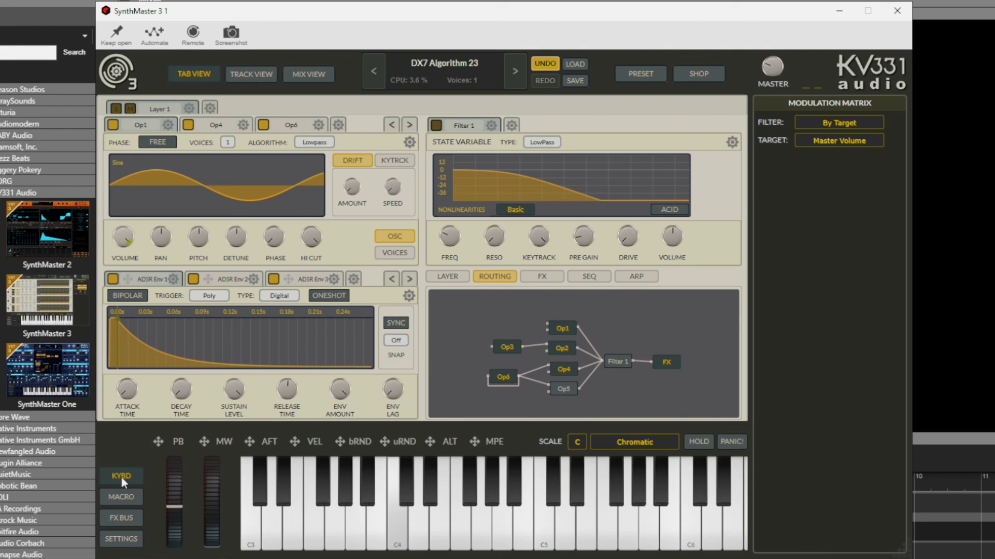
pyautogui.click(123, 497)
pyautogui.click(123, 521)
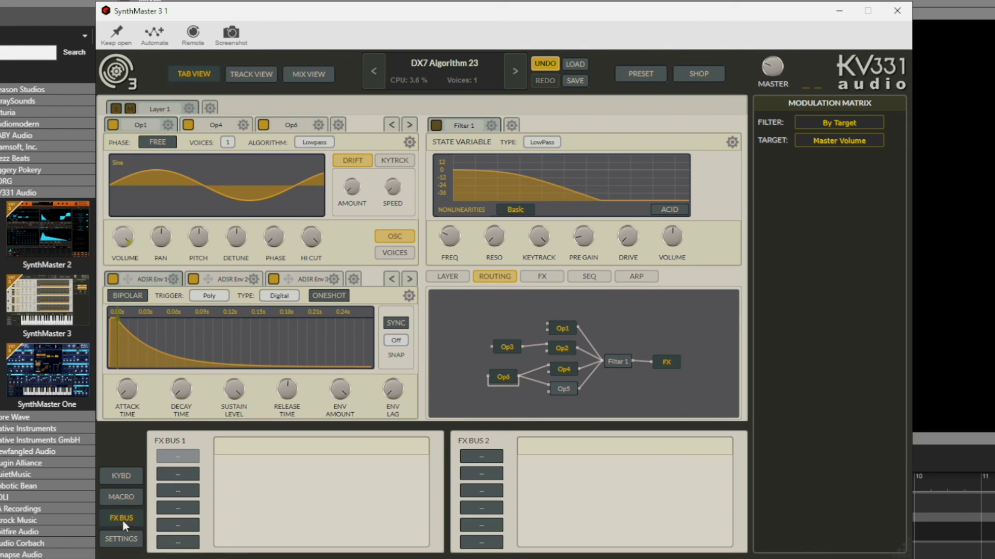
pyautogui.click(119, 540)
pyautogui.click(122, 478)
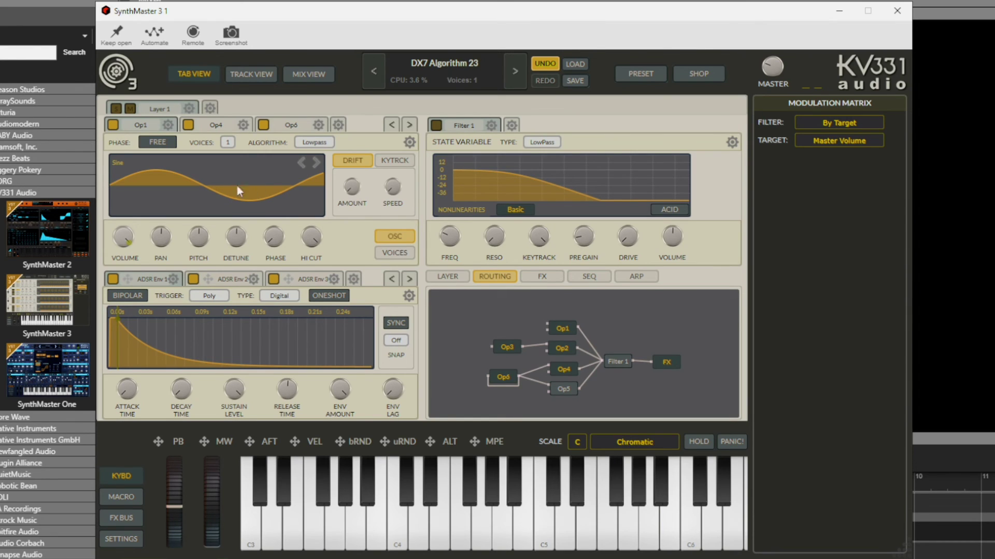
# Add ten new layers to the patch, up to Layer 11.
pyautogui.click(210, 107)
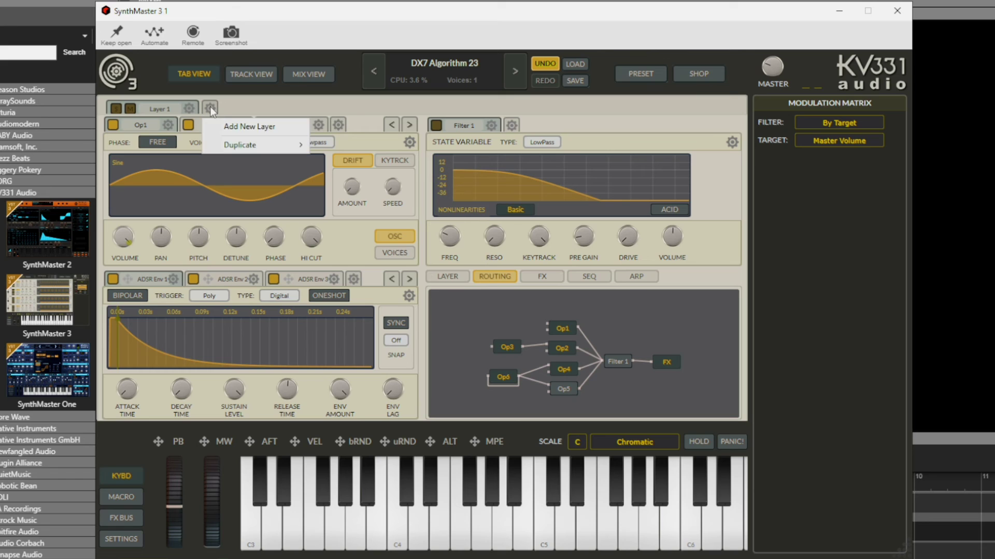
pyautogui.click(252, 126)
pyautogui.click(307, 108)
pyautogui.click(363, 125)
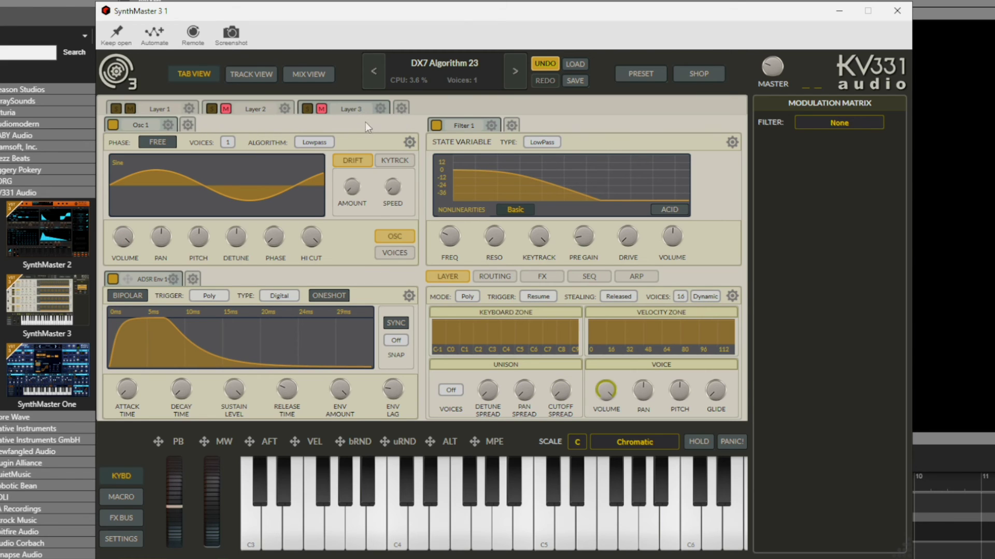
pyautogui.click(401, 108)
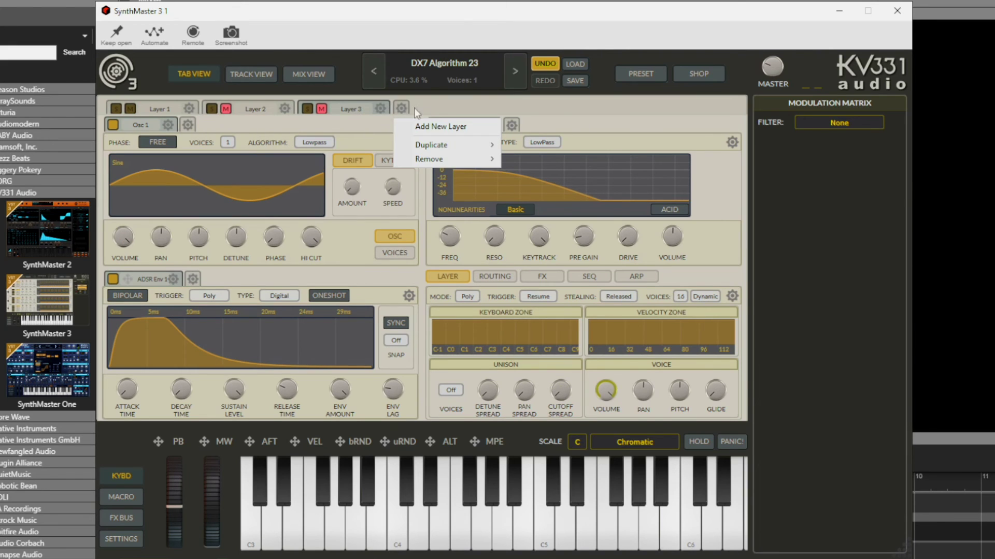
pyautogui.click(455, 128)
pyautogui.click(501, 108)
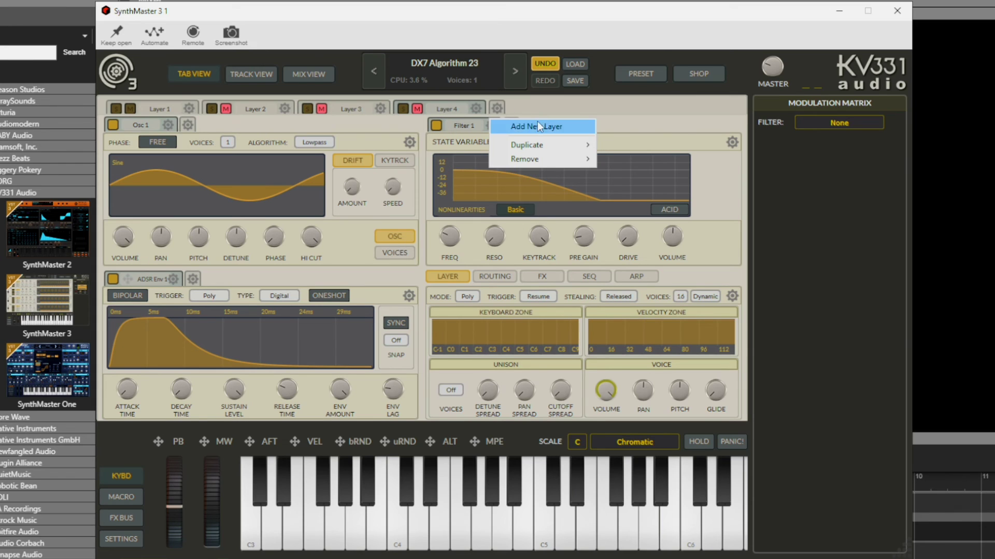
pyautogui.click(547, 125)
pyautogui.click(592, 107)
pyautogui.click(630, 126)
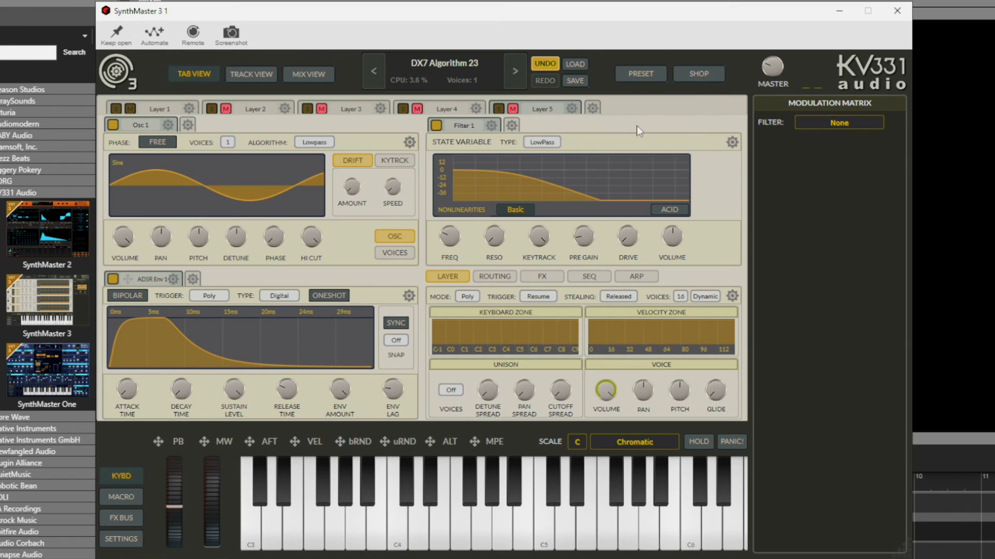
pyautogui.click(688, 108)
pyautogui.click(718, 126)
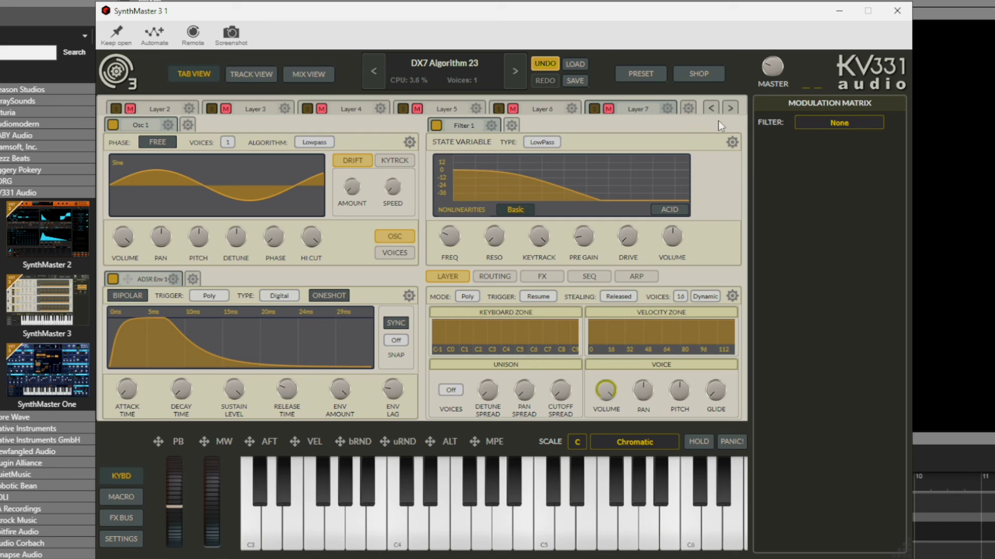
pyautogui.click(689, 106)
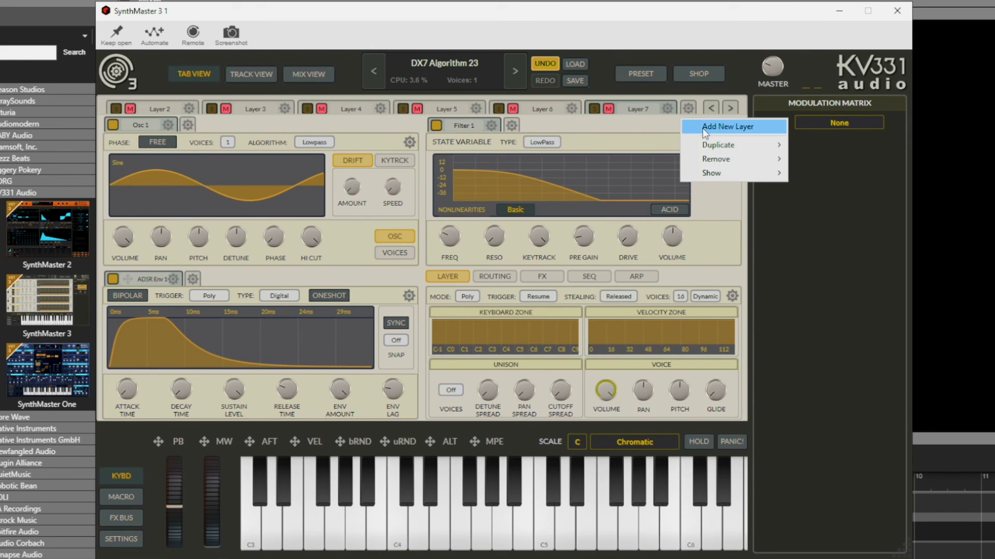
pyautogui.click(705, 129)
pyautogui.click(690, 104)
pyautogui.click(704, 126)
pyautogui.click(687, 104)
pyautogui.click(704, 127)
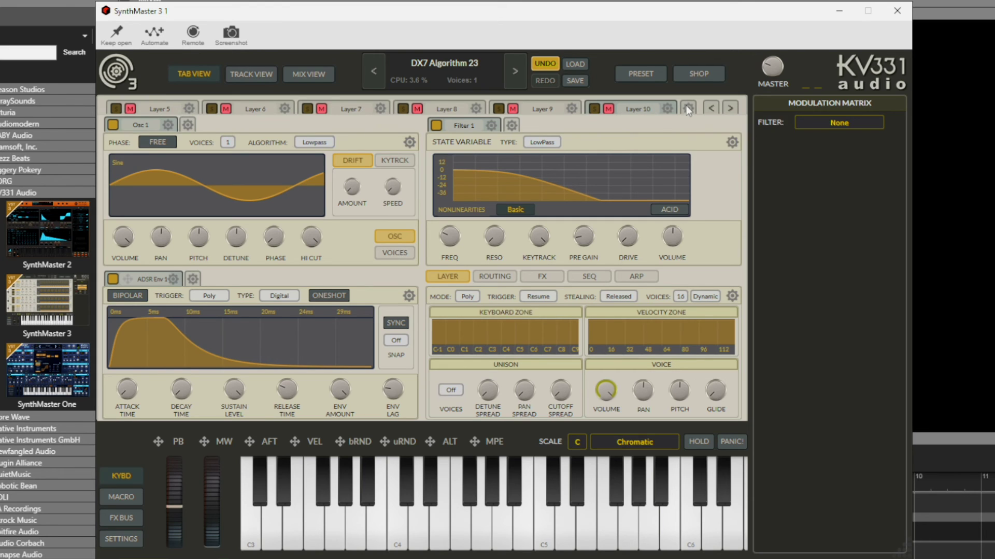
pyautogui.click(687, 105)
pyautogui.click(706, 128)
# Show Layer 11's copy, lock and delete options without applying any, and add a twelfth layer.
pyautogui.click(668, 106)
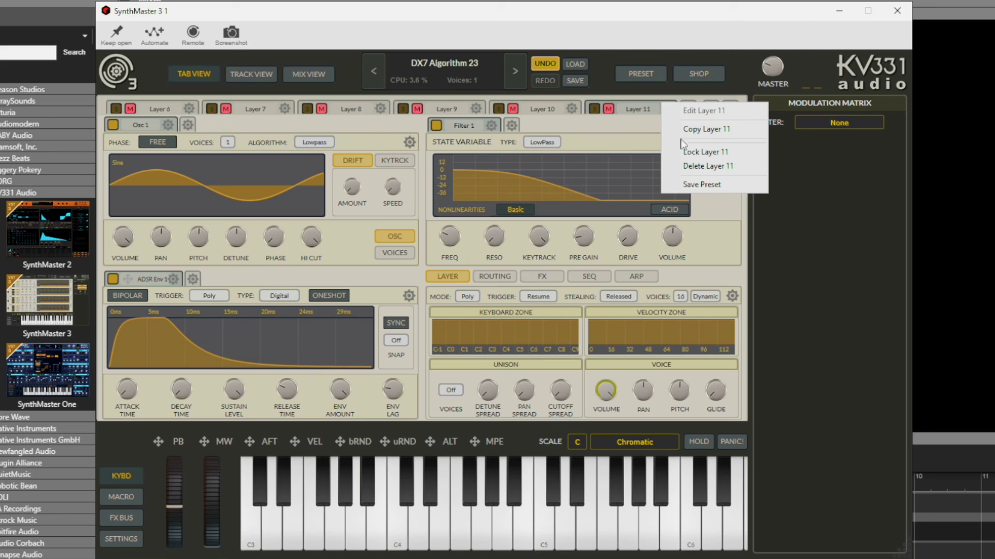
pyautogui.click(624, 122)
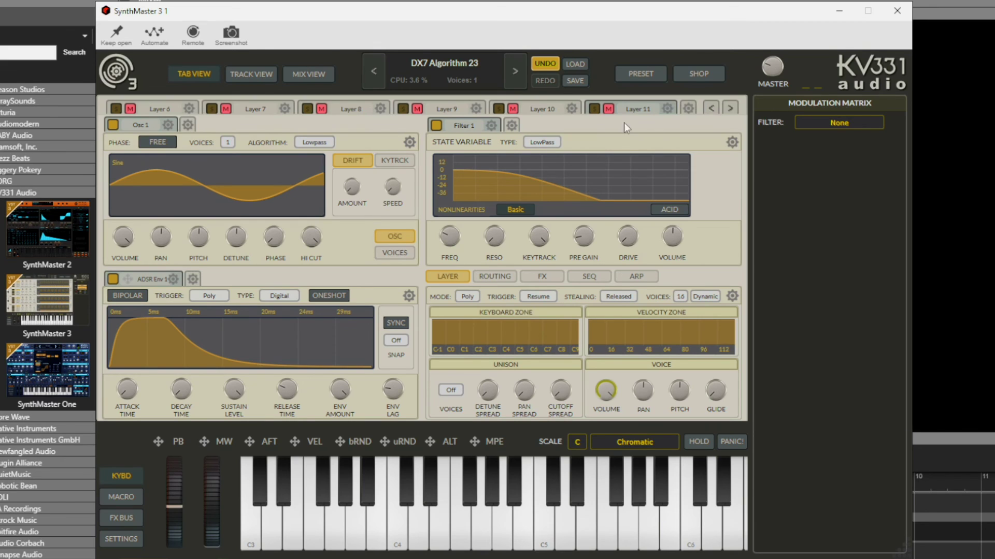
pyautogui.click(685, 107)
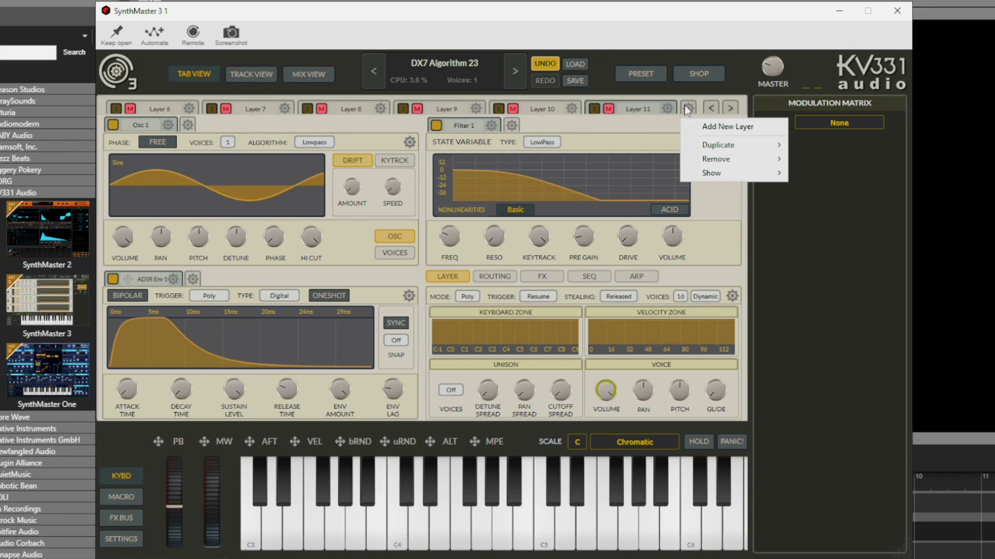
pyautogui.click(707, 124)
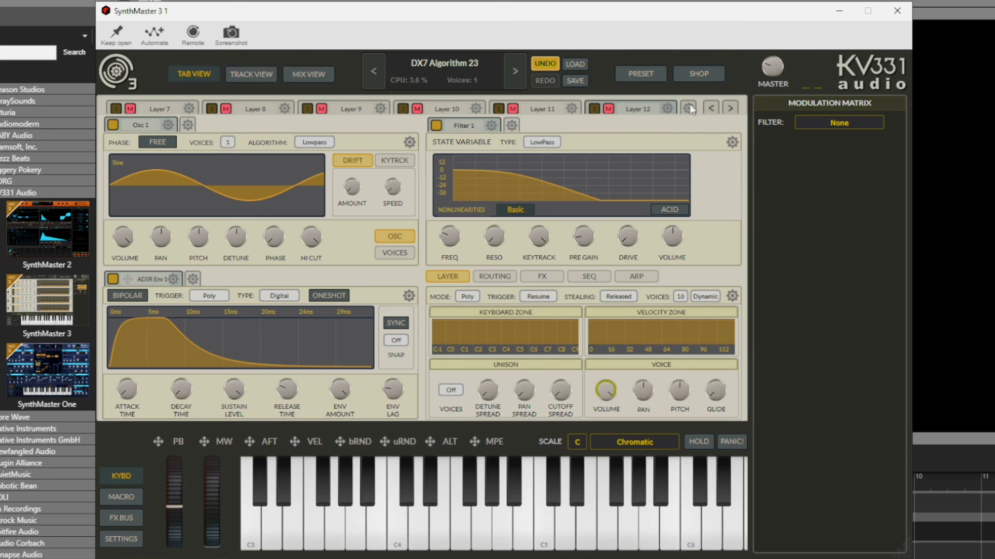
# Add four more layers to the patch after Layer 12, then look back and forth through the whole row of layers.
pyautogui.click(689, 106)
pyautogui.click(706, 125)
pyautogui.click(692, 105)
pyautogui.click(710, 124)
pyautogui.click(692, 110)
pyautogui.click(703, 123)
pyautogui.click(691, 108)
pyautogui.click(704, 130)
pyautogui.click(714, 107)
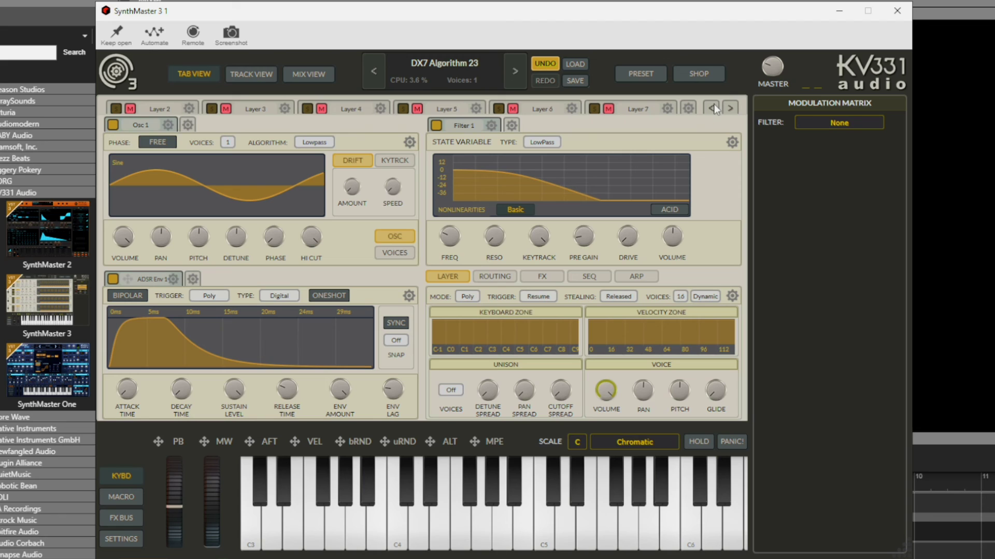
pyautogui.click(714, 106)
pyautogui.click(729, 107)
pyautogui.click(728, 107)
pyautogui.click(729, 108)
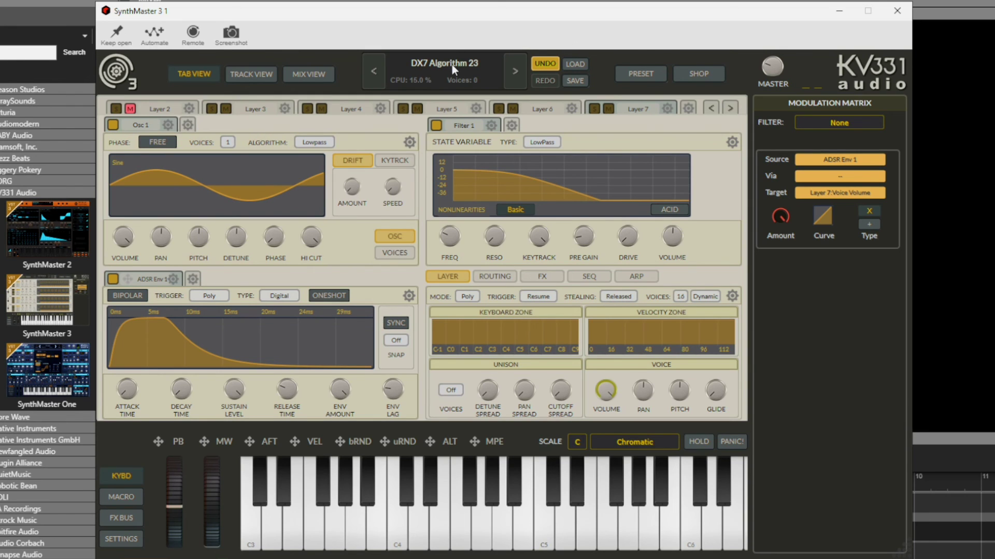
# Search the local preset library for "SM3 TSTR" and load the preset SM3 TSTR Patch One.
pyautogui.click(570, 65)
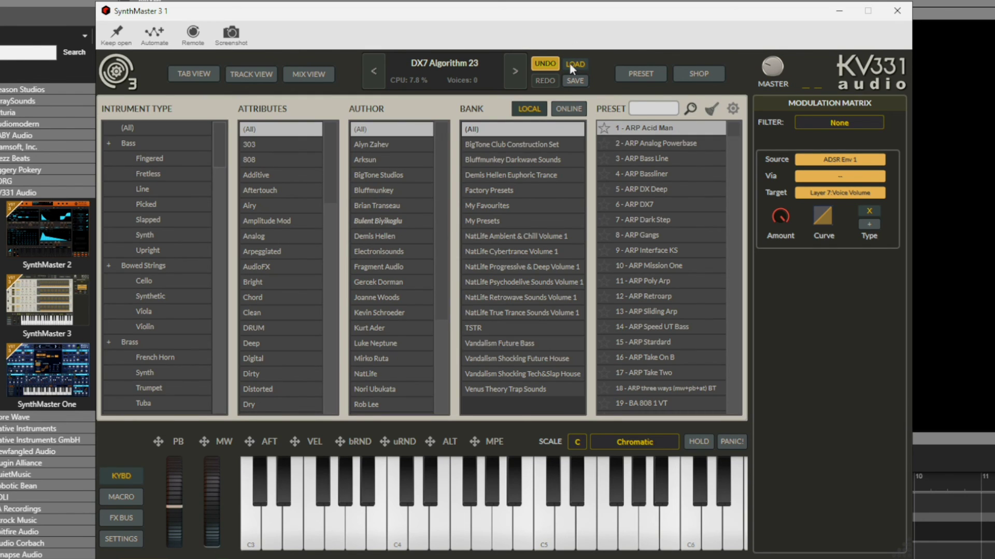
pyautogui.click(638, 108)
pyautogui.write('SM3 TSTR')
pyautogui.press('Return')
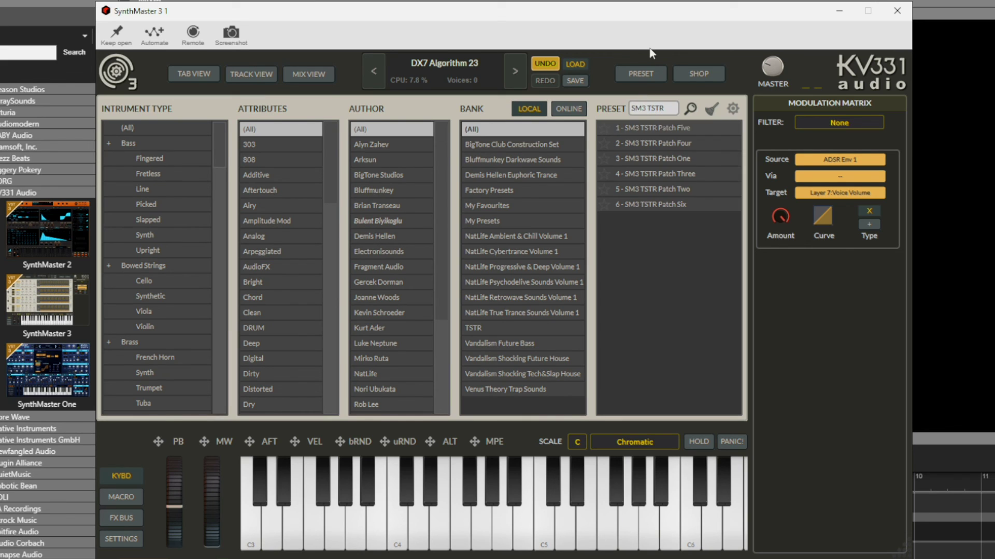
pyautogui.click(658, 158)
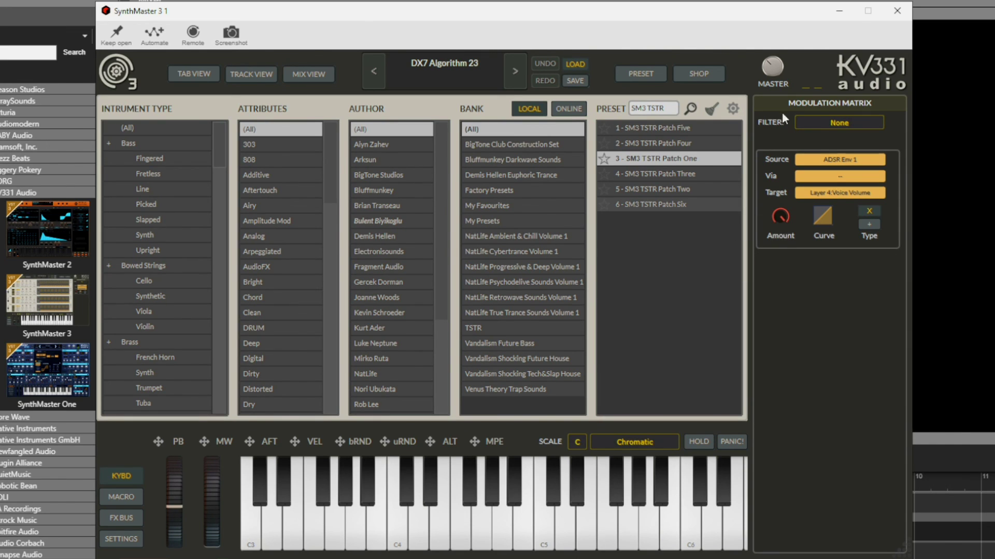
# Audition the remaining SM3 TSTR presets by loading Patch Two, Three, Four, Five and Six one after another.
pyautogui.moveTo(778, 72)
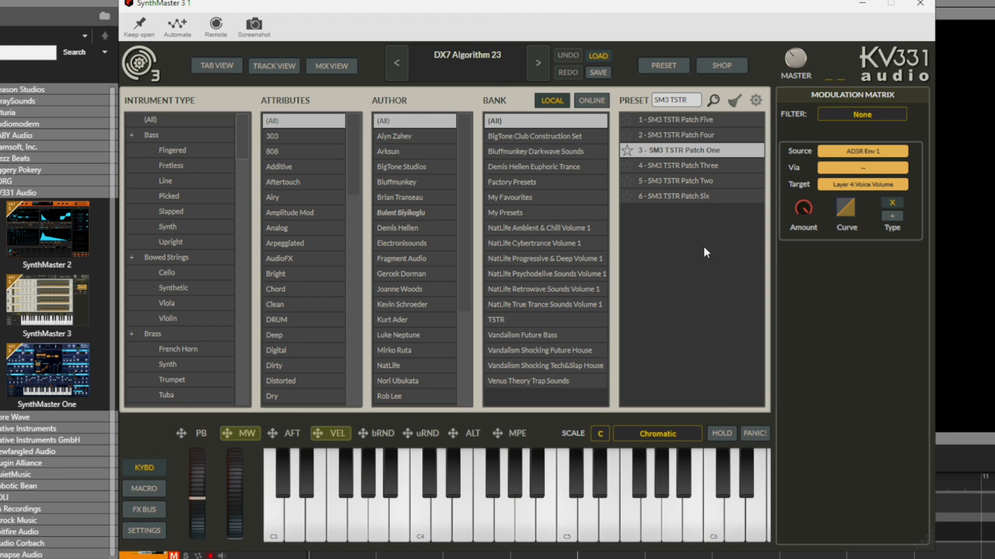
pyautogui.click(676, 179)
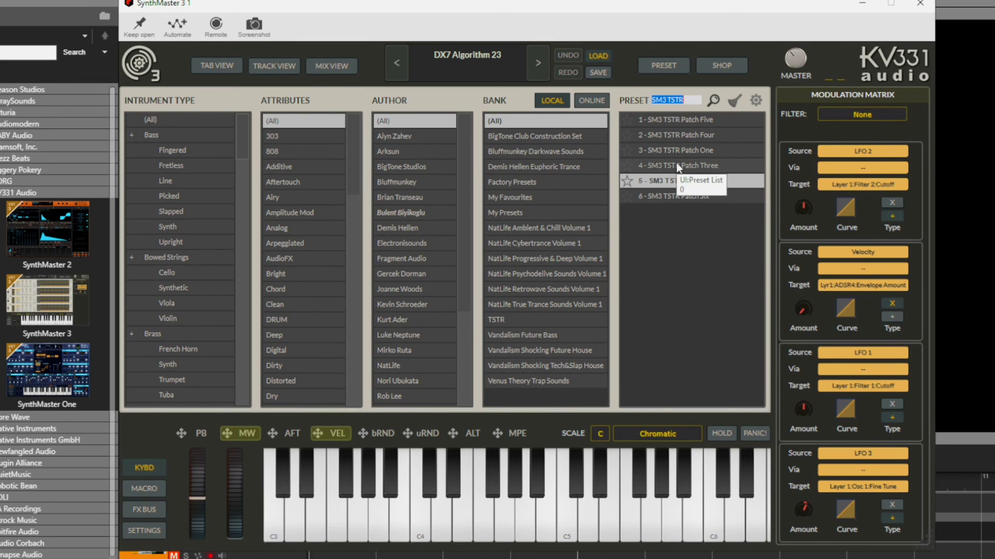
pyautogui.click(676, 165)
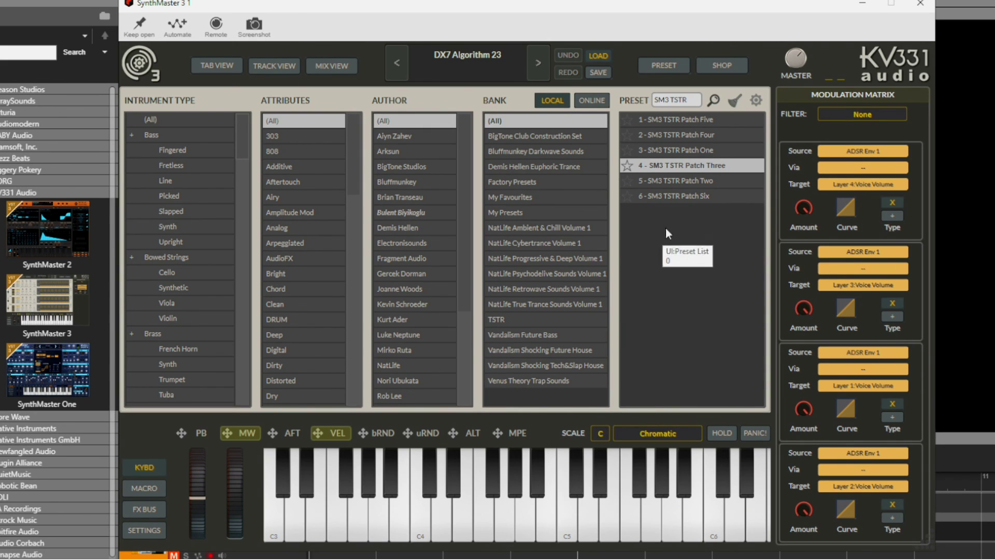
pyautogui.click(677, 137)
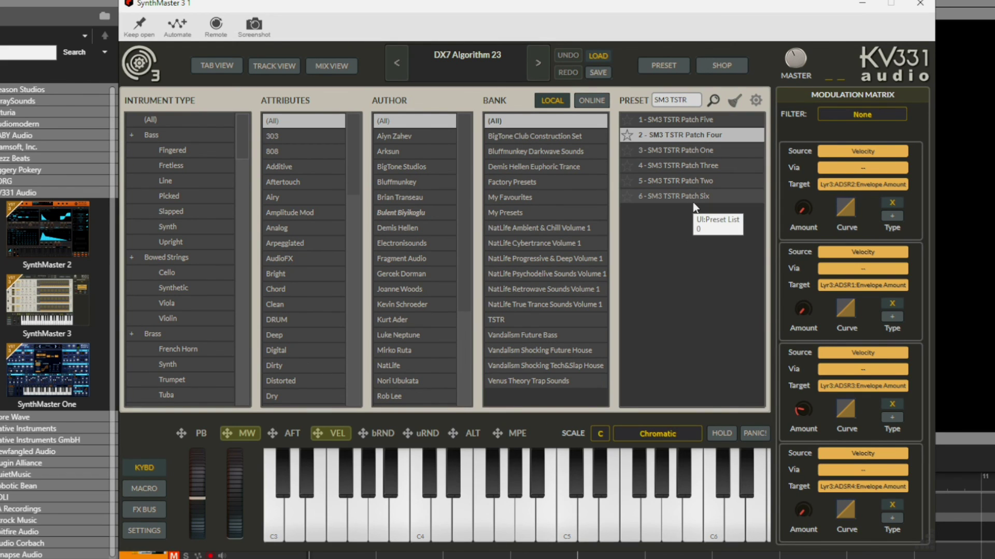
pyautogui.click(689, 123)
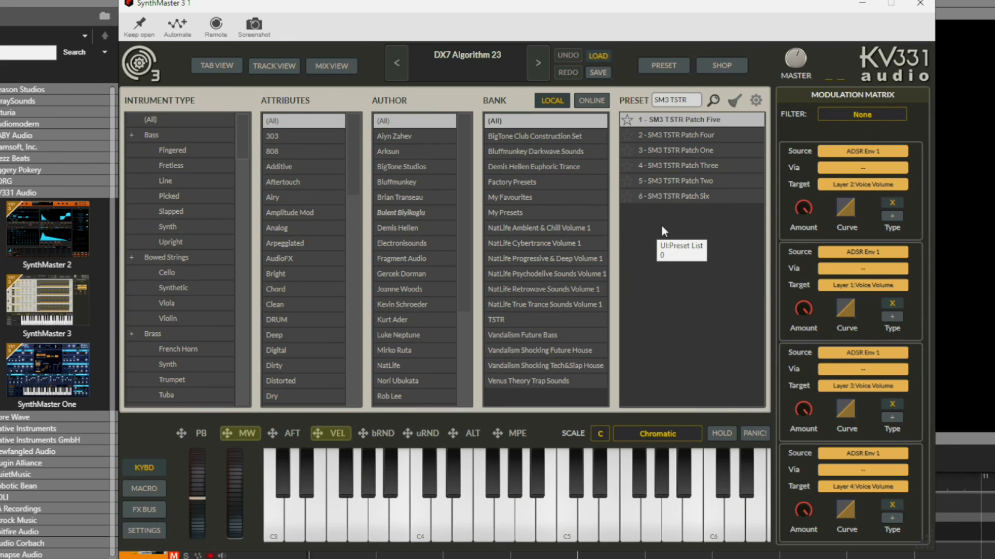
pyautogui.click(671, 196)
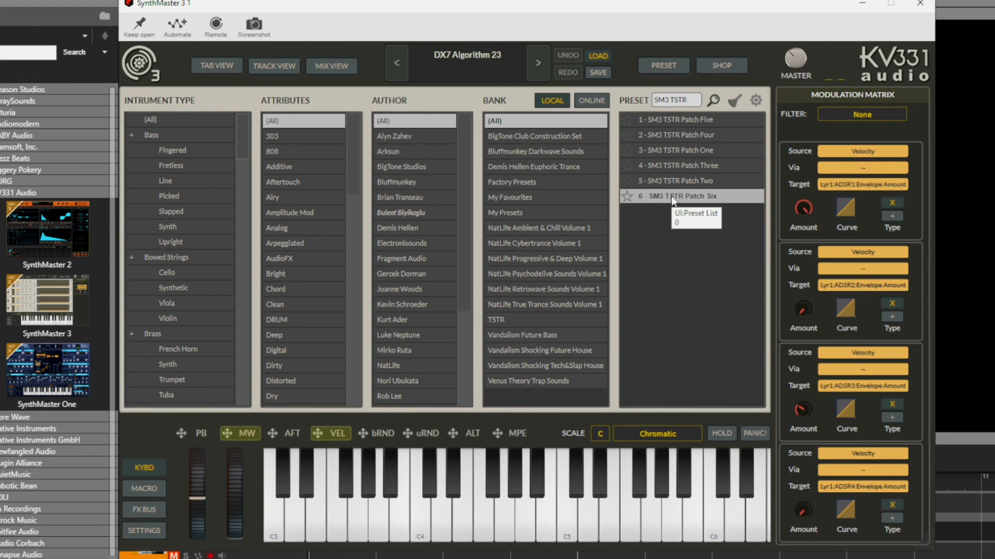